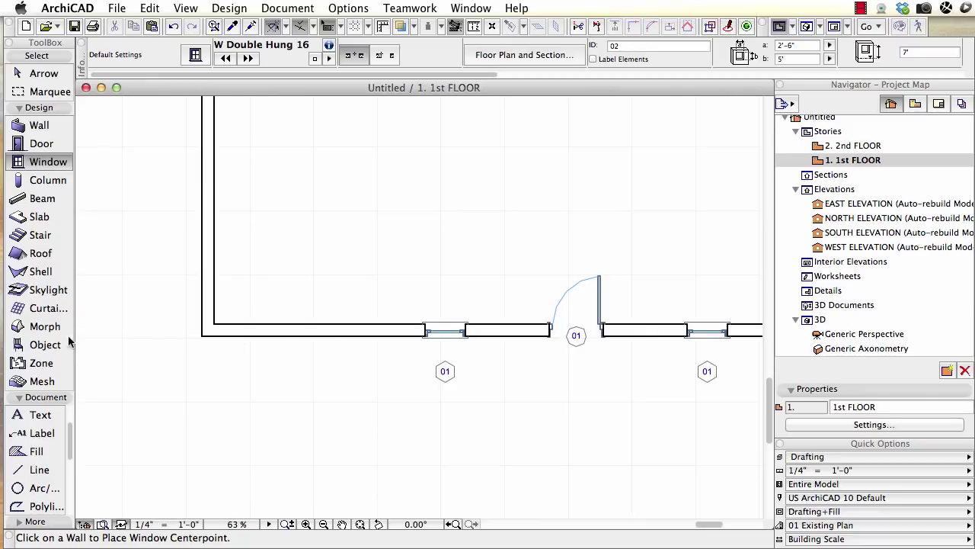
- Draw an open, L-shaped polygonal Morph outside the house, below the window beside the door
{"action": "left_click", "coordinate": [360, 55]}
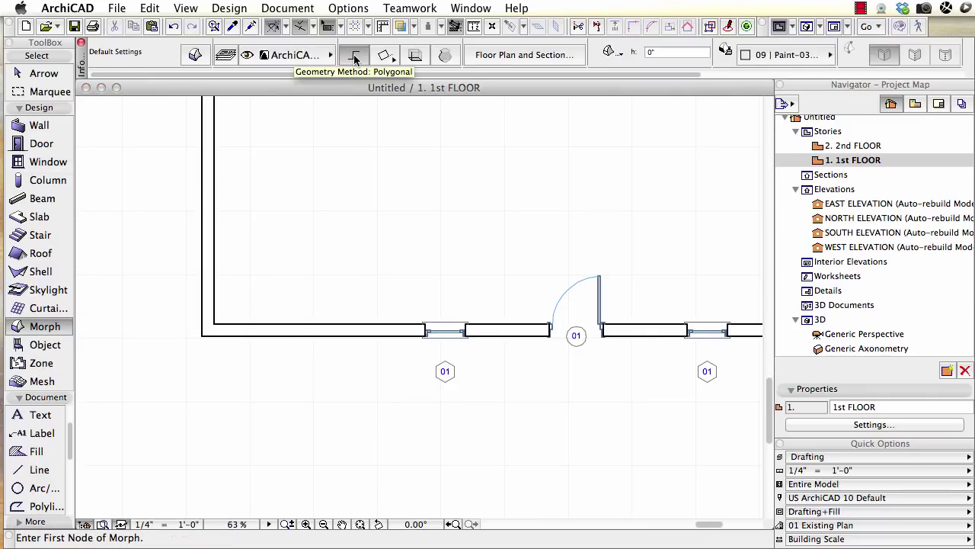
{"action": "left_click", "coordinate": [321, 461]}
{"action": "left_click", "coordinate": [469, 460]}
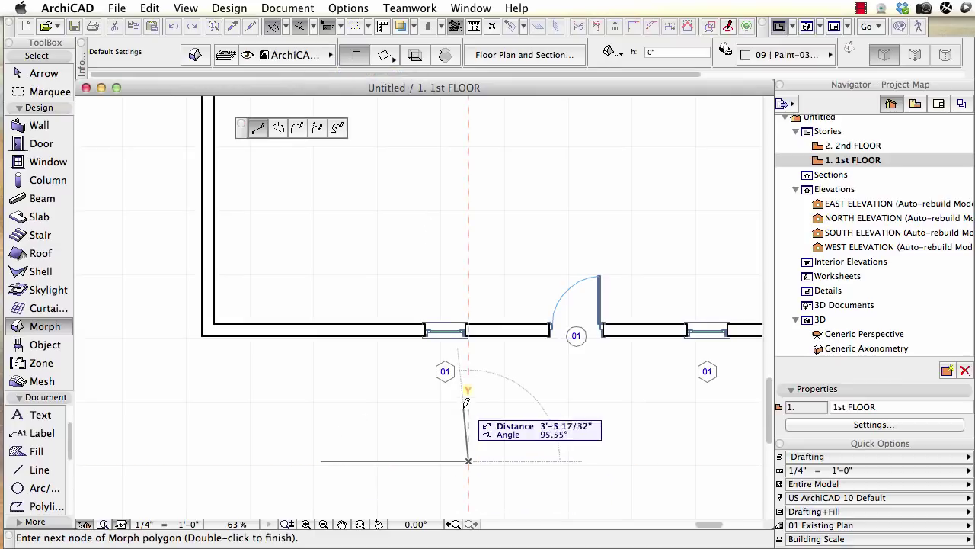
{"action": "left_click", "coordinate": [469, 387]}
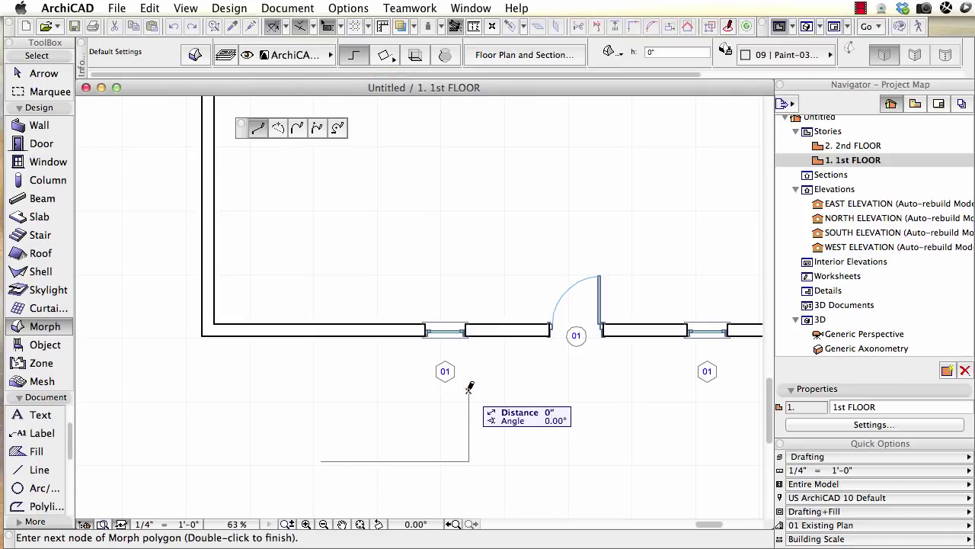
{"action": "double_click", "coordinate": [469, 387]}
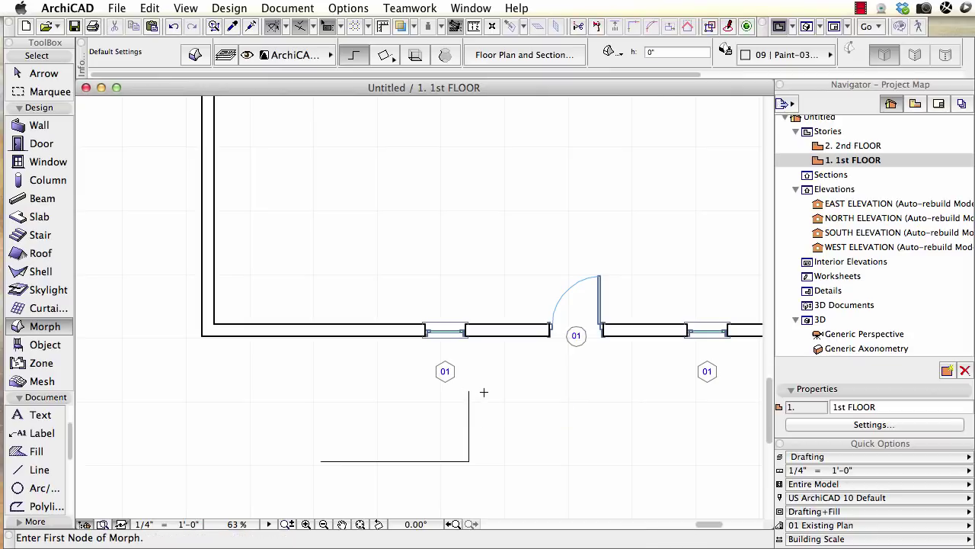
- Draw an orthogonal rectangular Morph outside the house, below the door and the window to its right
{"action": "left_click", "coordinate": [385, 55]}
{"action": "left_click", "coordinate": [385, 56]}
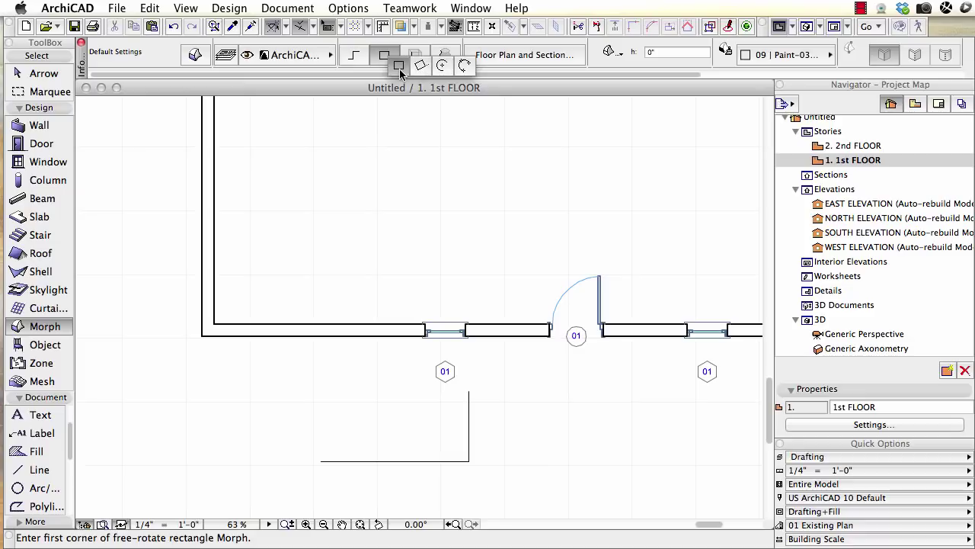
{"action": "left_click", "coordinate": [416, 71]}
{"action": "left_click", "coordinate": [544, 460]}
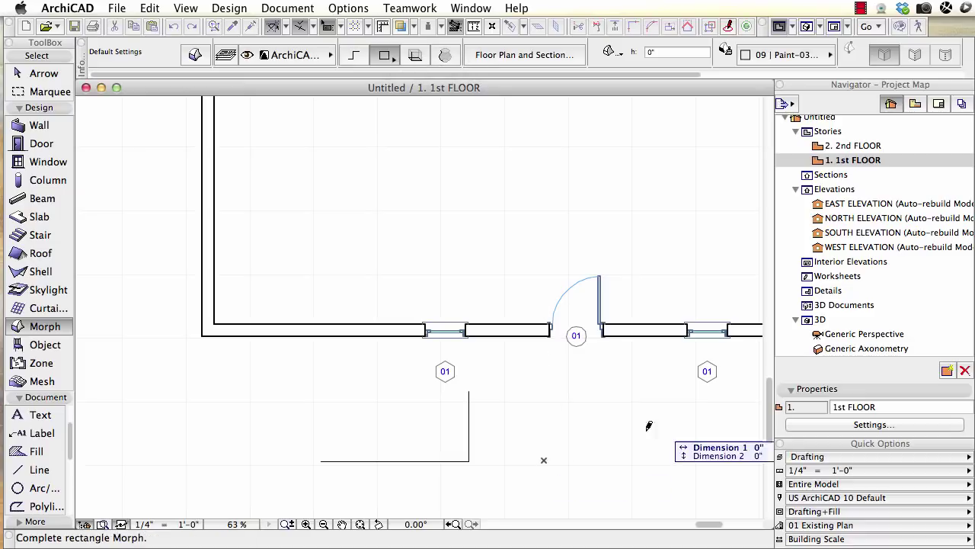
{"action": "left_click", "coordinate": [725, 392]}
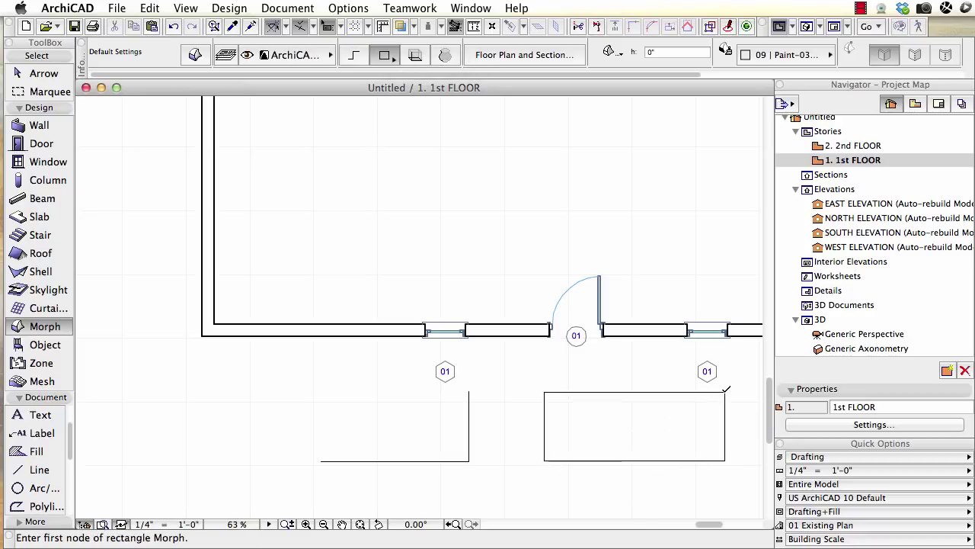
- Close the L-shaped Morph into a triangular face in 3D by joining its two open ends, and delete it
{"action": "key", "text": "F3"}
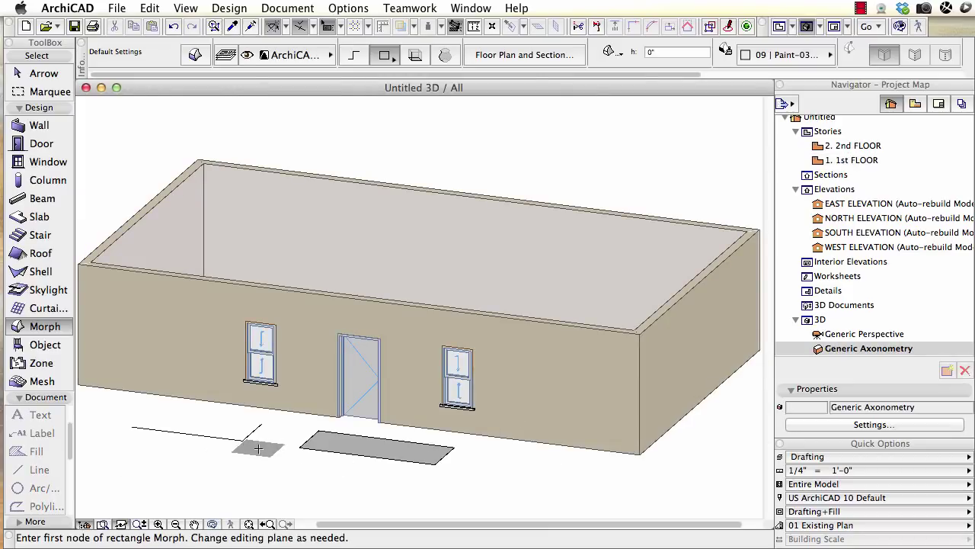
{"action": "left_click", "coordinate": [244, 439], "text": "shift"}
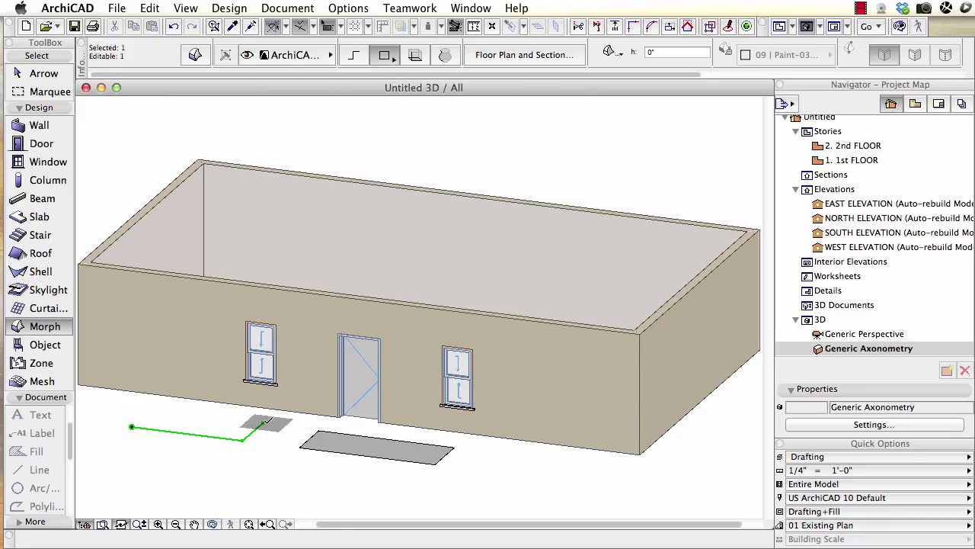
{"action": "left_click", "coordinate": [263, 421]}
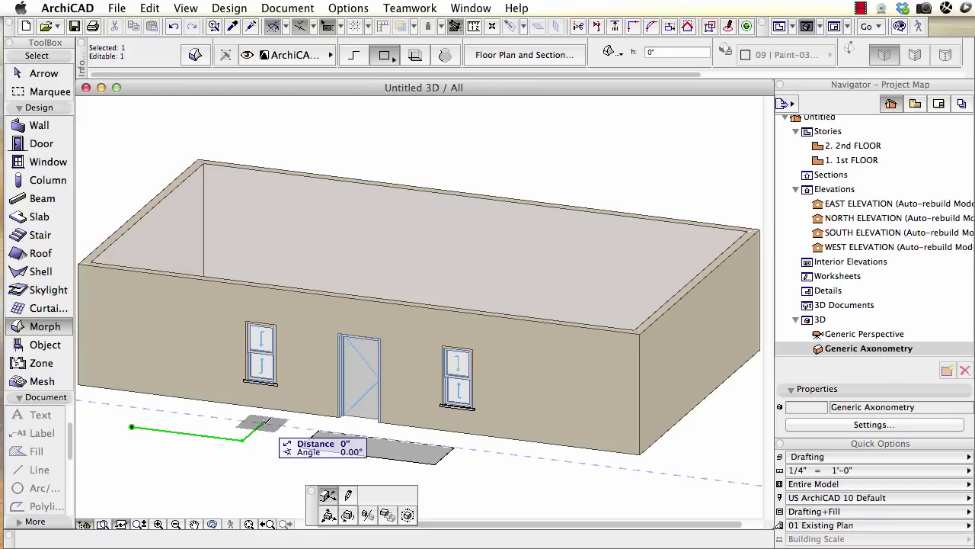
{"action": "left_click", "coordinate": [349, 496]}
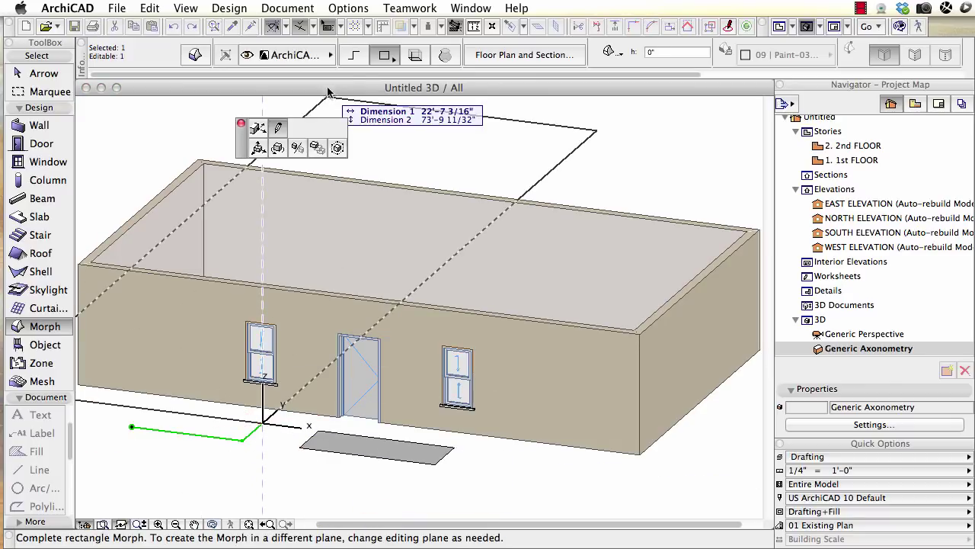
{"action": "left_click", "coordinate": [355, 59]}
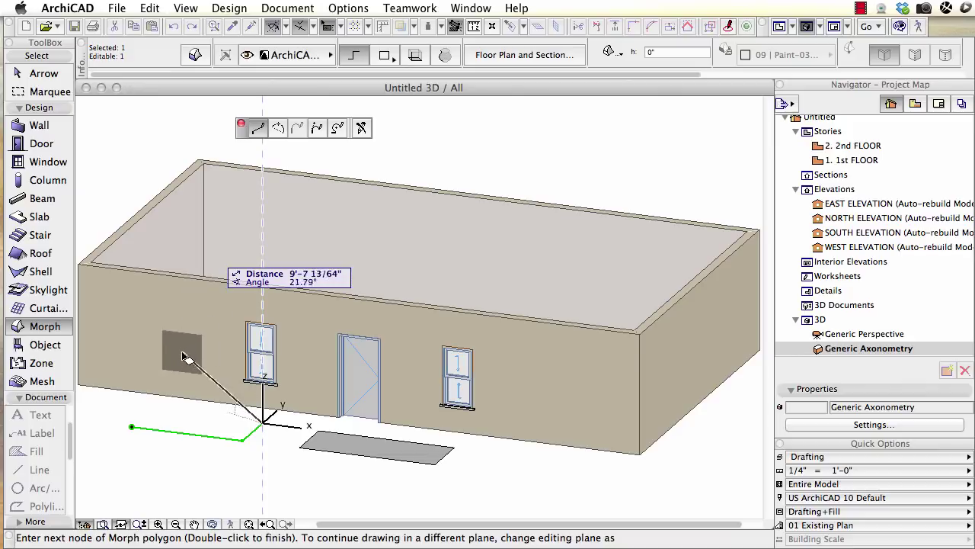
{"action": "left_click", "coordinate": [131, 426]}
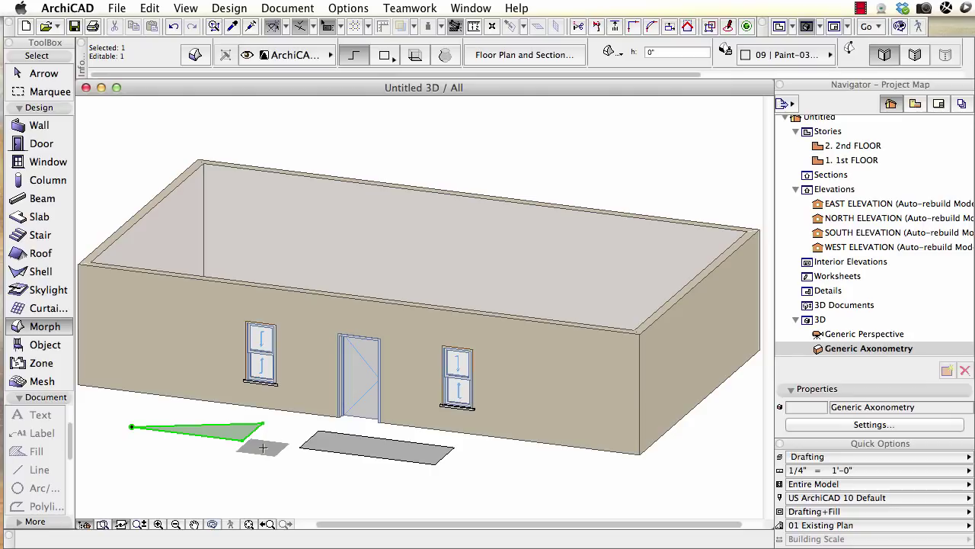
{"action": "key", "text": "Delete"}
- Offset the left edge of the rectangular Morph outward by about 1'-9" in the floor plan
{"action": "key", "text": "F2"}
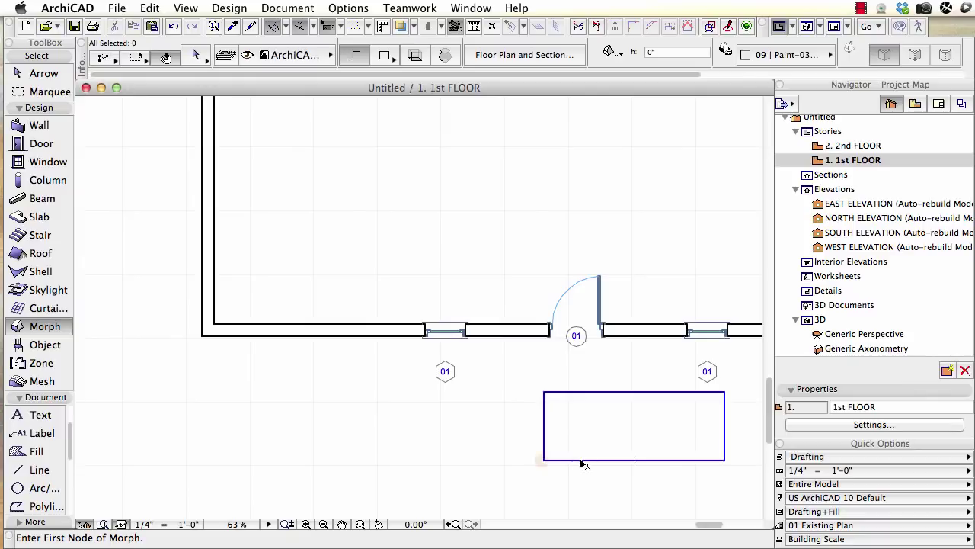
{"action": "left_click", "coordinate": [581, 461]}
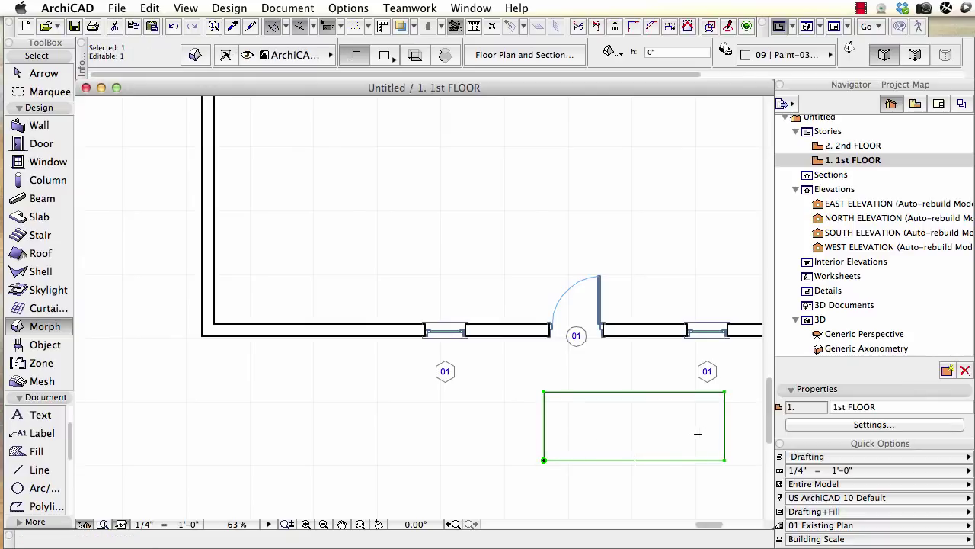
{"action": "left_click", "coordinate": [544, 425]}
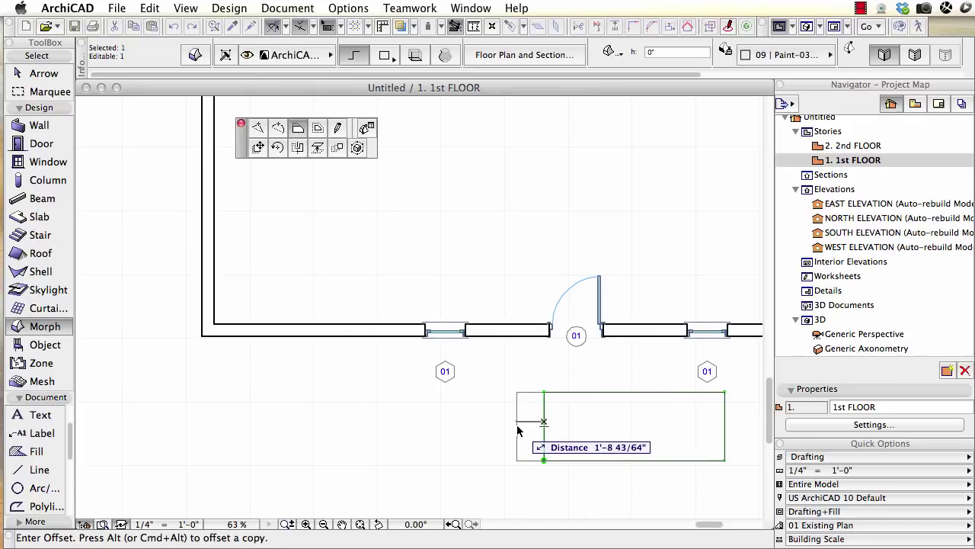
{"action": "left_click", "coordinate": [518, 422]}
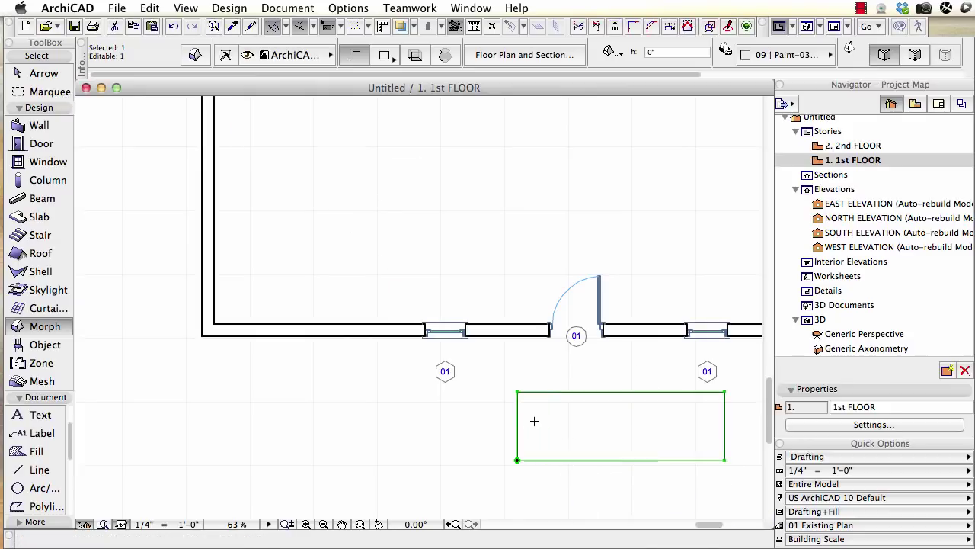
- Curve the rectangular Morph's edge facing the house into a shallow arc bulging toward the wall, and deselect it
{"action": "left_click", "coordinate": [596, 392]}
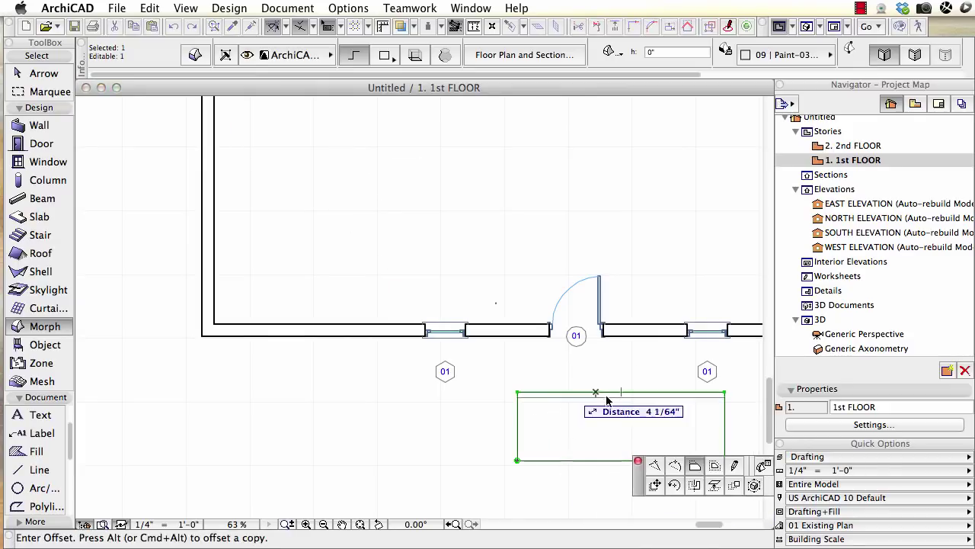
{"action": "left_click", "coordinate": [652, 431]}
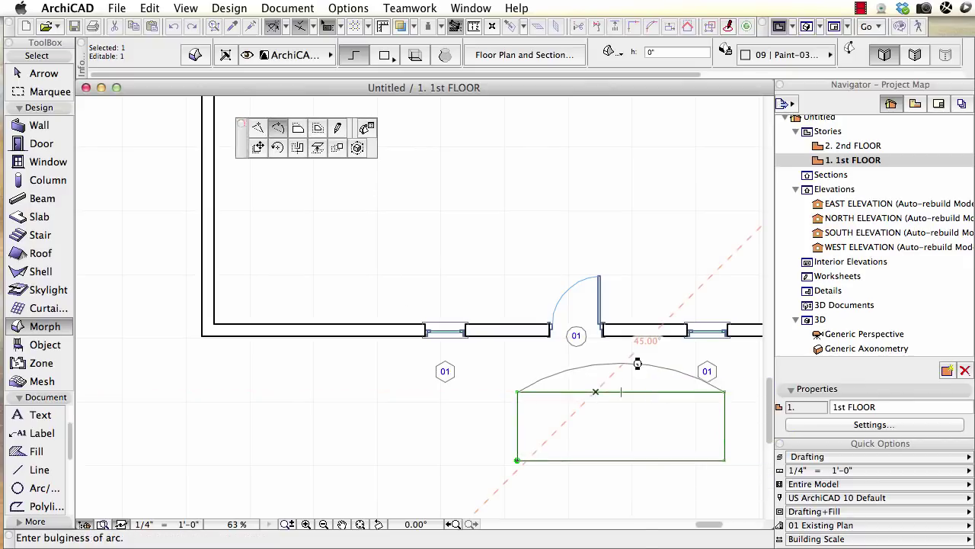
{"action": "left_click", "coordinate": [638, 363]}
{"action": "key", "text": "Escape"}
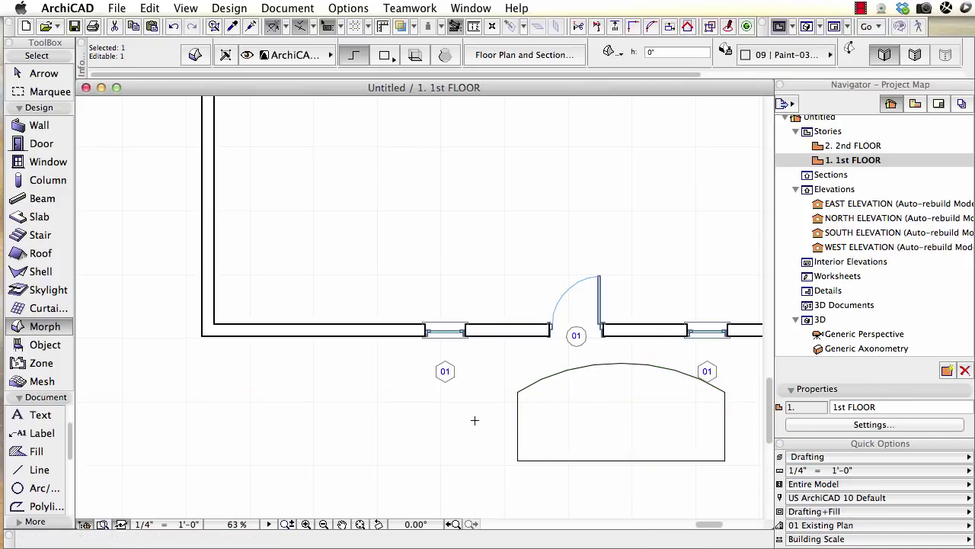
- Extrude the flat curved Morph in front of the door upward by 1' in the 3D view
{"action": "key", "text": "F3"}
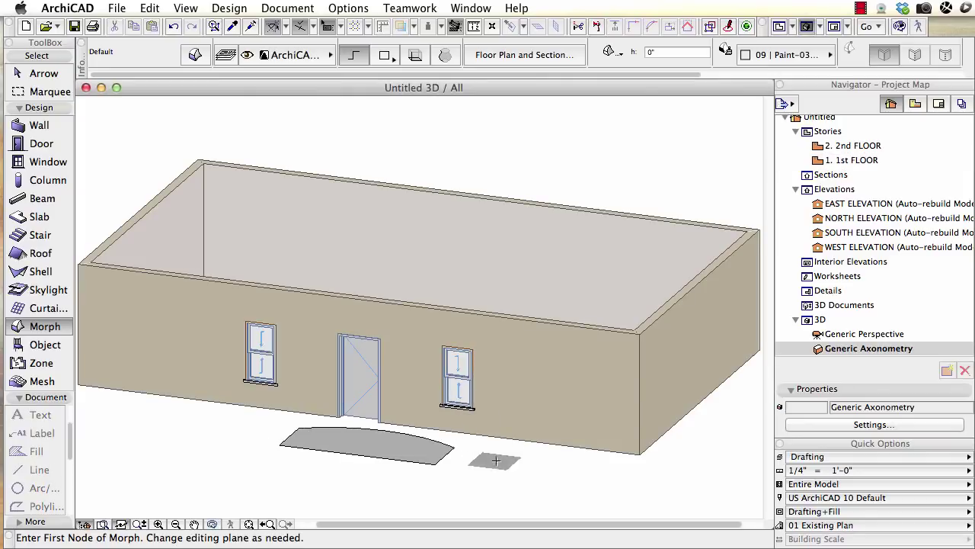
{"action": "scroll", "coordinate": [317, 448], "scroll_direction": "up", "scroll_amount": 5}
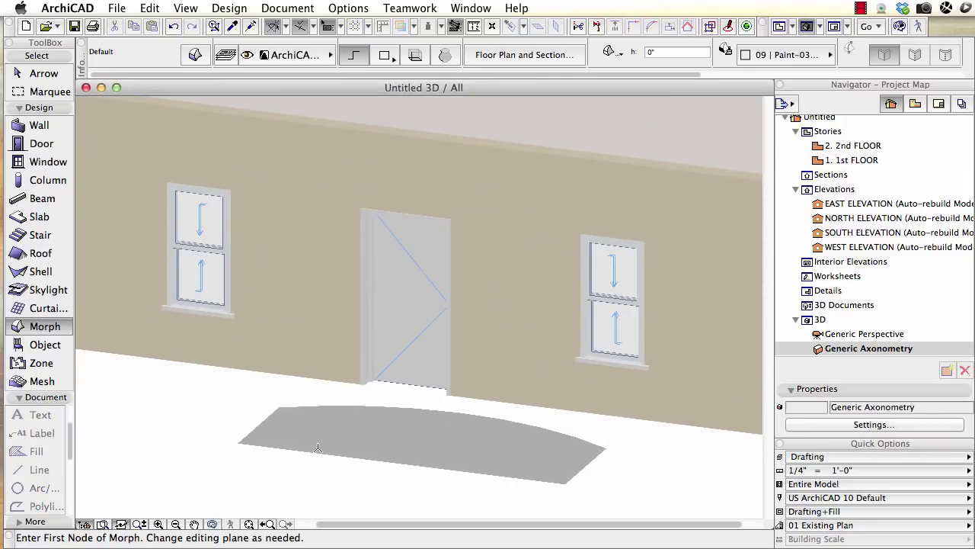
{"action": "left_click", "coordinate": [524, 460], "text": "shift"}
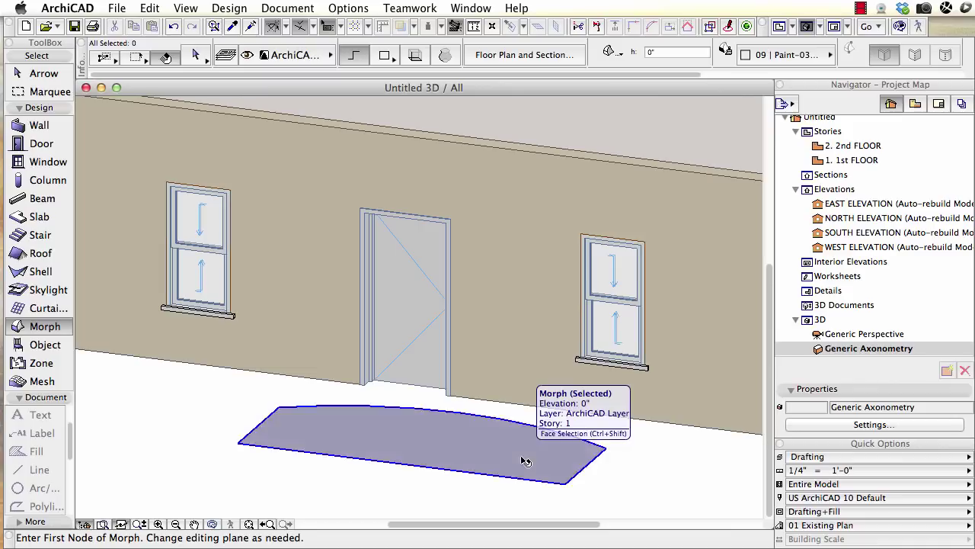
{"action": "left_click", "coordinate": [524, 461], "text": "shift"}
{"action": "left_click", "coordinate": [484, 460]}
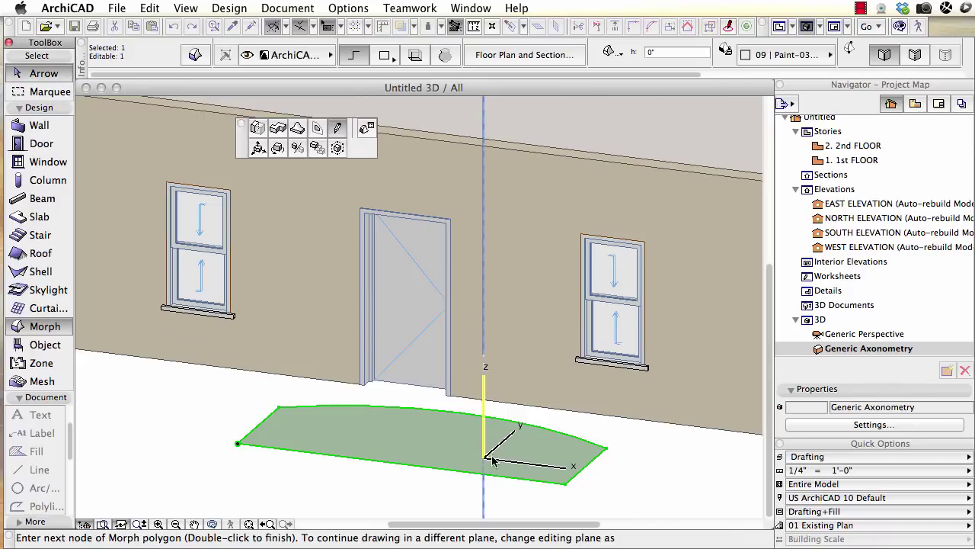
{"action": "key", "text": "Escape"}
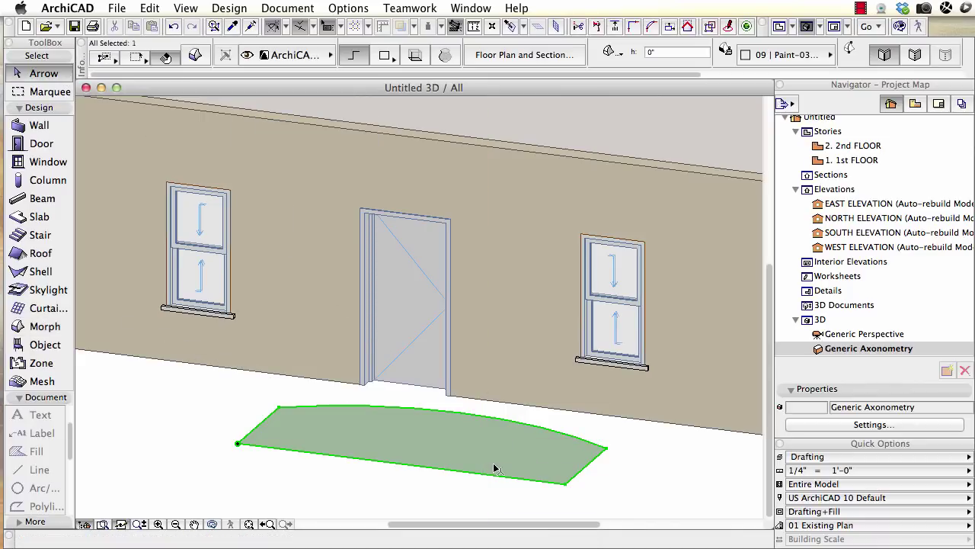
{"action": "left_click", "coordinate": [452, 442]}
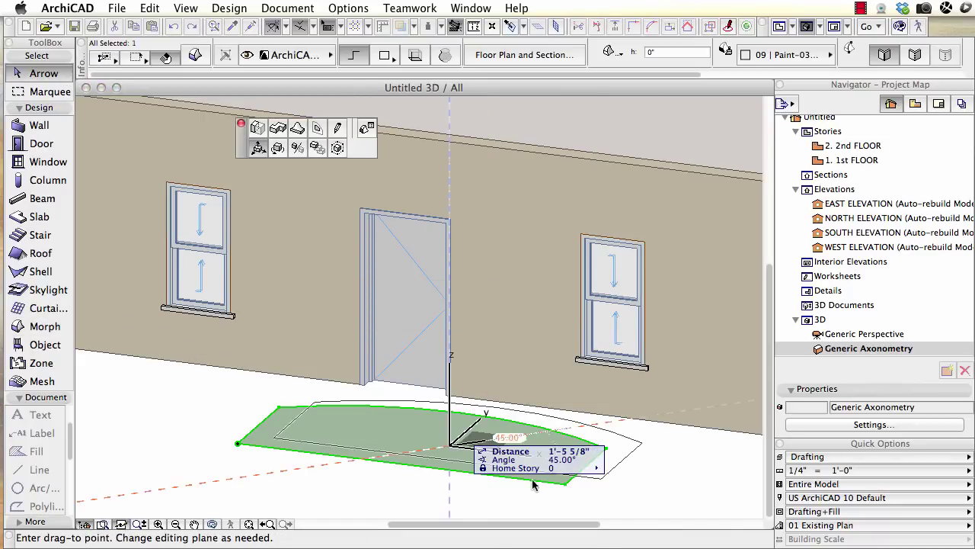
{"action": "left_click", "coordinate": [258, 131]}
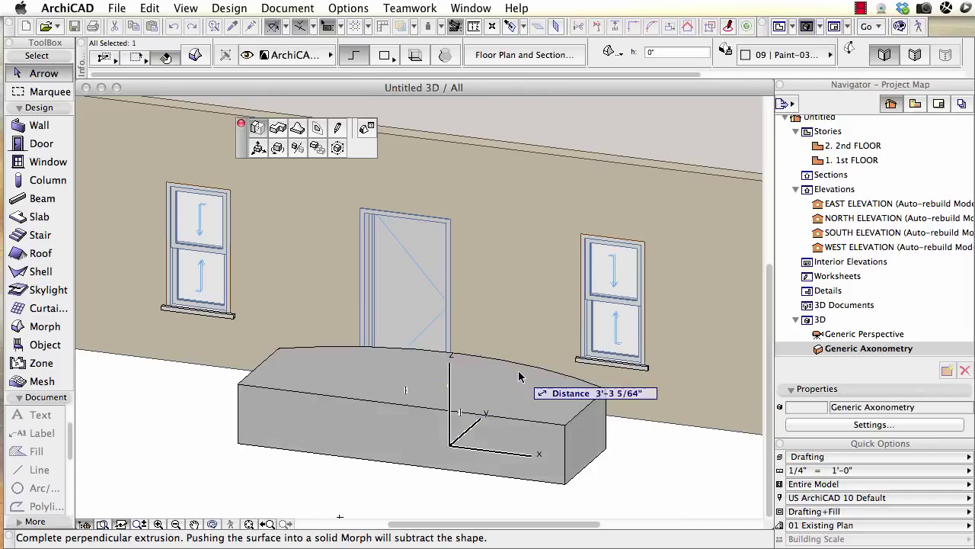
{"action": "type", "text": "1"}
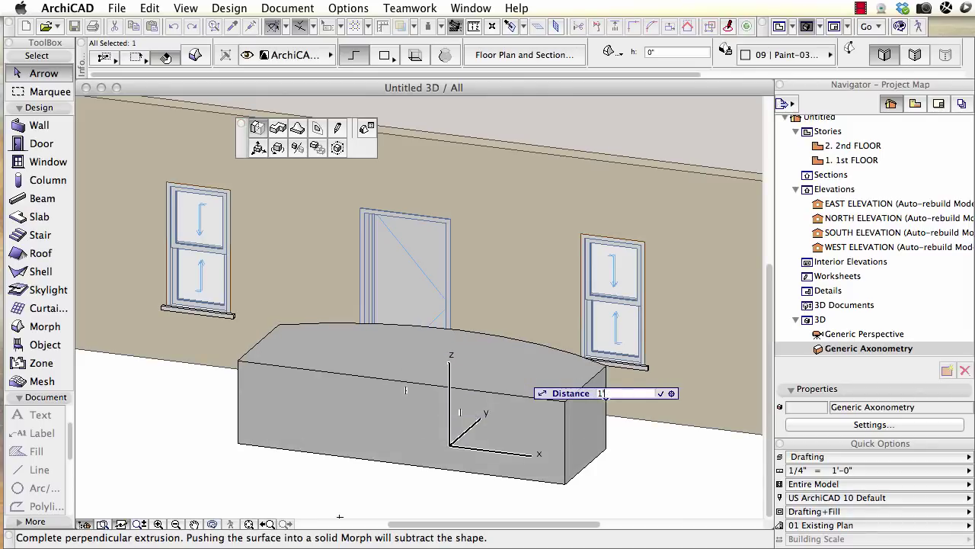
{"action": "key", "text": "Return"}
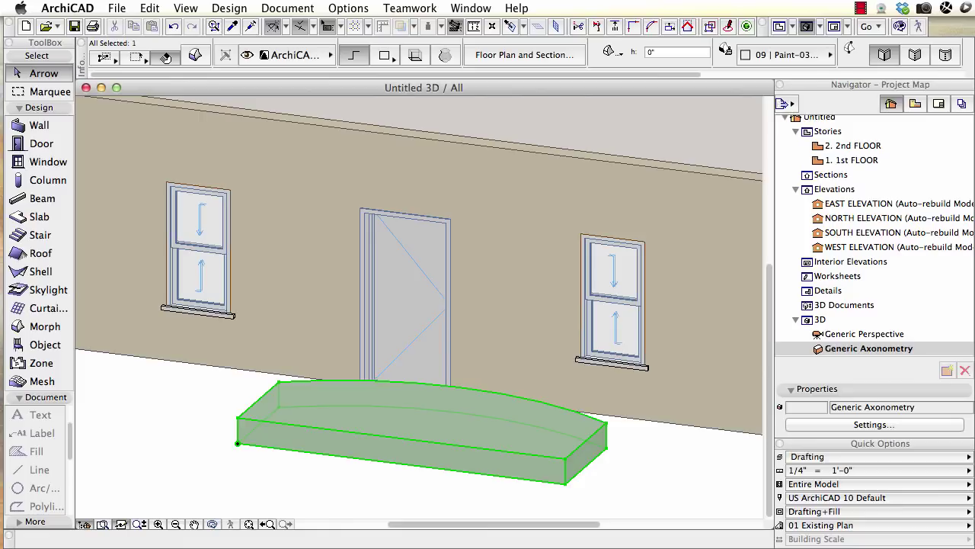
- Try to rotate the extruded Morph in the ground plane about its front-left base corner, and check it in the floor plan
{"action": "left_click", "coordinate": [238, 443]}
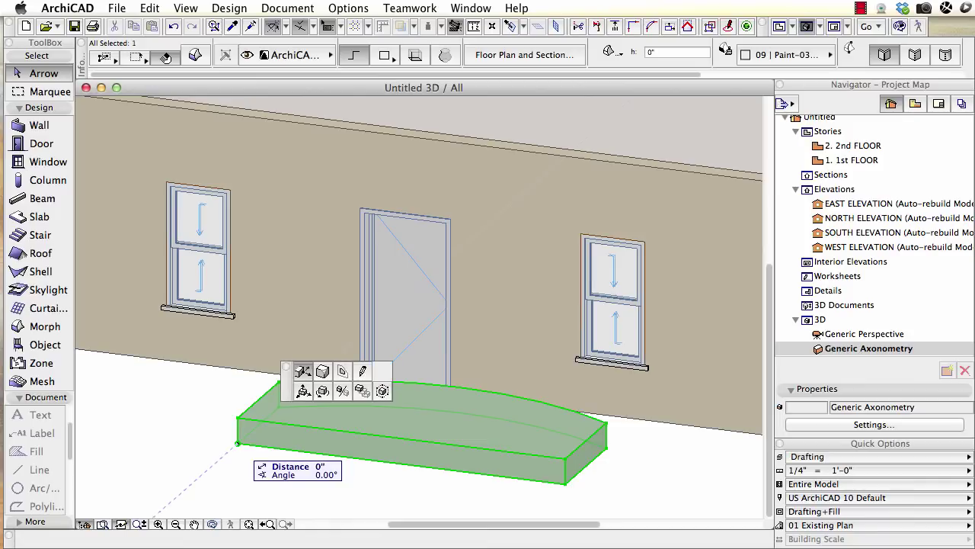
{"action": "left_click", "coordinate": [277, 147]}
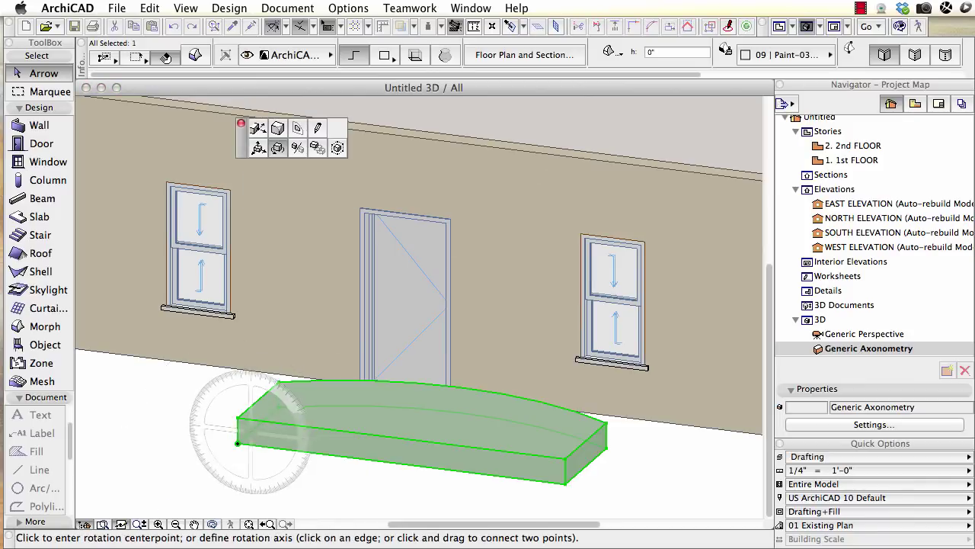
{"action": "left_click", "coordinate": [238, 443]}
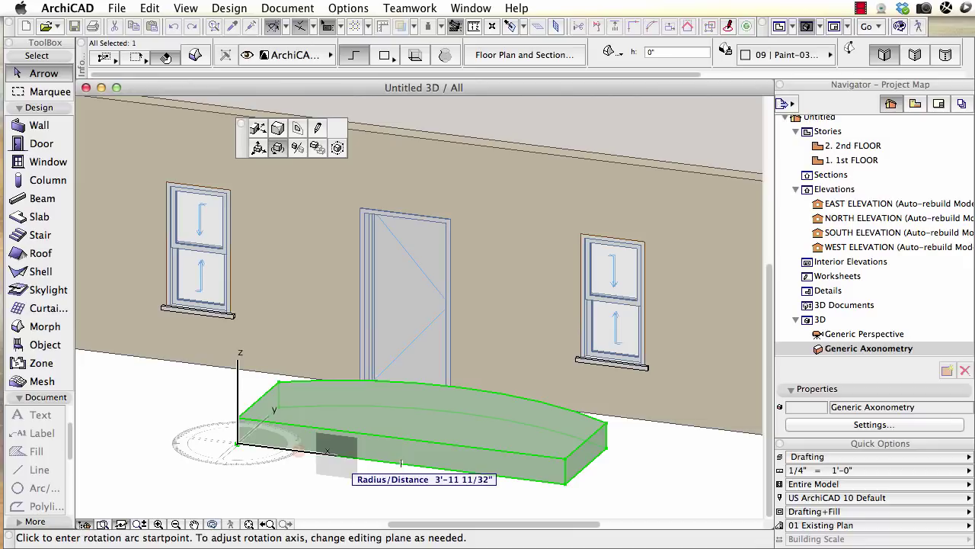
{"action": "left_click", "coordinate": [400, 463]}
{"action": "left_click", "coordinate": [393, 360]}
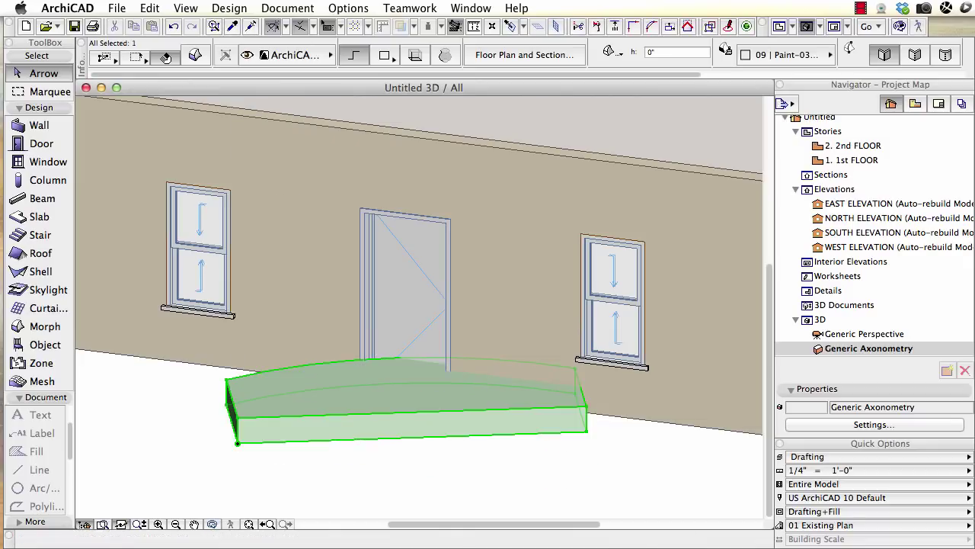
{"action": "key", "text": "F2"}
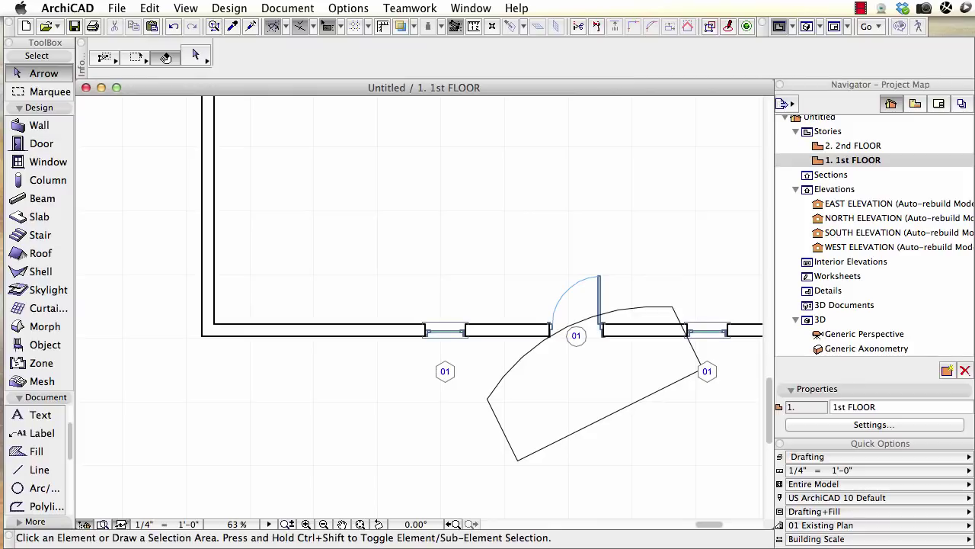
{"action": "key", "text": "F3"}
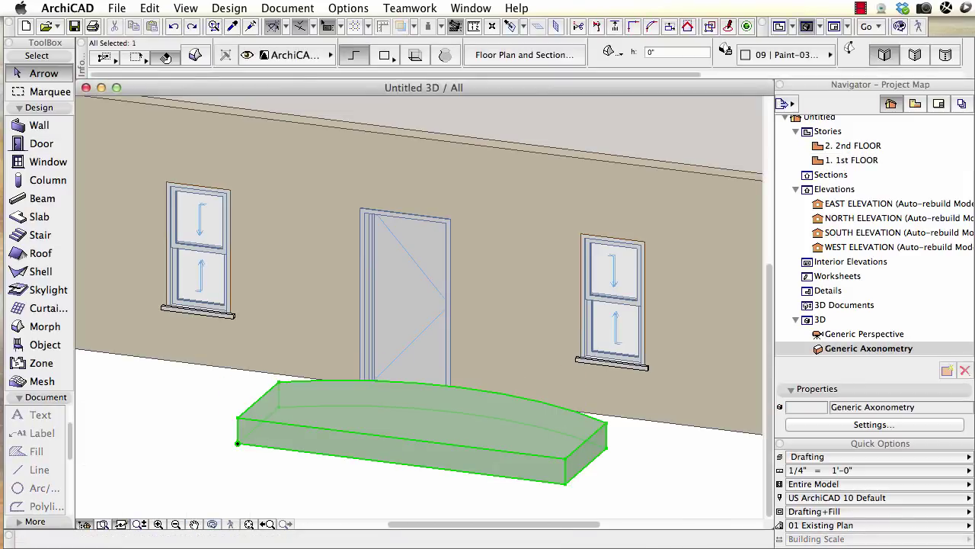
- Rotate the extruded Morph 90° upright about its front bottom edge in the 3D view, and deselect it
{"action": "left_click", "coordinate": [400, 463]}
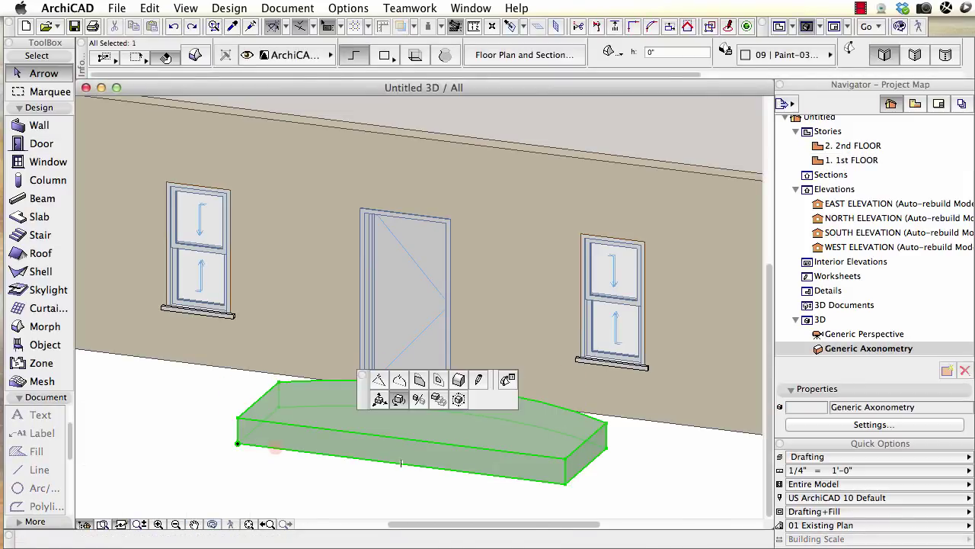
{"action": "left_click", "coordinate": [399, 399]}
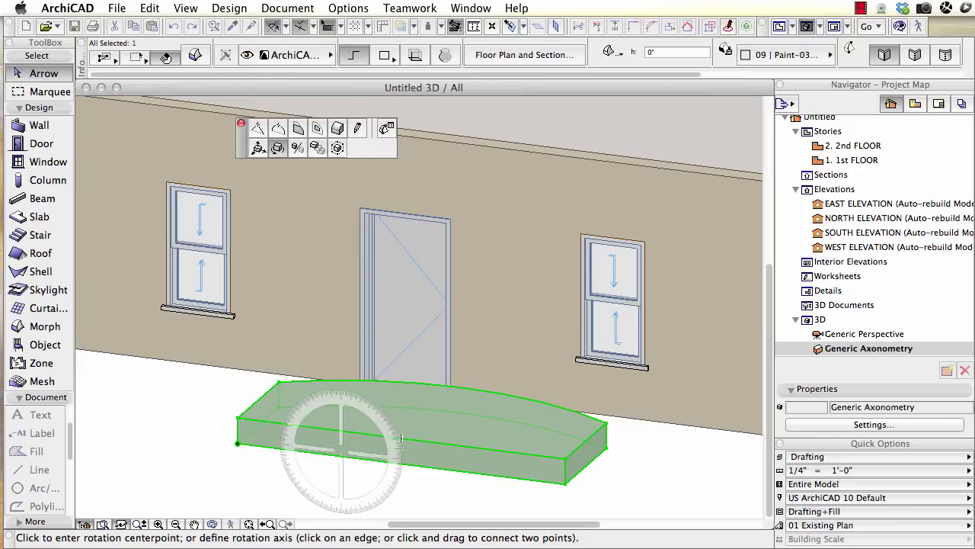
{"action": "left_click", "coordinate": [295, 450]}
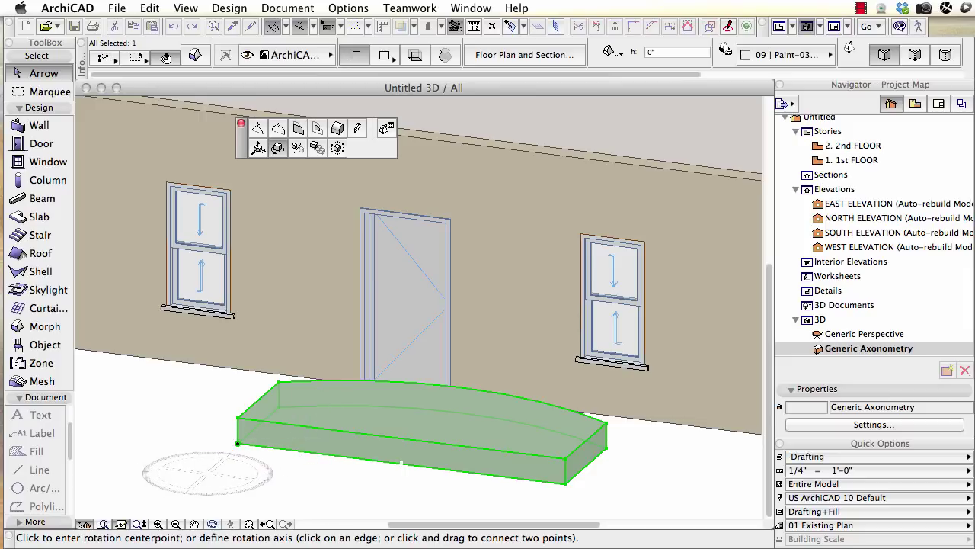
{"action": "left_click", "coordinate": [273, 448]}
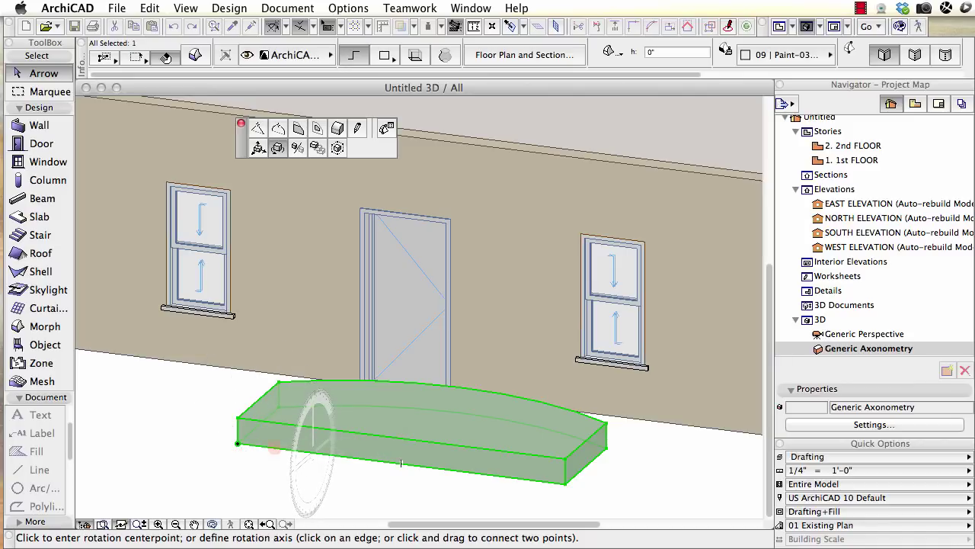
{"action": "left_click", "coordinate": [312, 452]}
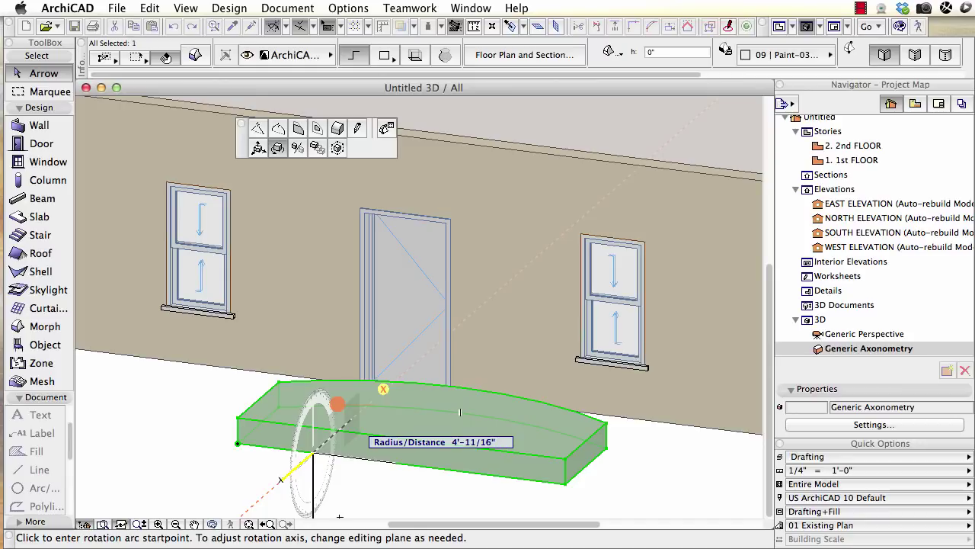
{"action": "left_click", "coordinate": [352, 418]}
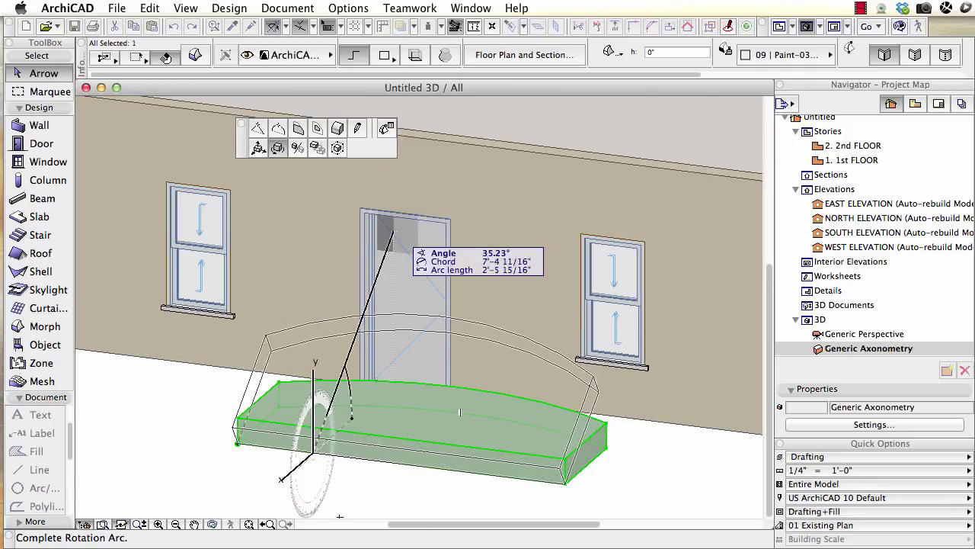
{"action": "scroll", "coordinate": [205, 396], "scroll_direction": "down", "scroll_amount": 5}
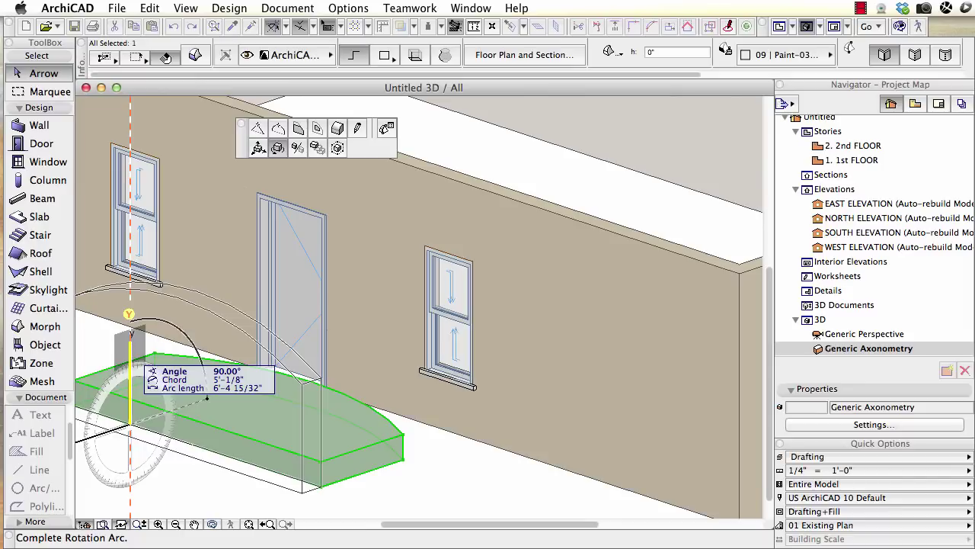
{"action": "left_click", "coordinate": [206, 397]}
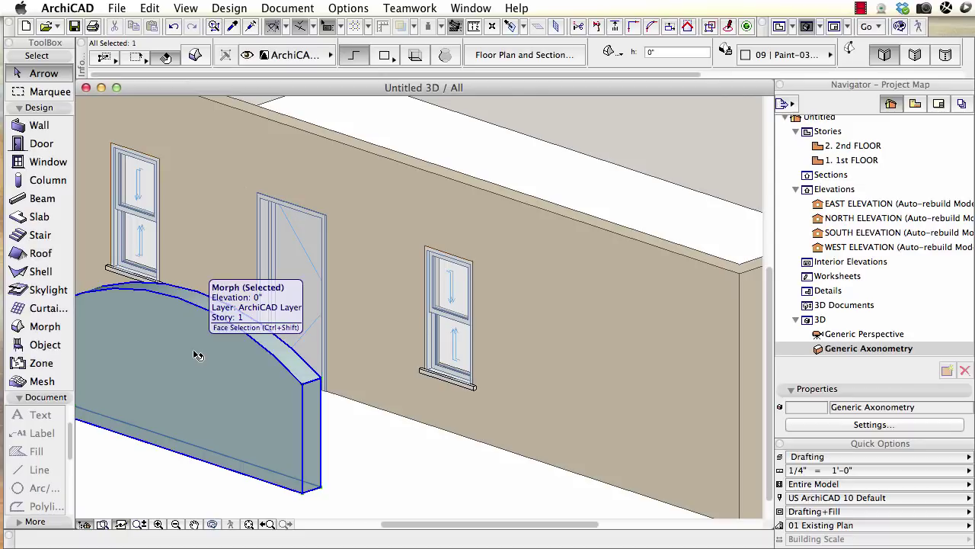
{"action": "left_click", "coordinate": [359, 444]}
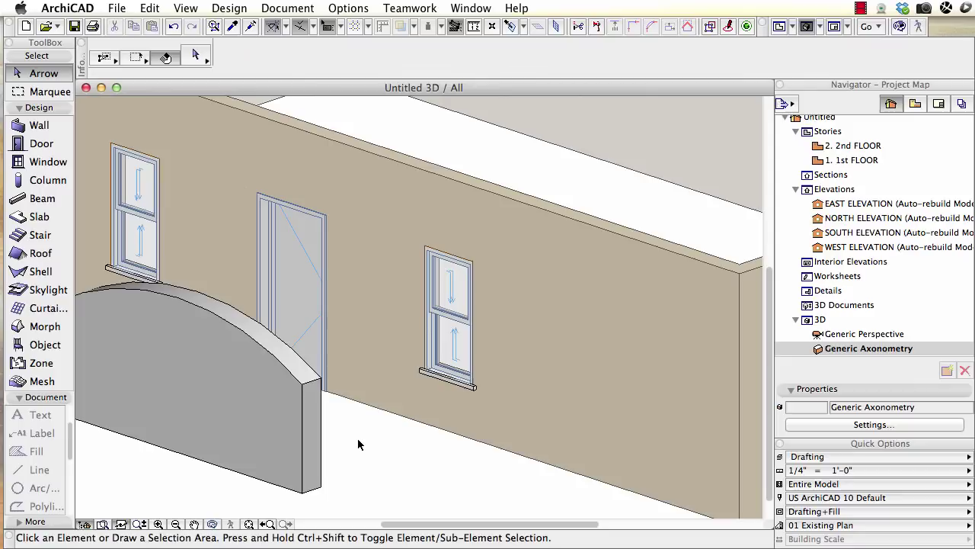
- Open the South Elevation and delete the upright arched Morph in front of the door
{"action": "double_click", "coordinate": [816, 233]}
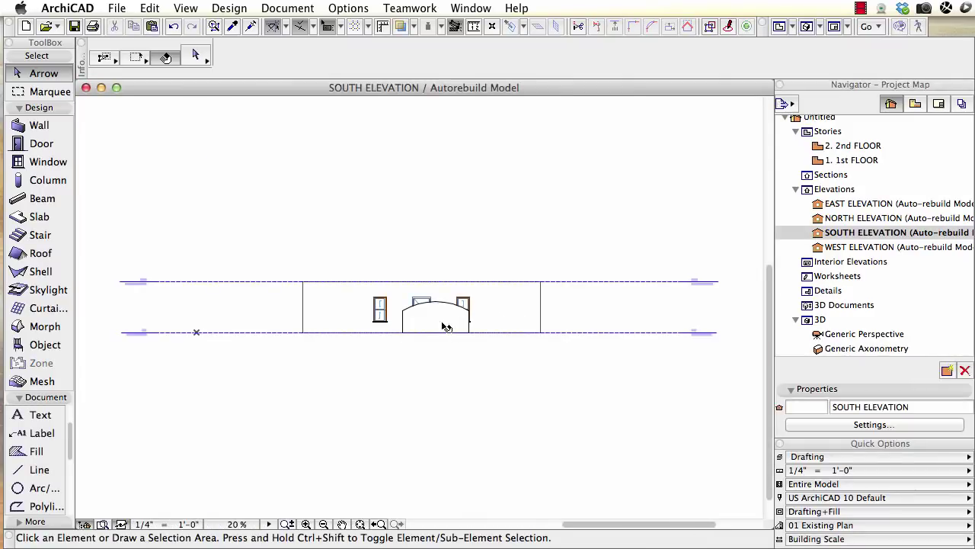
{"action": "scroll", "coordinate": [452, 327], "scroll_direction": "up", "scroll_amount": 5}
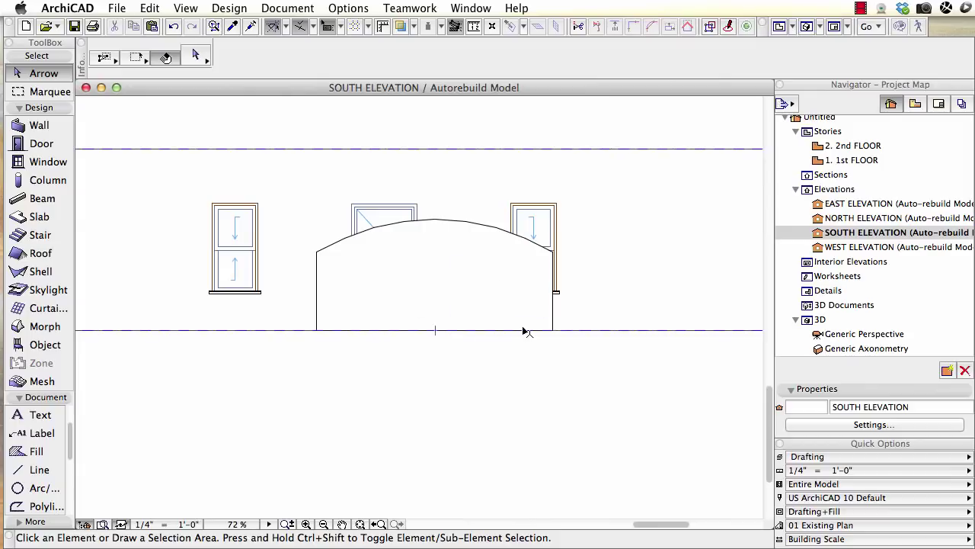
{"action": "left_click", "coordinate": [476, 263]}
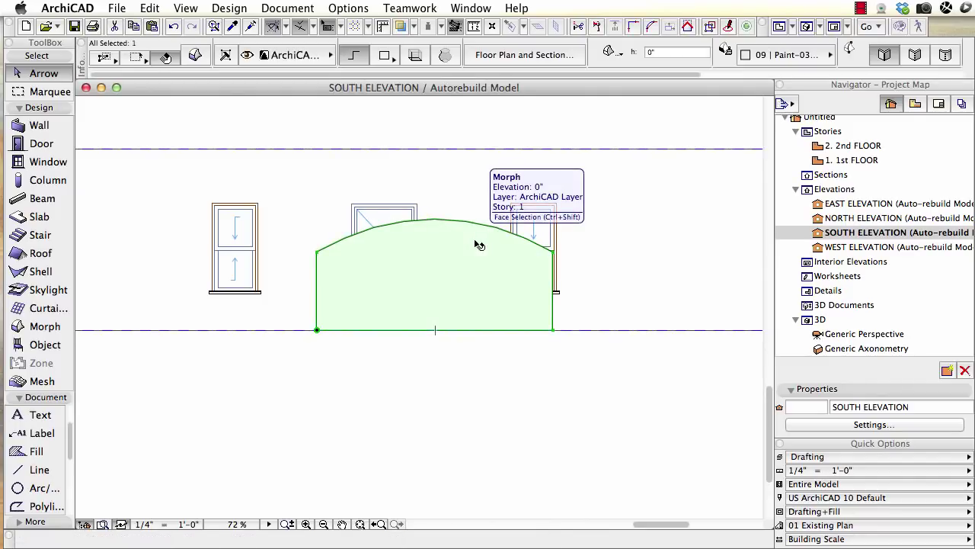
{"action": "key", "text": "Delete"}
{"action": "scroll", "coordinate": [431, 335], "scroll_direction": "down", "scroll_amount": 3}
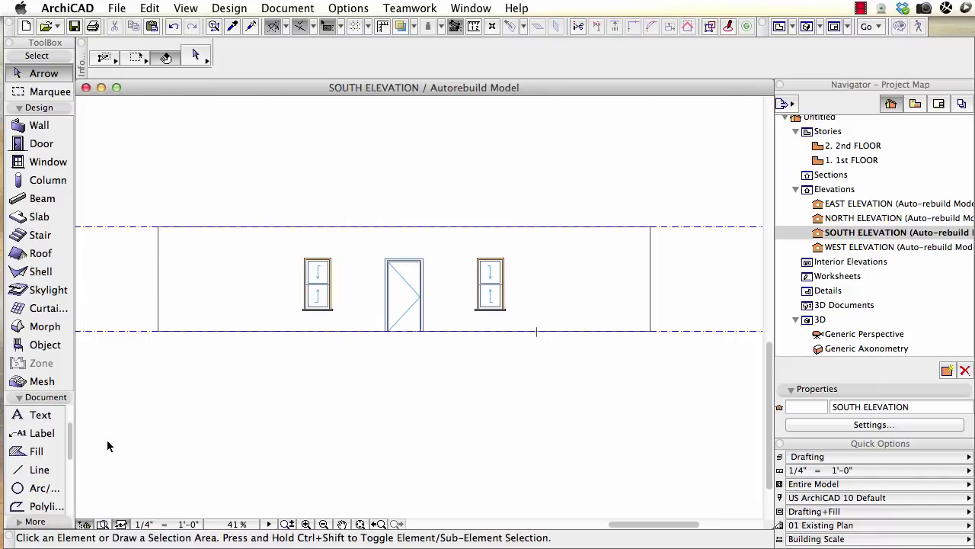
- Draw a polyline for the left half of a stepped gable, from the wall's upper-left corner to an apex above the door's centre
{"action": "left_click", "coordinate": [47, 507]}
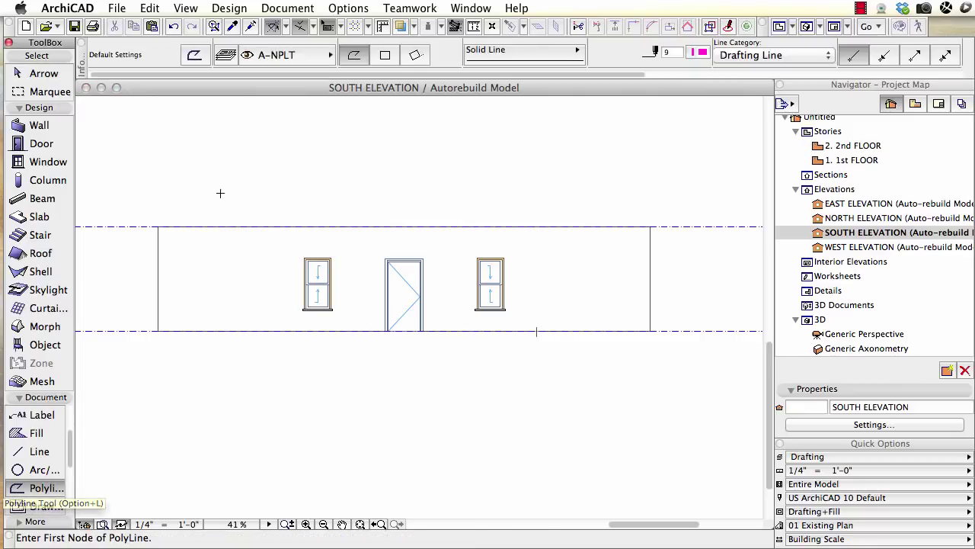
{"action": "left_click", "coordinate": [157, 226]}
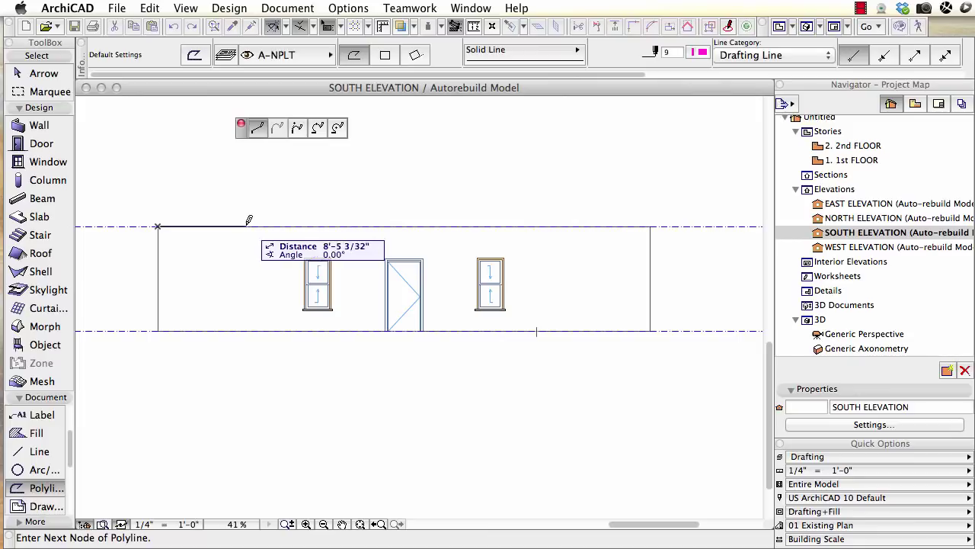
{"action": "left_click", "coordinate": [243, 187]}
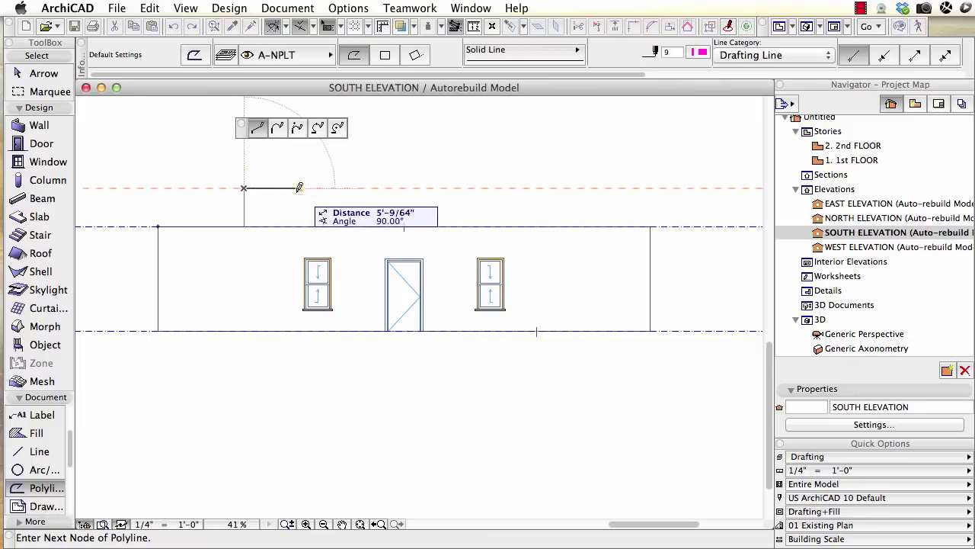
{"action": "left_click", "coordinate": [303, 187]}
{"action": "left_click_drag", "start_coordinate": [404, 227], "coordinate": [403, 136]}
{"action": "left_click", "coordinate": [403, 136]}
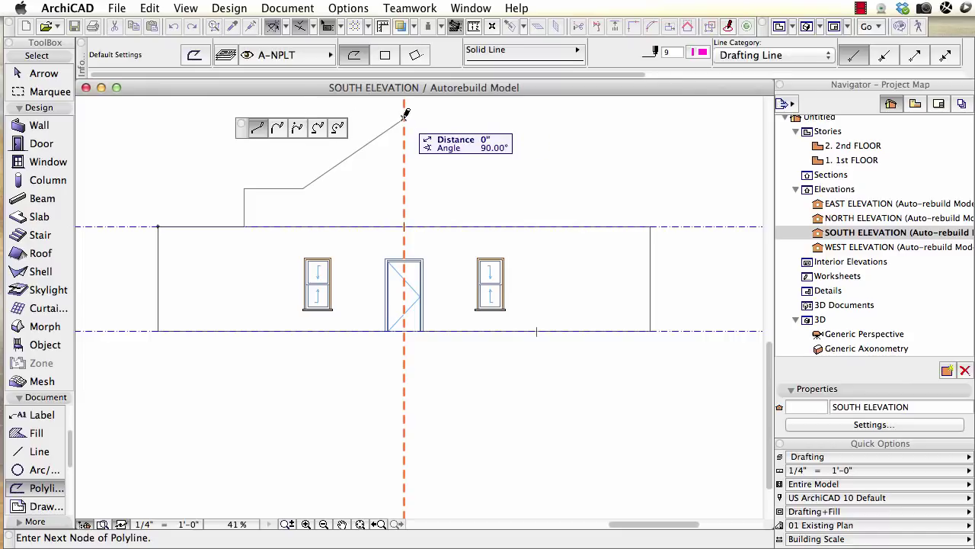
{"action": "double_click", "coordinate": [406, 114]}
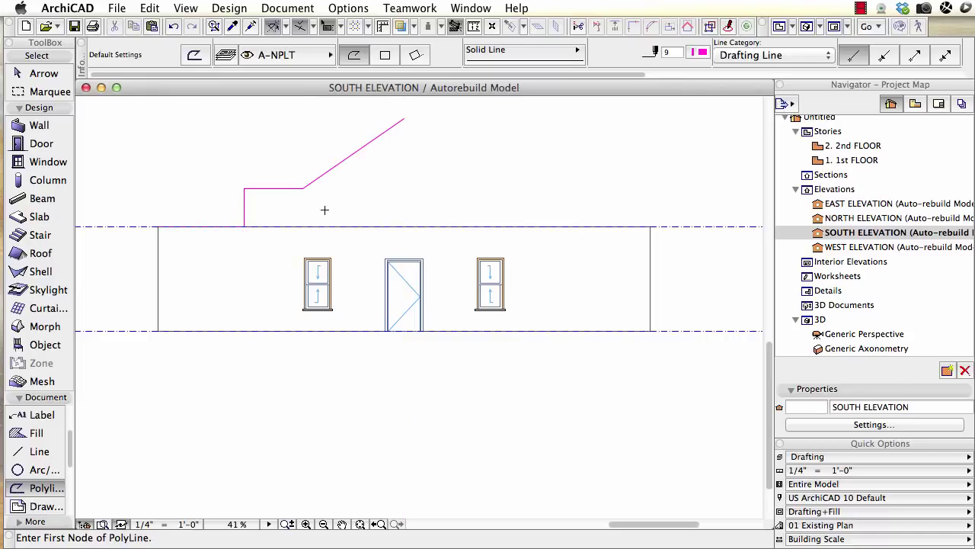
- Fillet the upper outer corner of the stepped polyline with a 2' radius, leaving its other corners sharp
{"action": "left_click", "coordinate": [305, 190], "text": "shift"}
{"action": "left_click", "coordinate": [242, 189]}
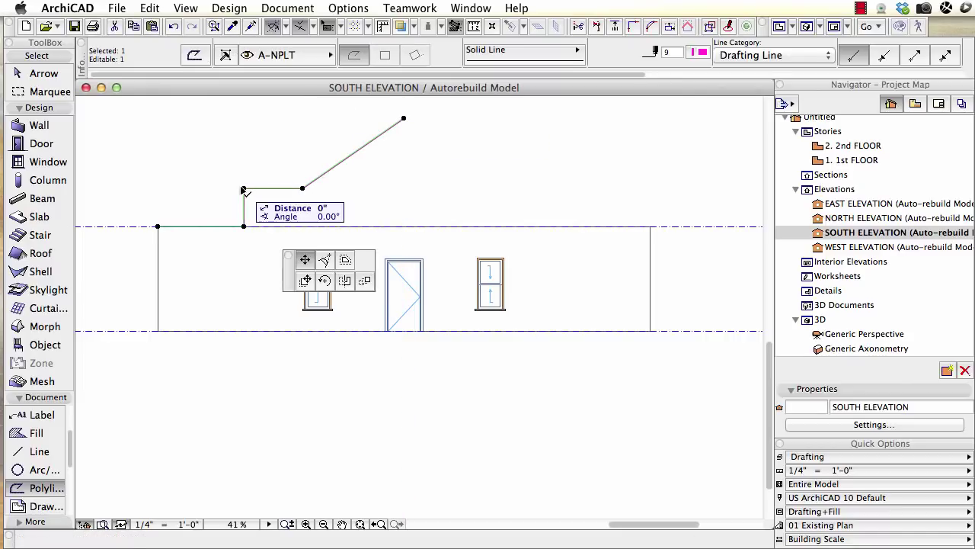
{"action": "left_click", "coordinate": [325, 260]}
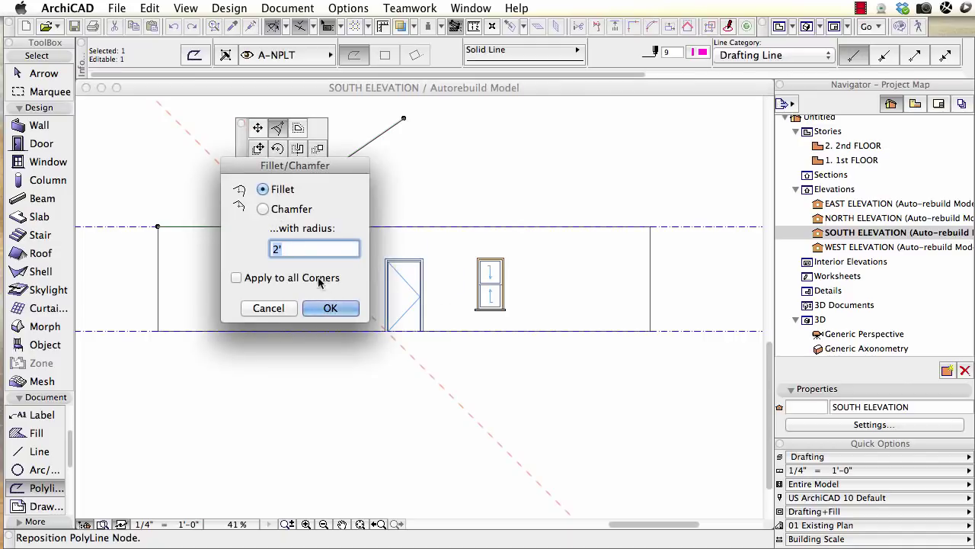
{"action": "left_click", "coordinate": [330, 307]}
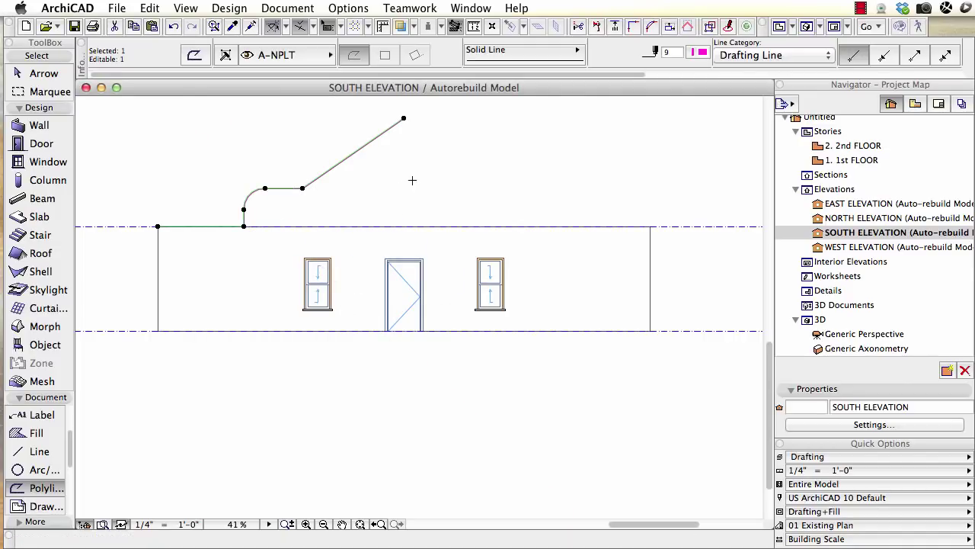
- Mirror a copy of the half-gable polyline about the vertical axis through its apex, and deselect the copy
{"action": "right_click", "coordinate": [430, 151]}
{"action": "mouse_move", "coordinate": [470, 294]}
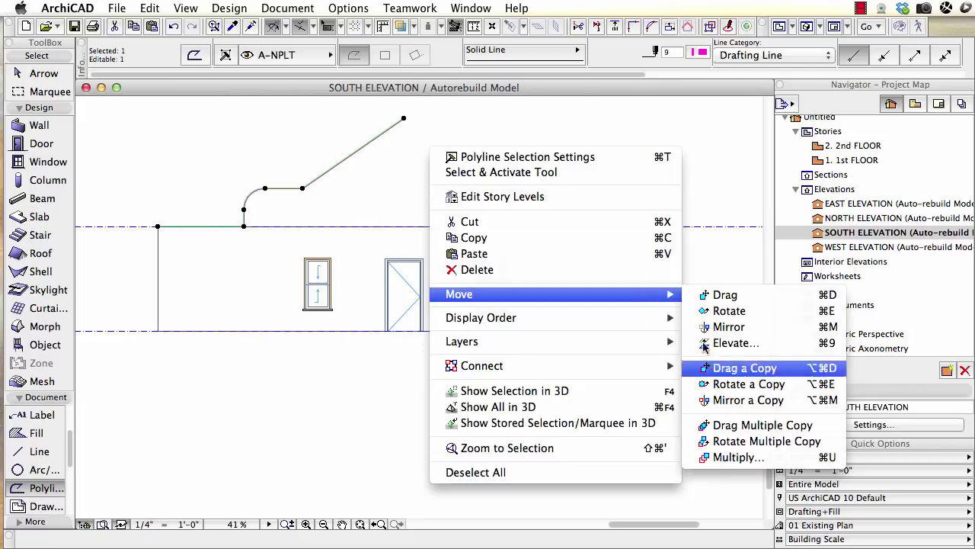
{"action": "left_click", "coordinate": [743, 400]}
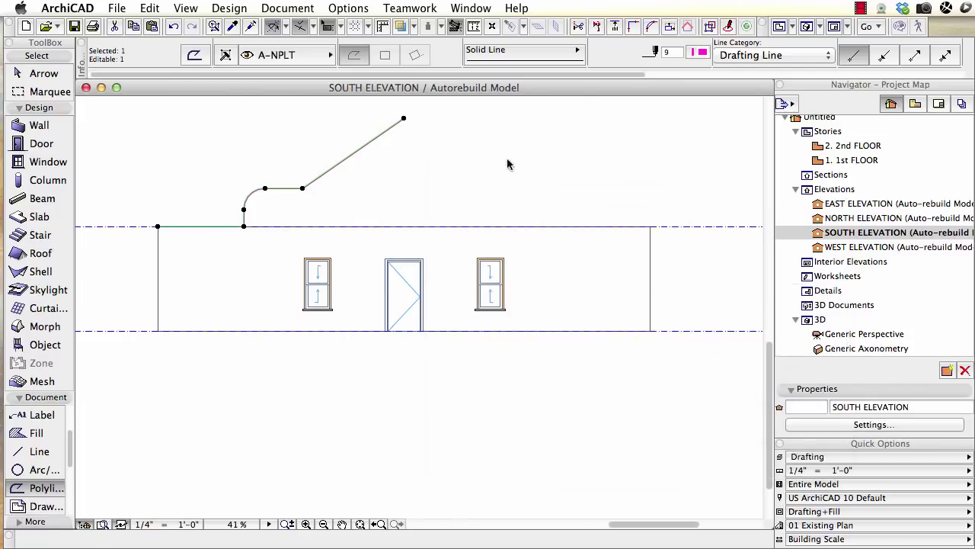
{"action": "left_click", "coordinate": [404, 119]}
{"action": "left_click", "coordinate": [404, 174]}
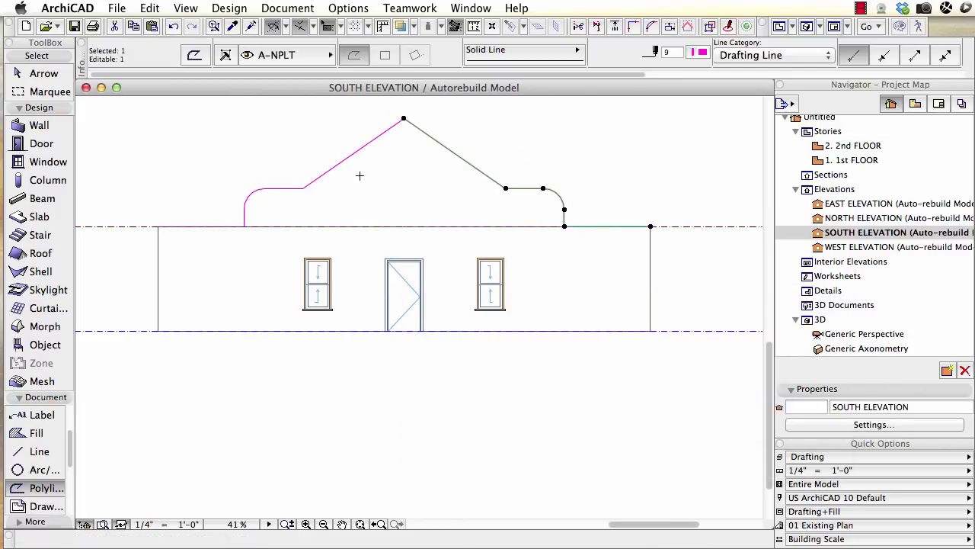
{"action": "key", "text": "Escape"}
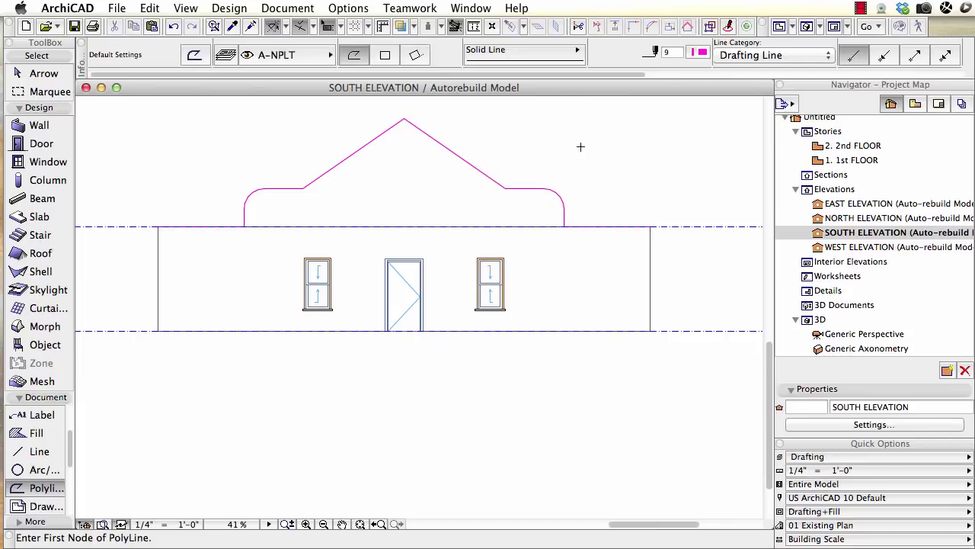
- Unify the left and right gable polylines into a single polyline, and clear the selection
{"action": "left_click", "coordinate": [339, 164], "text": "shift"}
{"action": "left_click", "coordinate": [466, 169], "text": "shift"}
{"action": "left_click", "coordinate": [149, 8]}
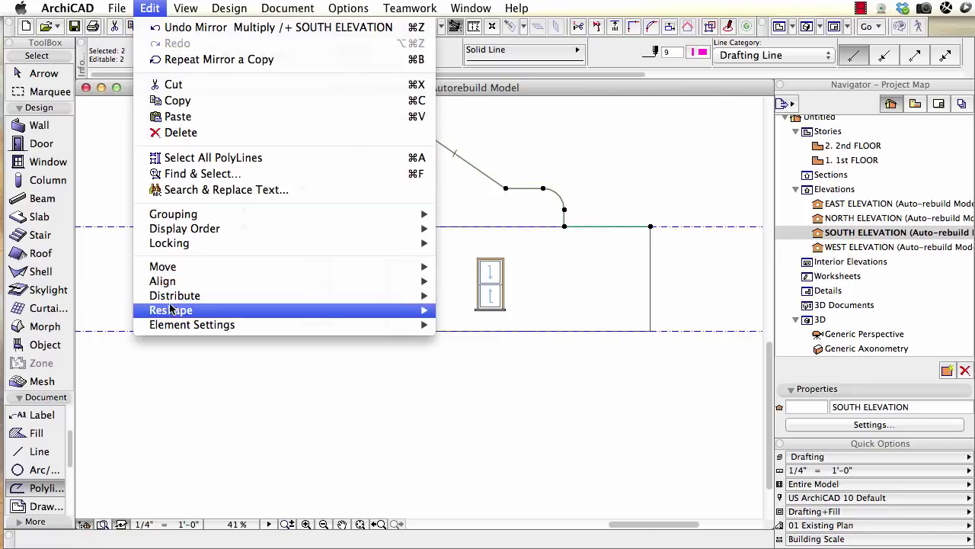
{"action": "mouse_move", "coordinate": [175, 309]}
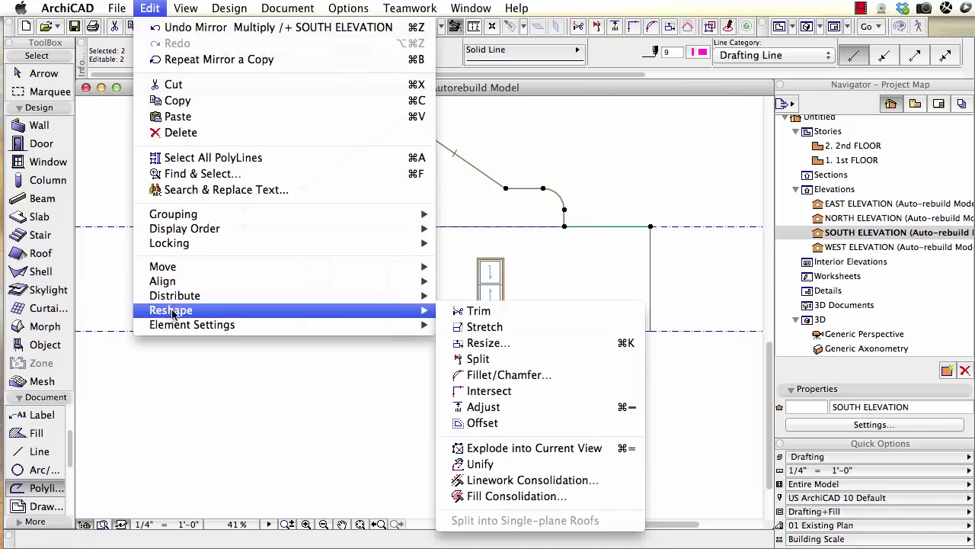
{"action": "left_click", "coordinate": [480, 464]}
{"action": "key", "text": "Escape"}
- Move the unified gable polyline straight up by about 2'-4" from its apex, above the wall
{"action": "left_click", "coordinate": [454, 151], "text": "shift"}
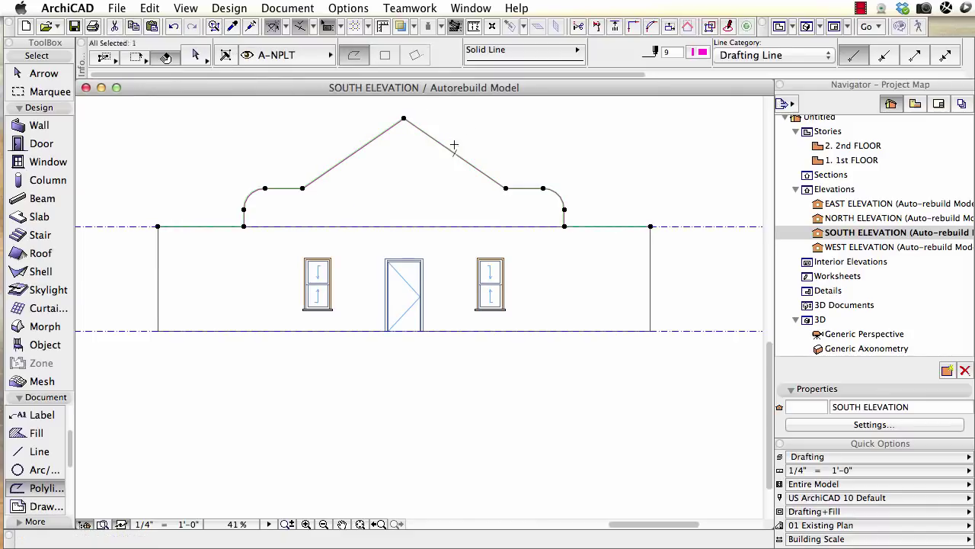
{"action": "middle_click_drag", "start_coordinate": [481, 147], "coordinate": [515, 230]}
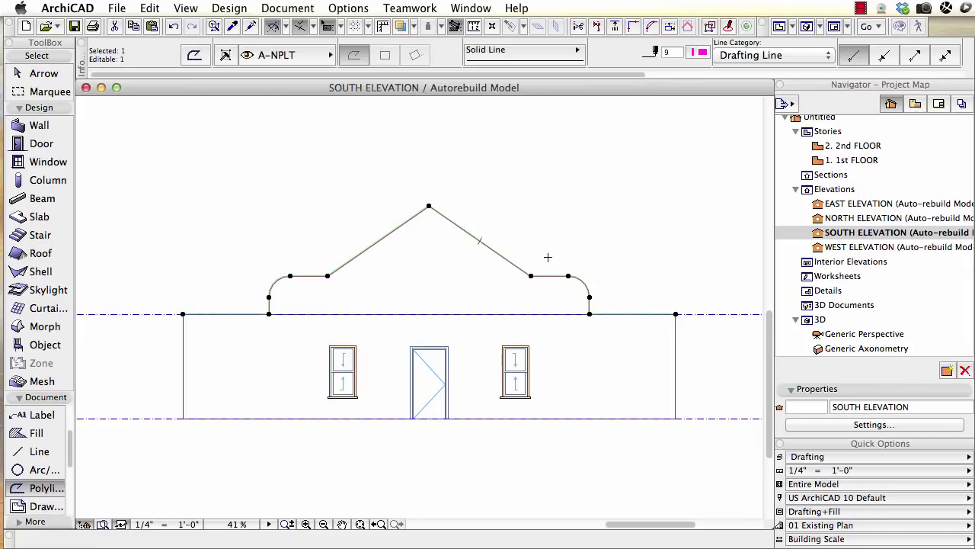
{"action": "key", "text": "super+d"}
{"action": "left_click", "coordinate": [430, 204]}
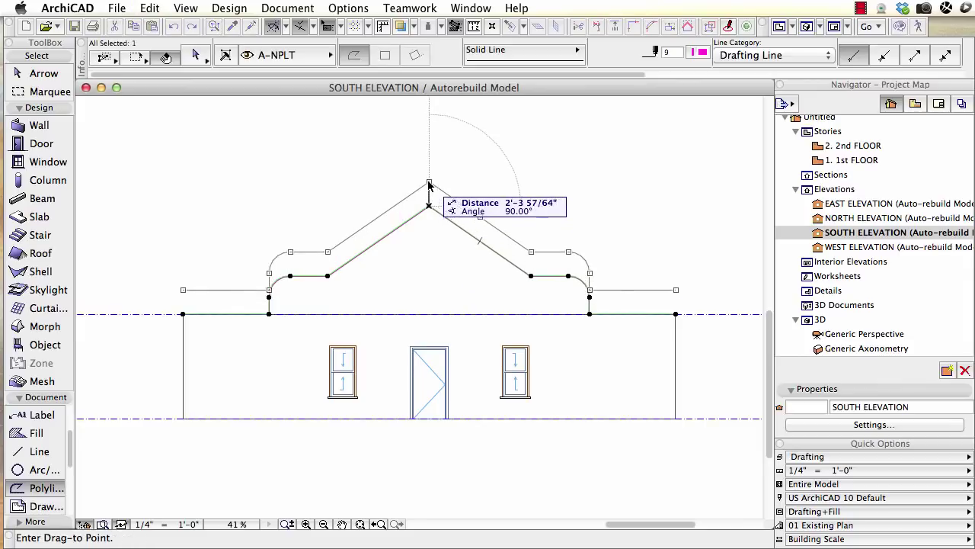
{"action": "left_click", "coordinate": [430, 181]}
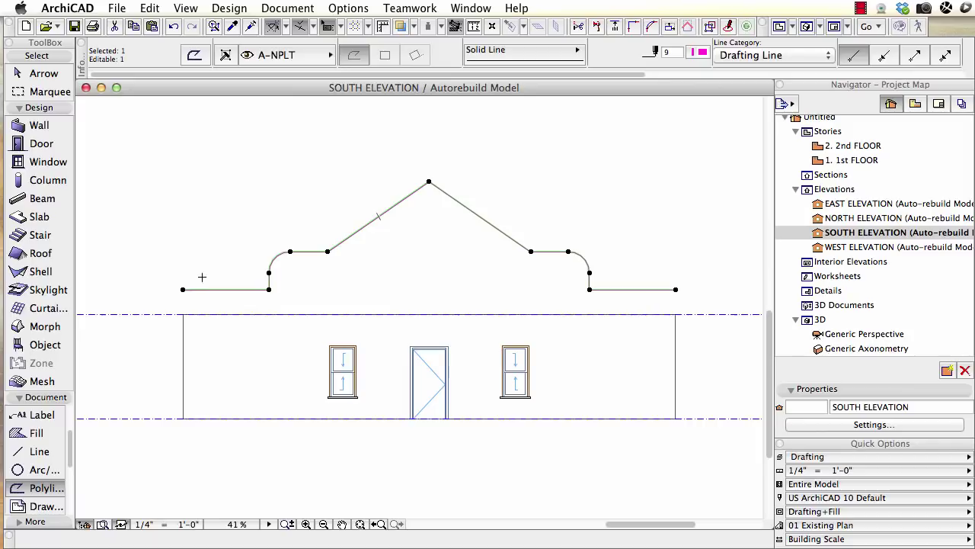
- Try to add a node to the gable polyline straight above its left end, and undo it
{"action": "left_click", "coordinate": [183, 290]}
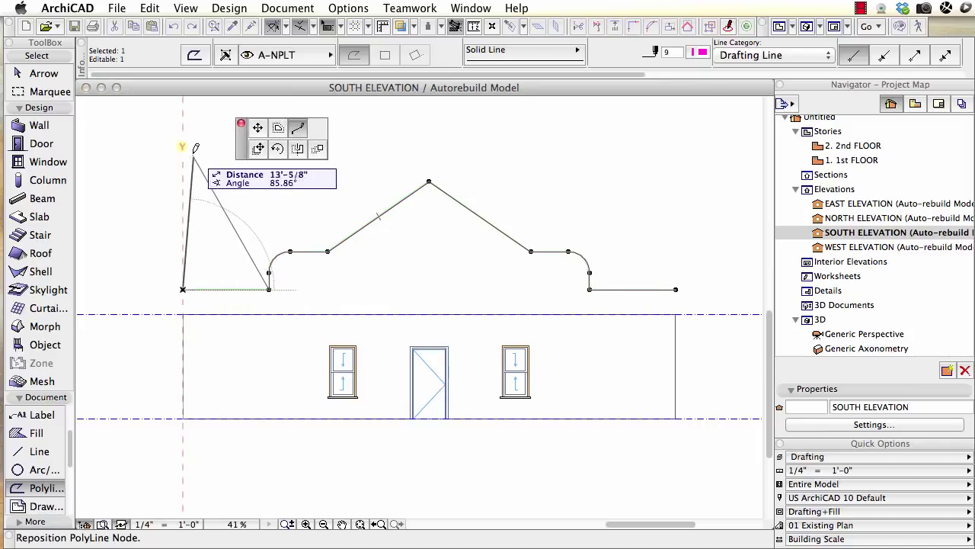
{"action": "left_click", "coordinate": [183, 115]}
{"action": "key", "text": "super+z"}
- Extend the gable polyline straight up from its left end, across above the apex, and down to its right end to close the outline
{"action": "left_click", "coordinate": [182, 289]}
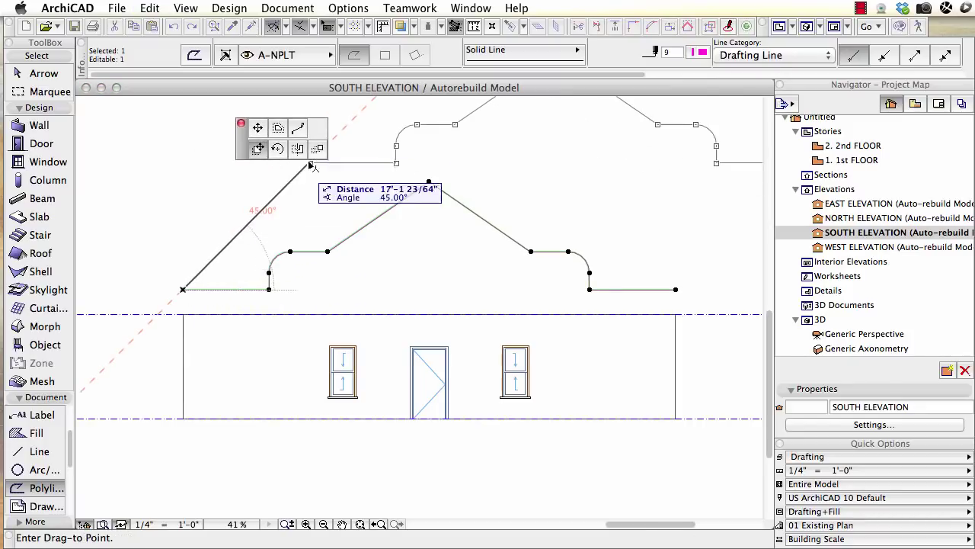
{"action": "left_click", "coordinate": [301, 129]}
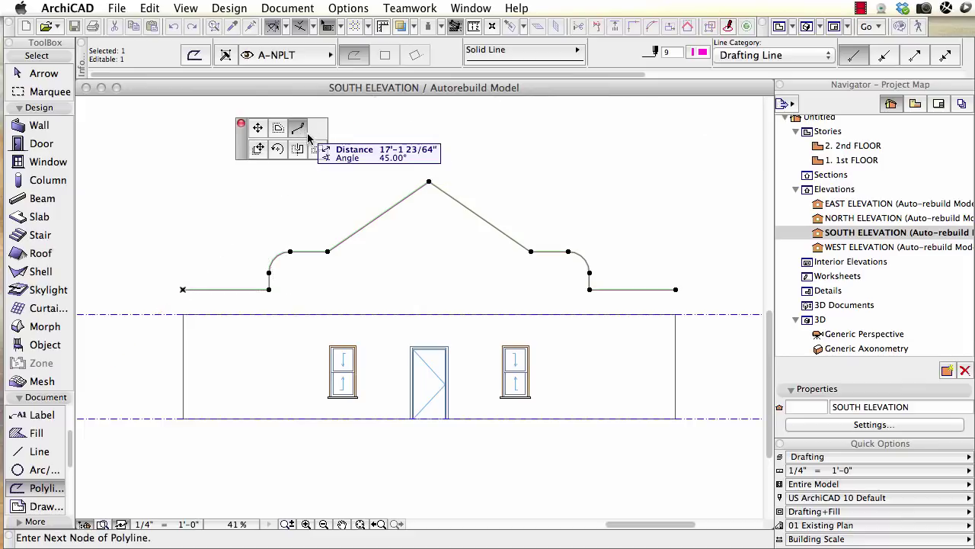
{"action": "left_click", "coordinate": [183, 109]}
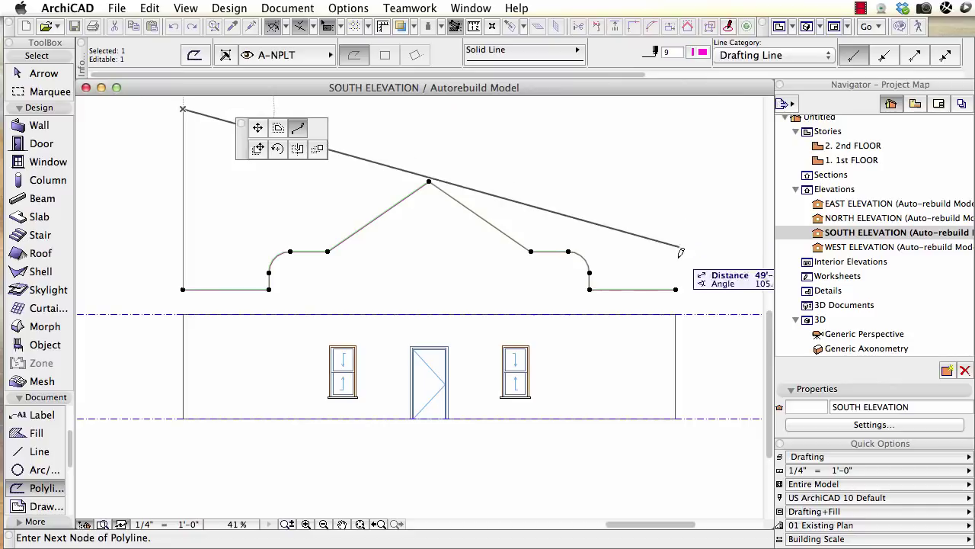
{"action": "left_click", "coordinate": [676, 197]}
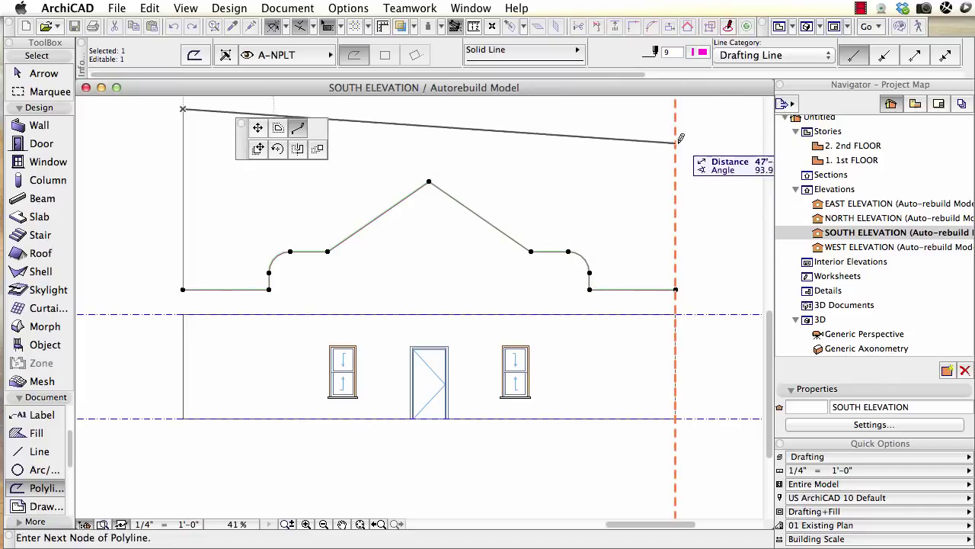
{"action": "left_click", "coordinate": [677, 109]}
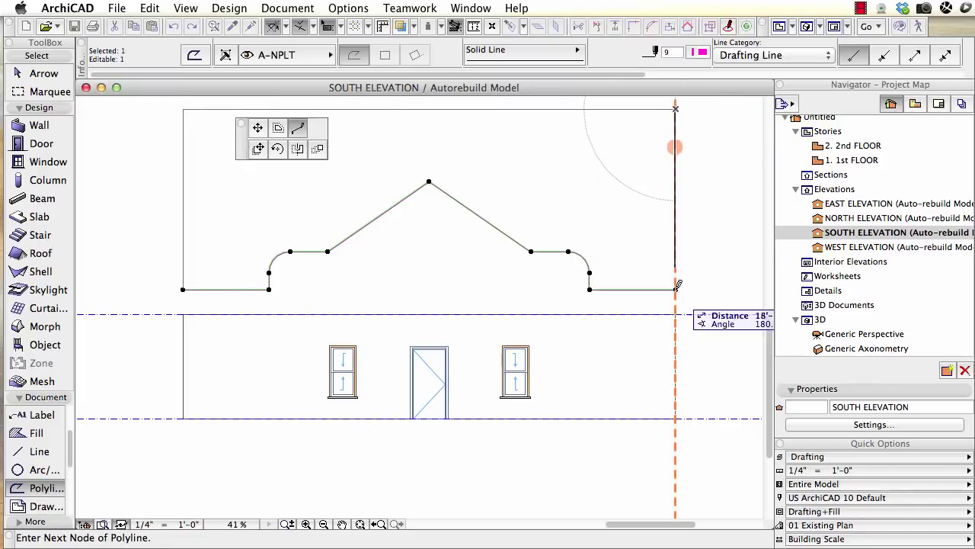
{"action": "left_click", "coordinate": [677, 288]}
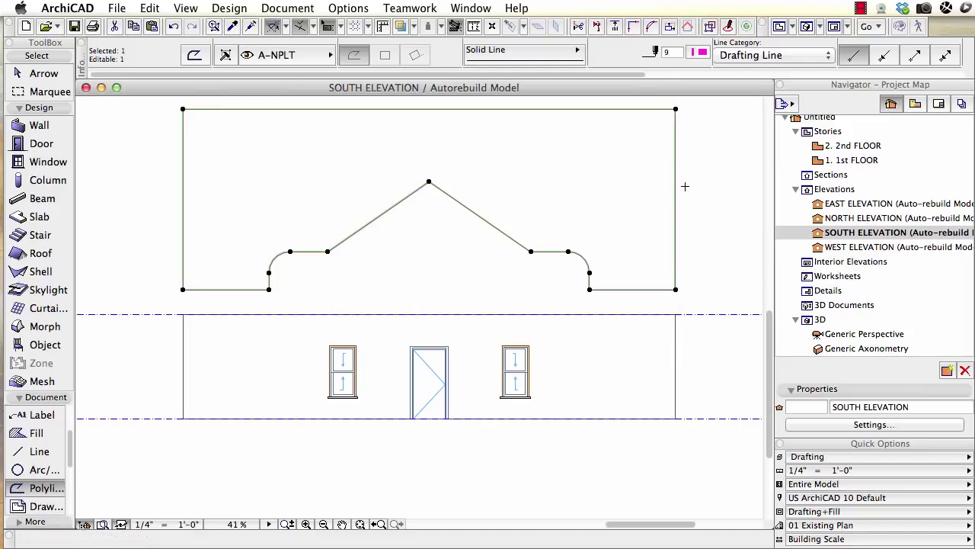
- Deselect the closed gable outline and create a Morph from it with the Magic Wand
{"action": "key", "text": "Escape"}
{"action": "left_click", "coordinate": [51, 328]}
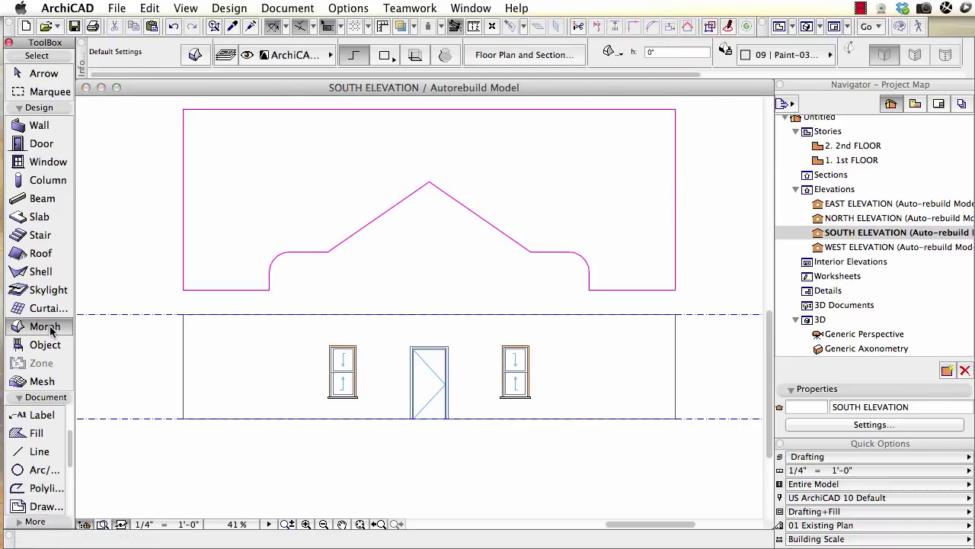
{"action": "left_click", "coordinate": [184, 109]}
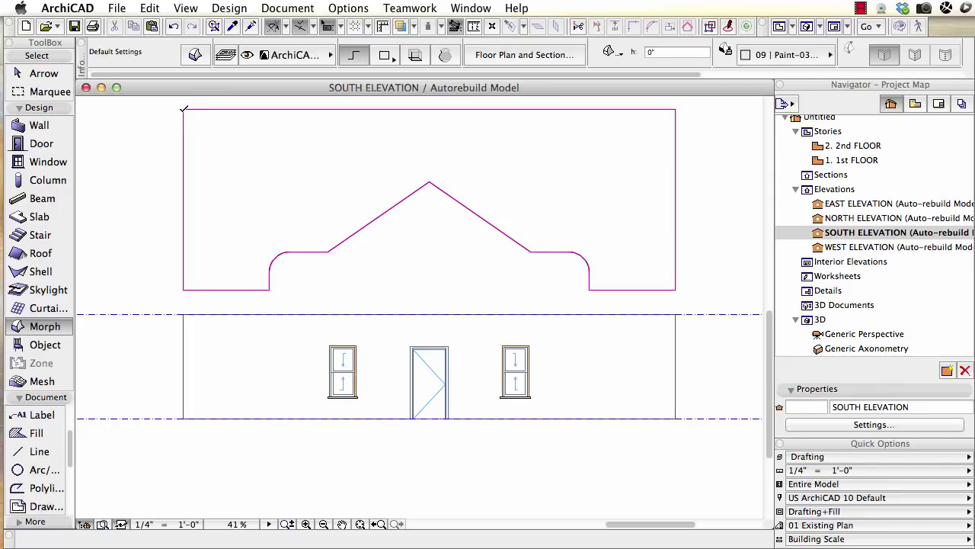
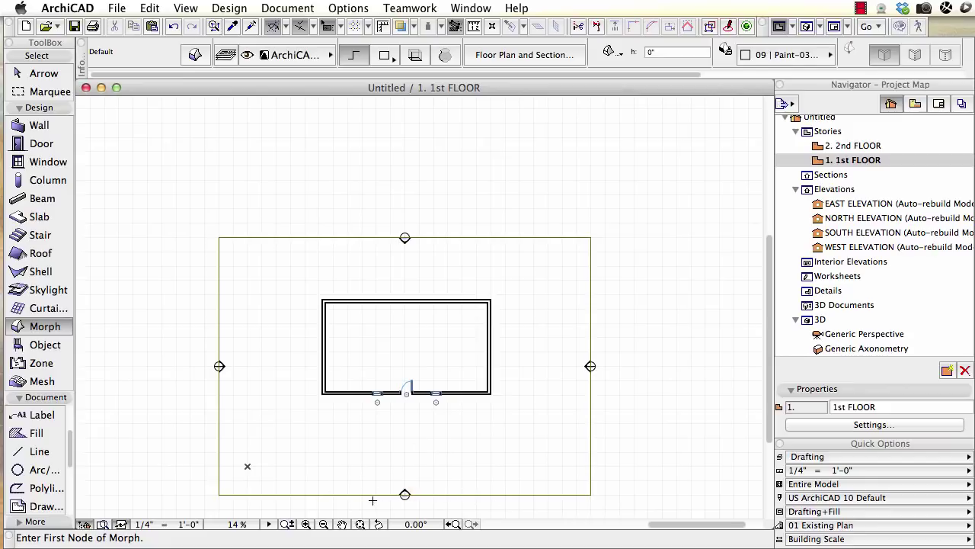
- Select all elements on the 1st floor plan to look for the Morph, clear the selection, and fit the plan in the window
{"action": "key", "text": "super"}
{"action": "left_click", "coordinate": [60, 75]}
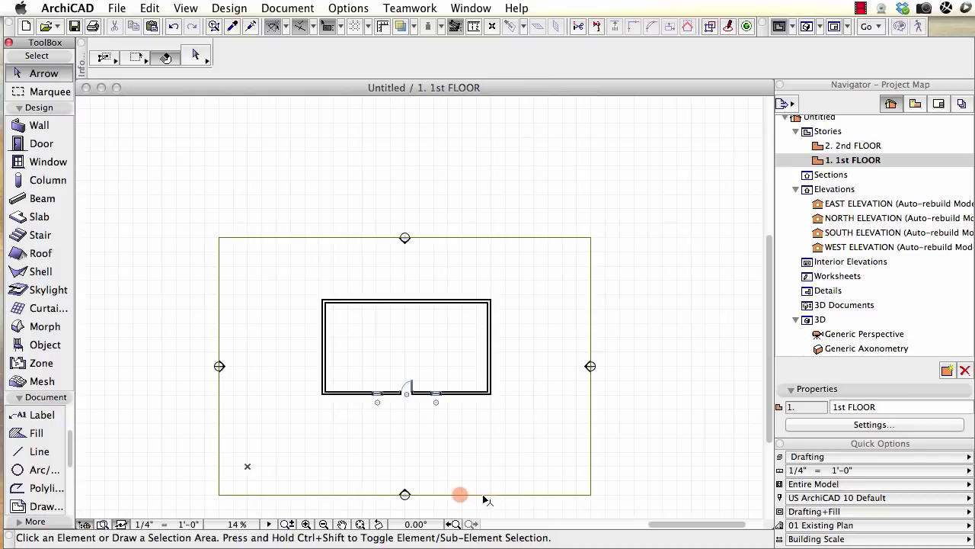
{"action": "key", "text": "super+a"}
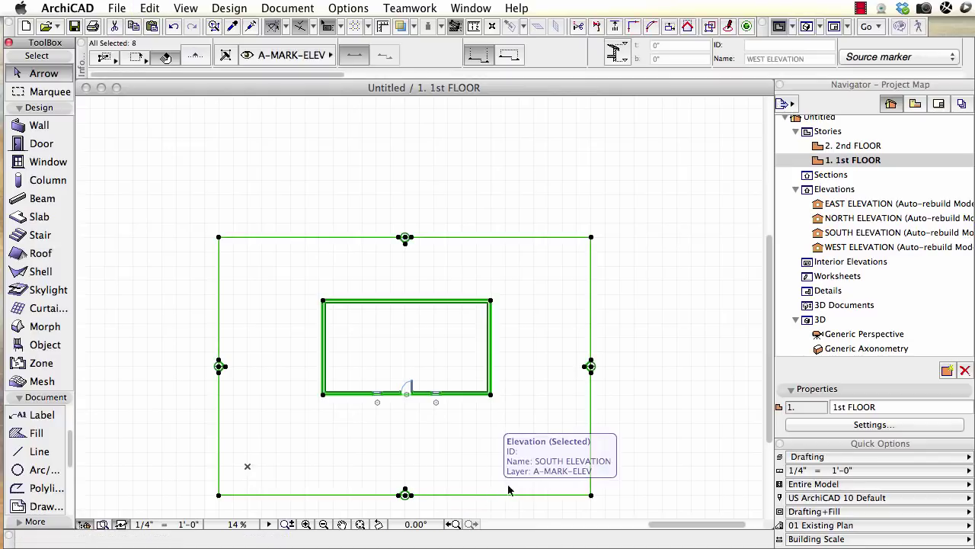
{"action": "left_click", "coordinate": [643, 452]}
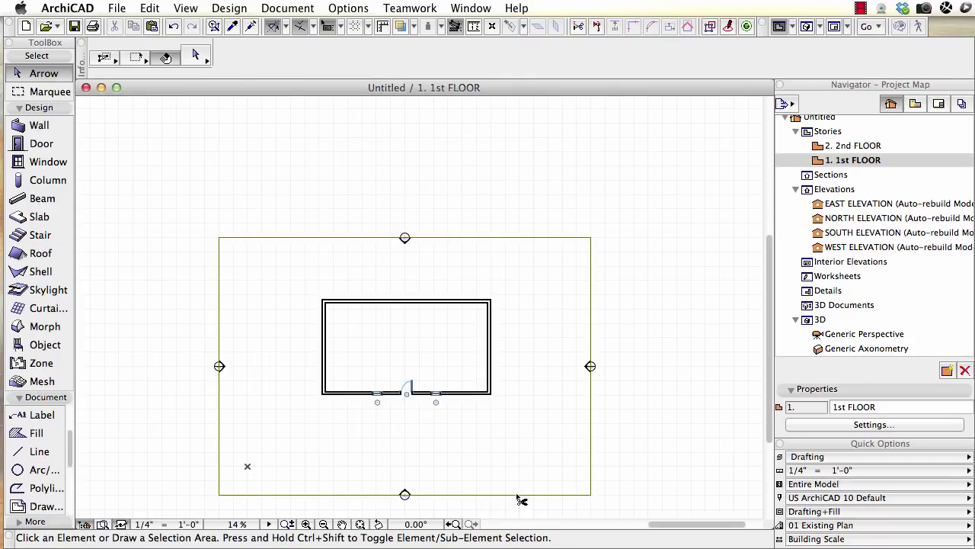
{"action": "key", "text": "super+apostrophe"}
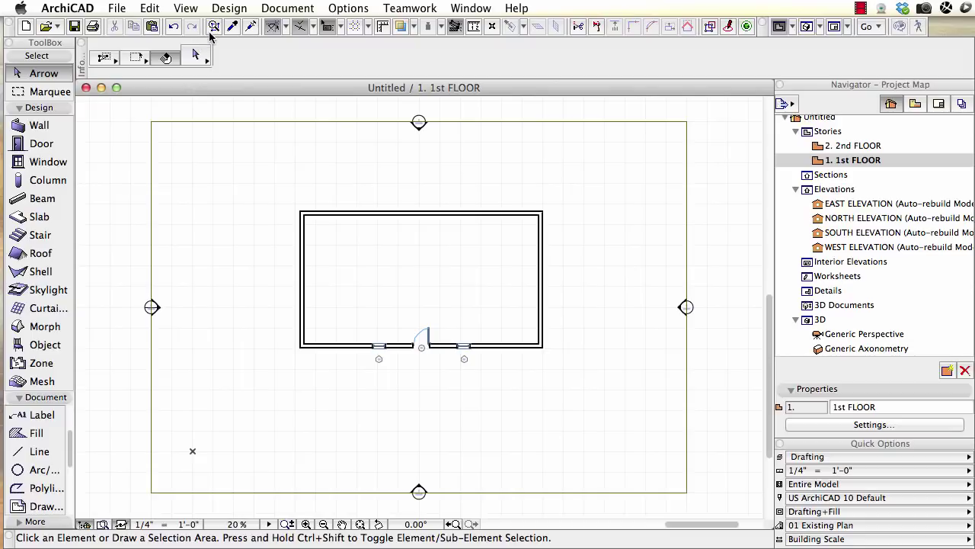
{"action": "key", "text": "F3"}
{"action": "key", "text": "F2"}
- On the 2nd floor plan, select all elements, select only the Morph along the south elevation line, and clear the selection
{"action": "double_click", "coordinate": [820, 150]}
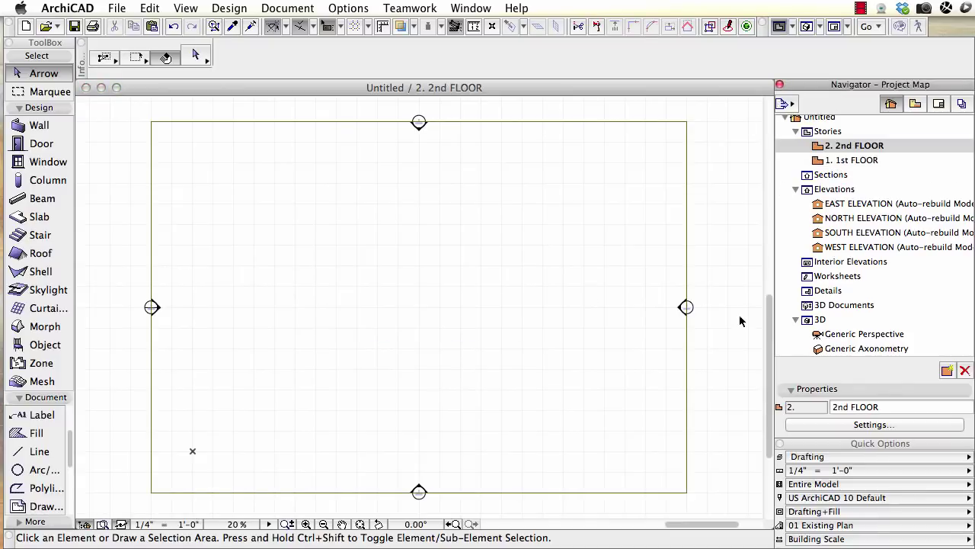
{"action": "left_click", "coordinate": [644, 403]}
{"action": "key", "text": "super+a"}
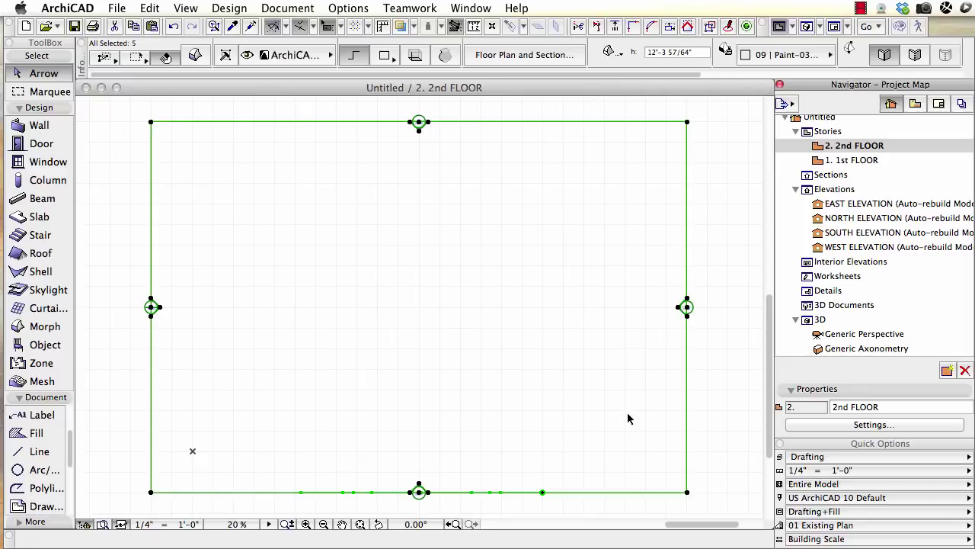
{"action": "left_click", "coordinate": [564, 468]}
{"action": "left_click", "coordinate": [546, 494]}
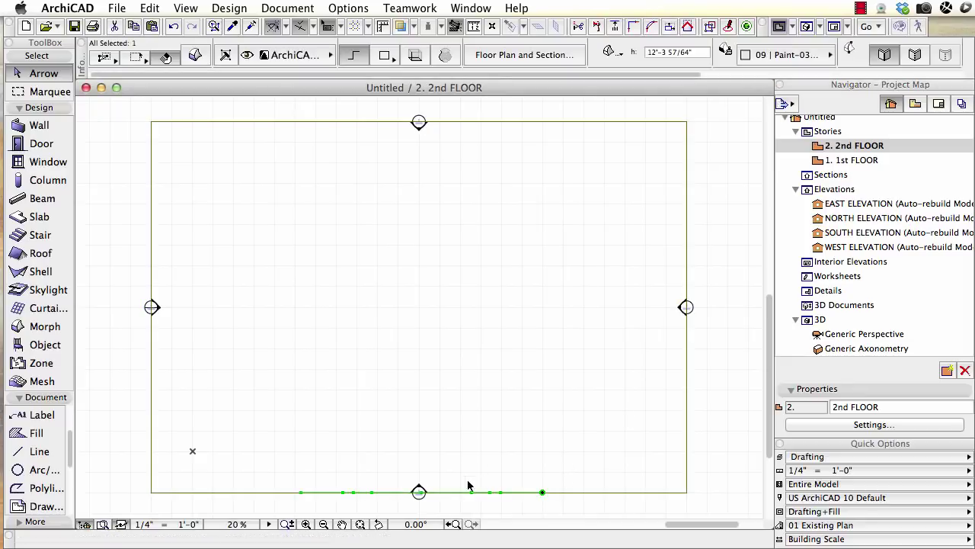
{"action": "left_click", "coordinate": [625, 337]}
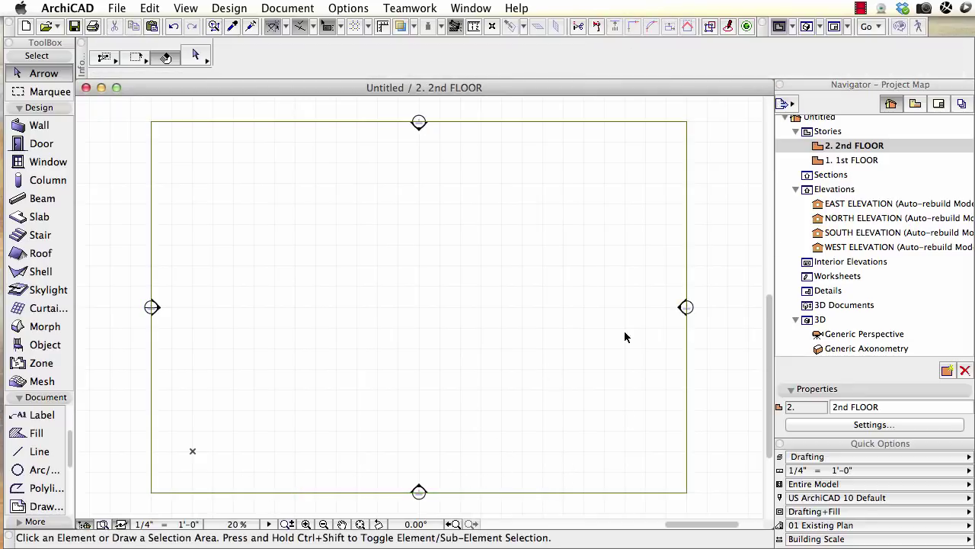
- In the 3D view, move the gable Morph from its lower front corner toward the house, just in front of the front wall
{"action": "double_click", "coordinate": [838, 160]}
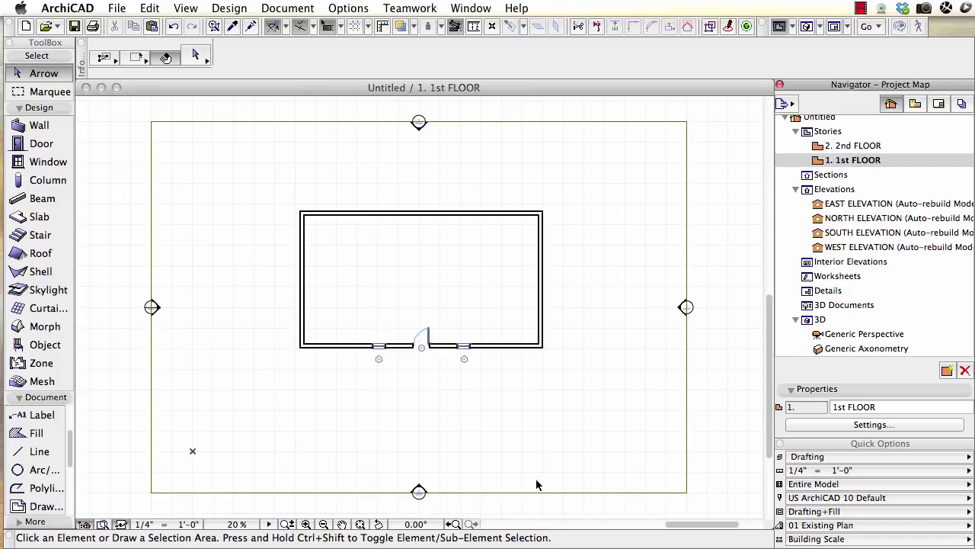
{"action": "key", "text": "F3"}
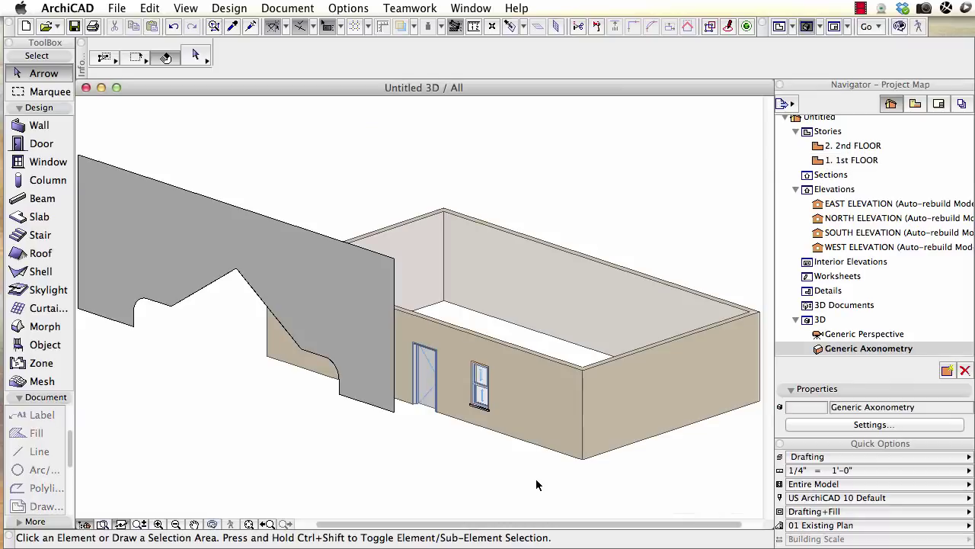
{"action": "left_click", "coordinate": [394, 409]}
{"action": "left_click", "coordinate": [395, 412]}
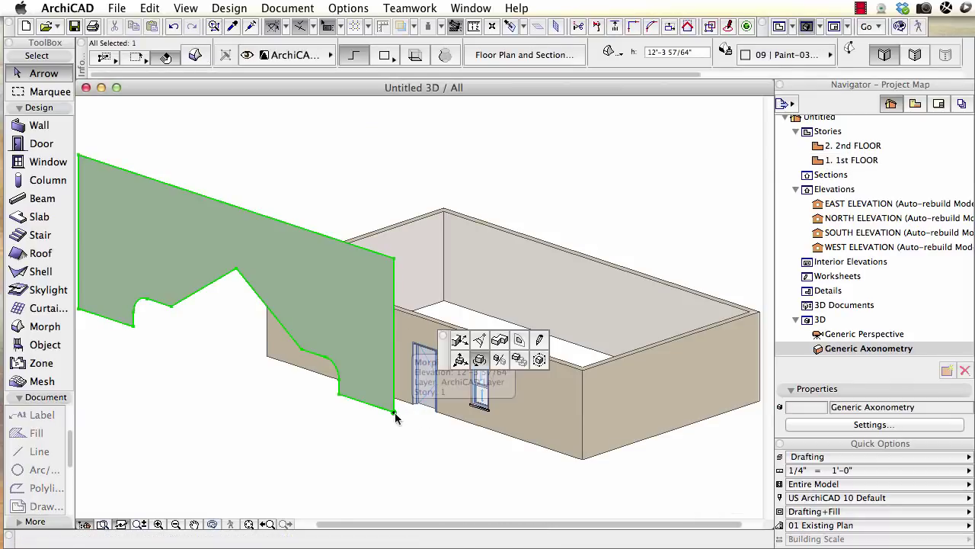
{"action": "left_click", "coordinate": [460, 364]}
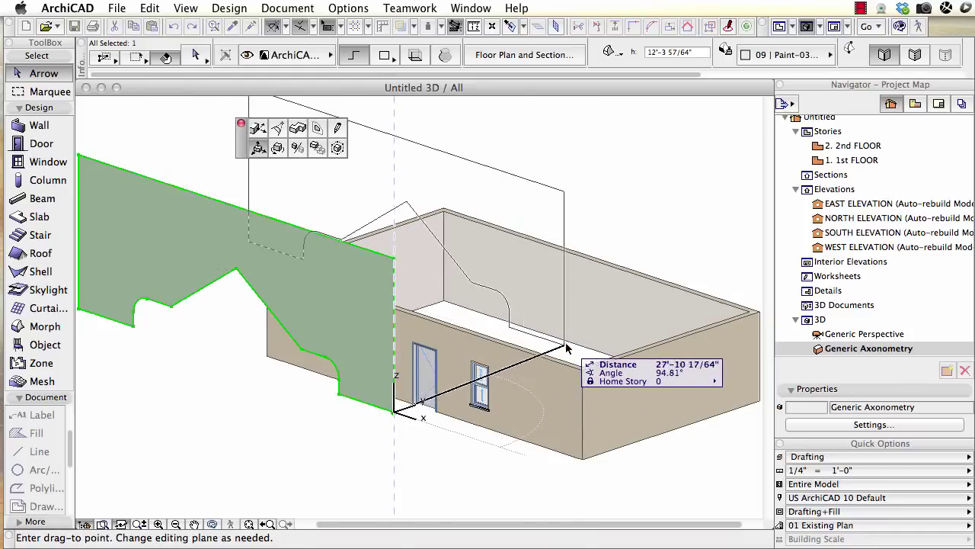
{"action": "middle_click_drag", "start_coordinate": [601, 361], "coordinate": [498, 416], "text": "shift"}
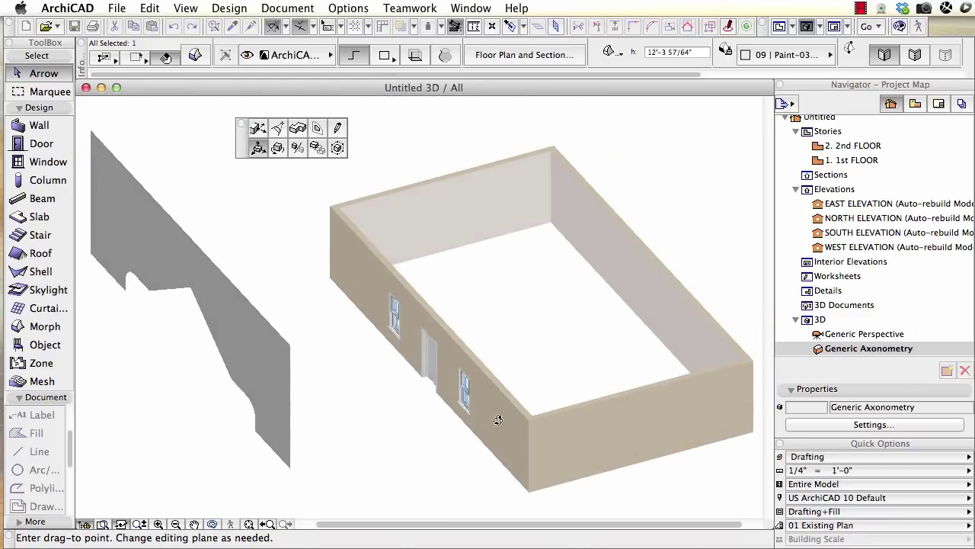
{"action": "left_click", "coordinate": [448, 433]}
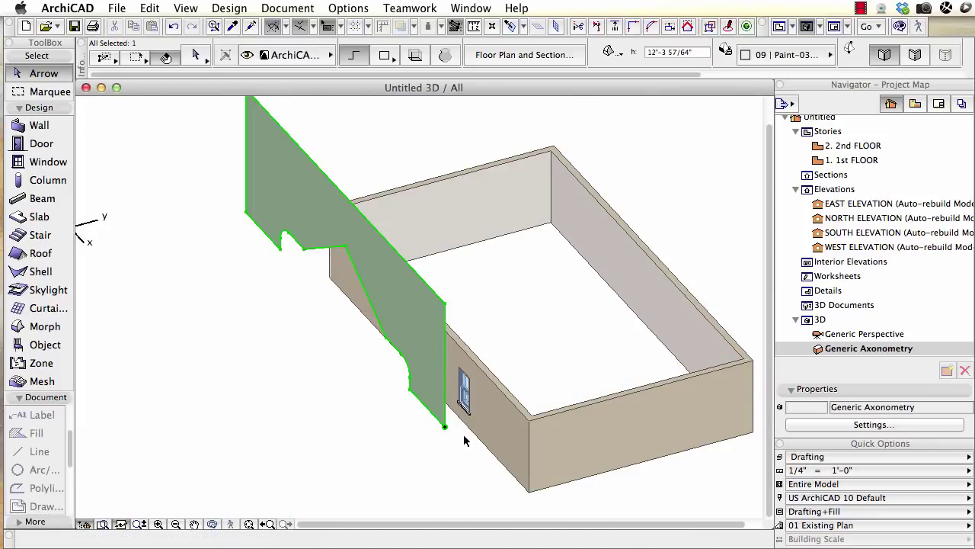
- Push/pull the gable Morph's face back past the front wall to turn it into a solid block over the house
{"action": "middle_click_drag", "start_coordinate": [464, 436], "coordinate": [498, 379], "text": "shift"}
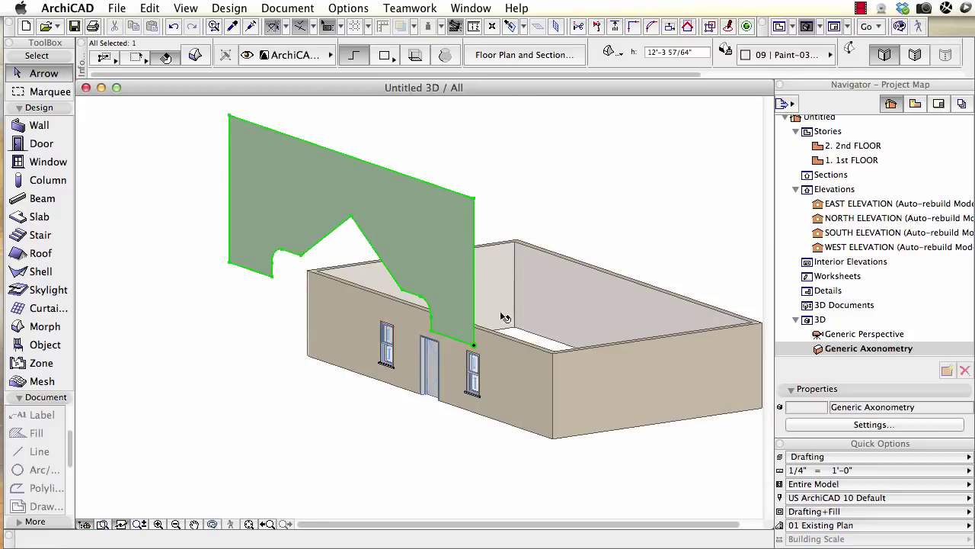
{"action": "left_click", "coordinate": [468, 280]}
{"action": "left_click", "coordinate": [519, 348]}
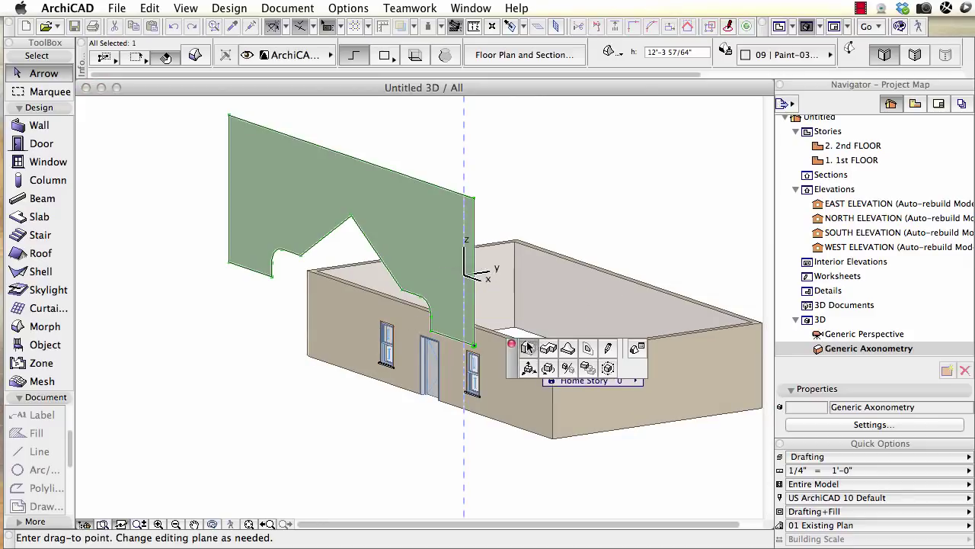
{"action": "left_click", "coordinate": [617, 316]}
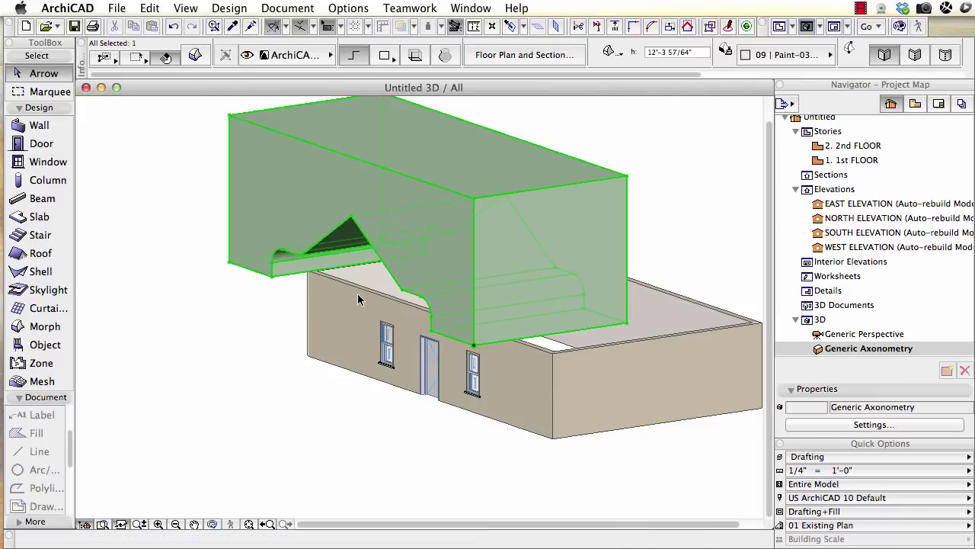
- Stretch the front wall's height up into the Morph block to about 27'-2", and deselect the wall
{"action": "left_click", "coordinate": [334, 338]}
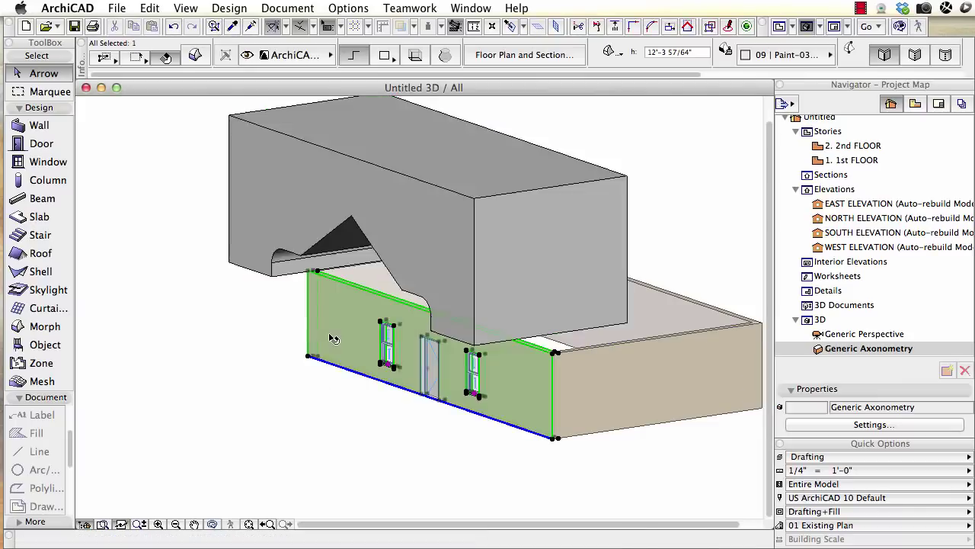
{"action": "left_click", "coordinate": [556, 357]}
{"action": "left_click", "coordinate": [639, 432]}
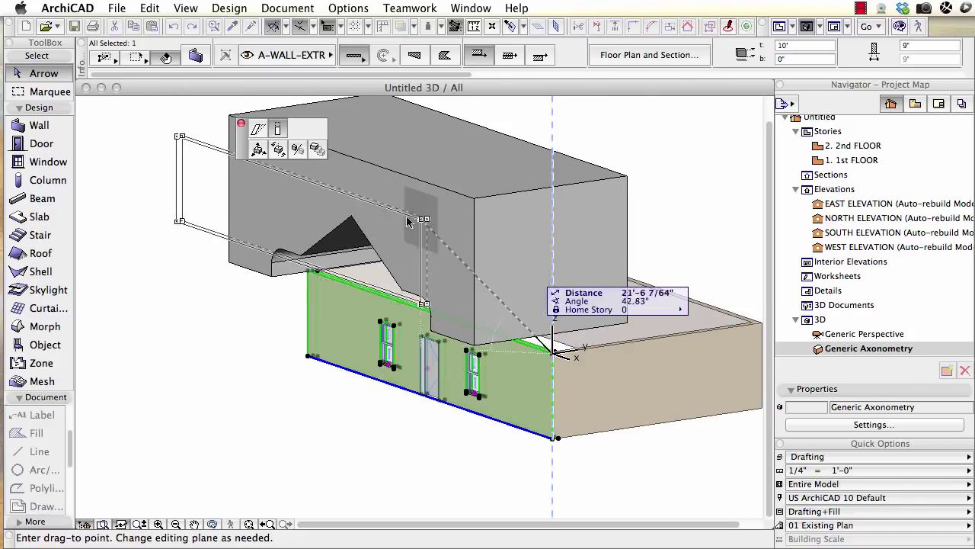
{"action": "left_click", "coordinate": [278, 129]}
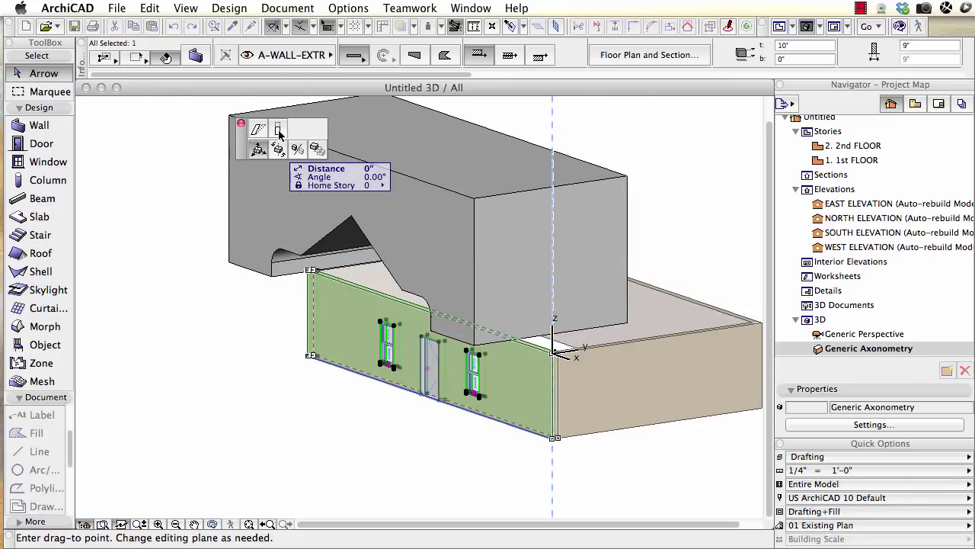
{"action": "left_click", "coordinate": [278, 130]}
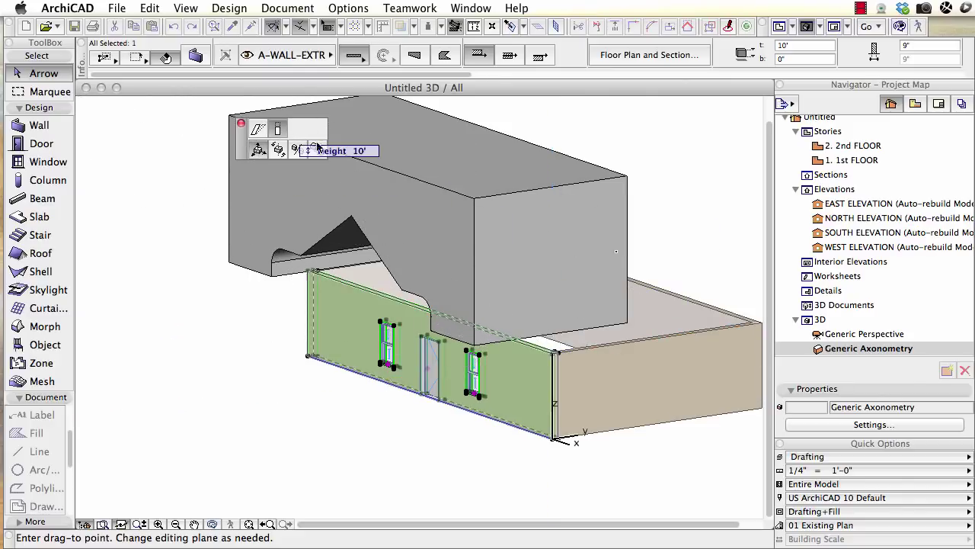
{"action": "left_click", "coordinate": [557, 209]}
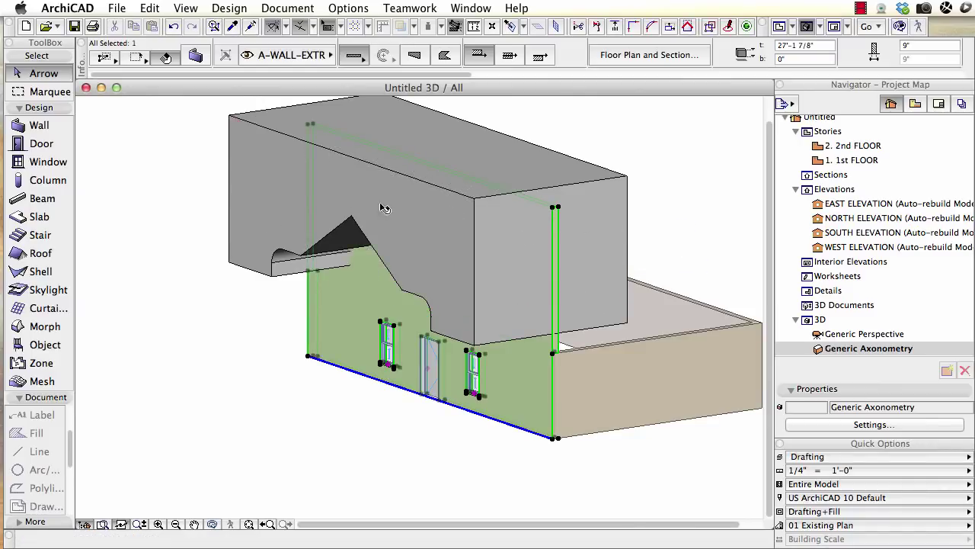
{"action": "left_click", "coordinate": [339, 404]}
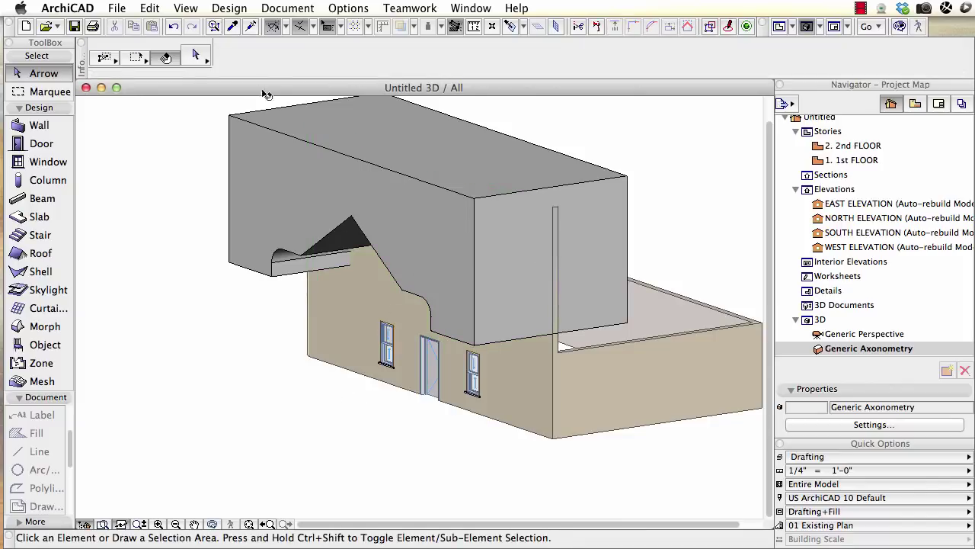
- Start a Solid Element Operation with the gable Morph as the operator and the heightened front wall as the target
{"action": "left_click", "coordinate": [217, 8]}
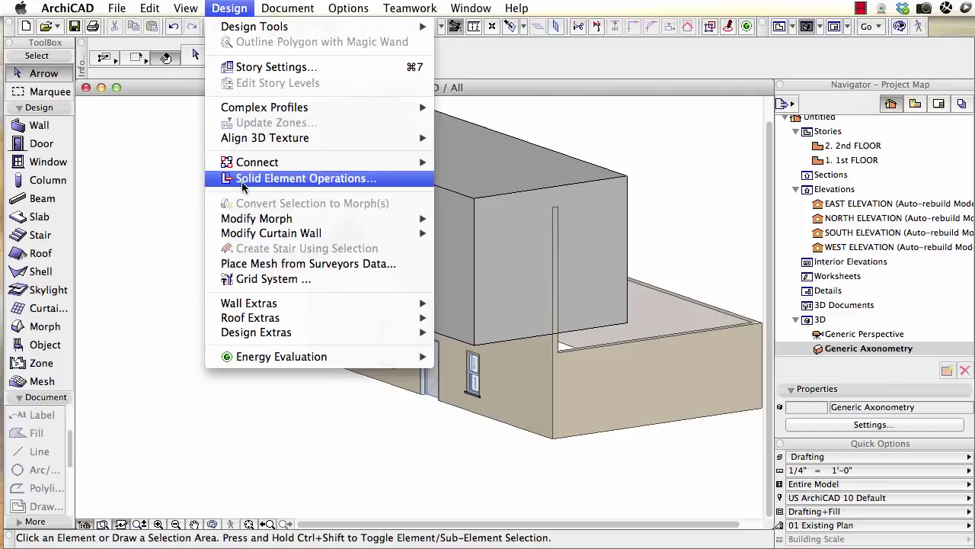
{"action": "left_click", "coordinate": [324, 179]}
{"action": "left_click", "coordinate": [490, 245]}
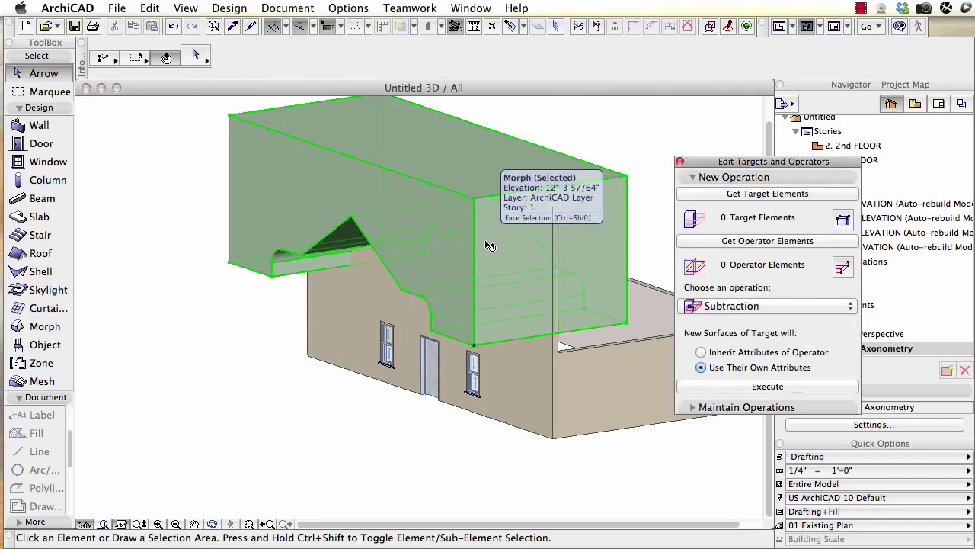
{"action": "left_click", "coordinate": [759, 241]}
{"action": "left_click", "coordinate": [380, 295]}
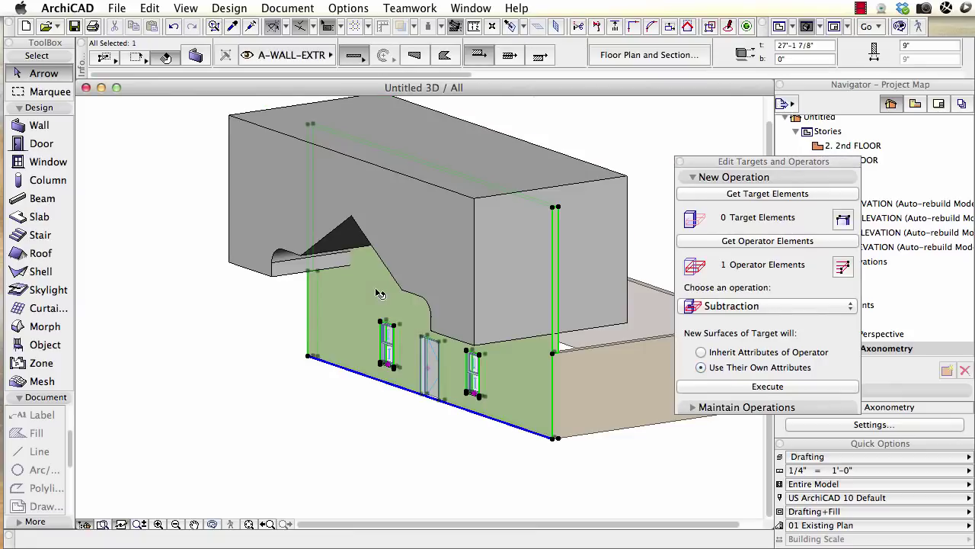
{"action": "left_click", "coordinate": [746, 196]}
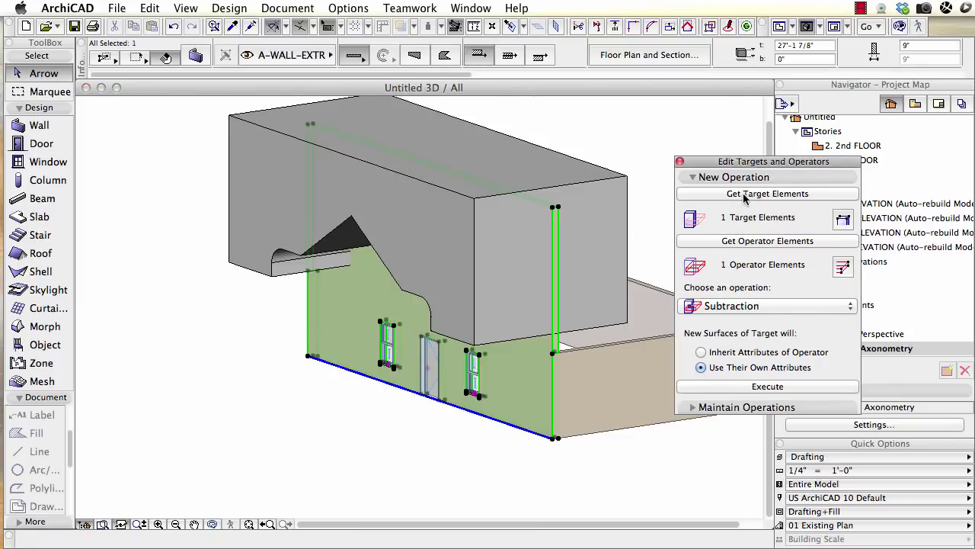
- Execute a Subtraction with upward extrusion on the front wall, and clear the selection
{"action": "left_click", "coordinate": [778, 307]}
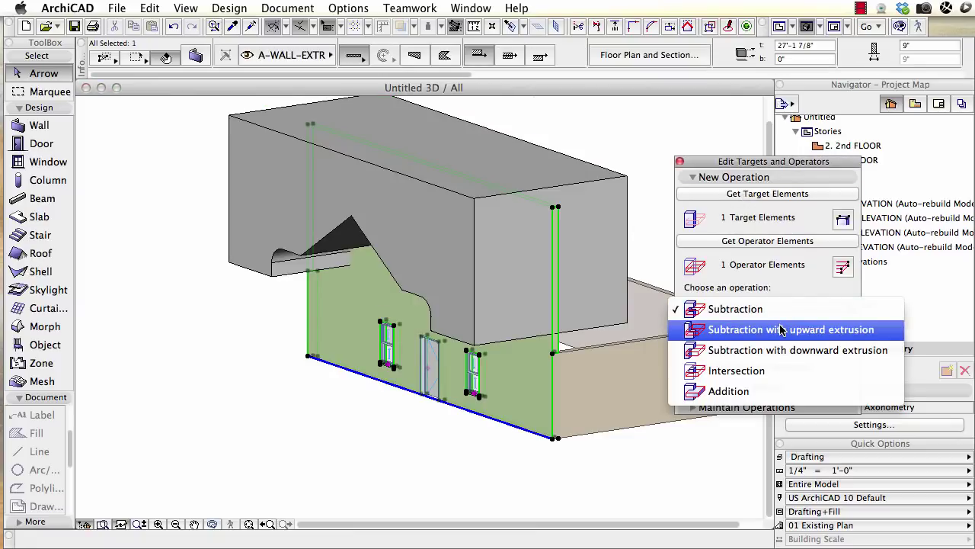
{"action": "left_click", "coordinate": [781, 329]}
{"action": "left_click", "coordinate": [774, 386]}
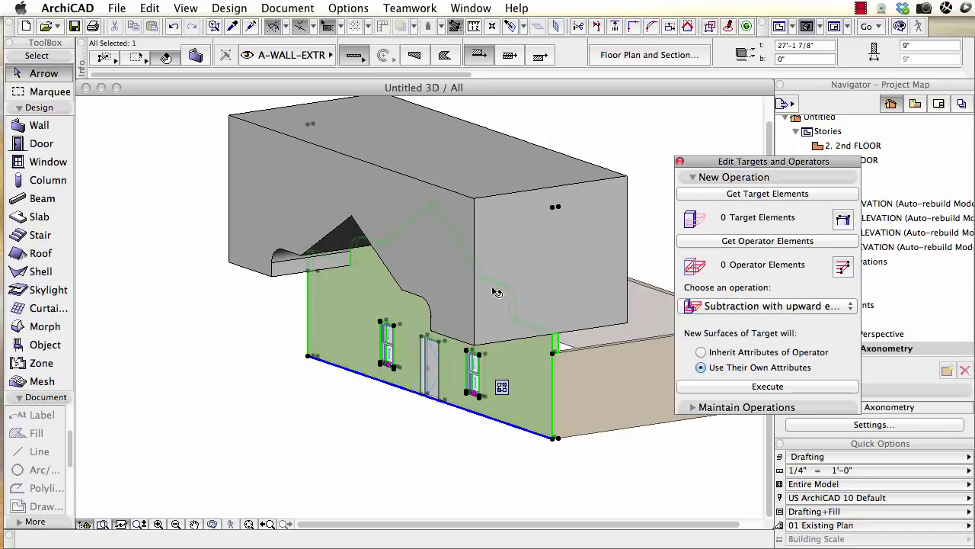
{"action": "left_click", "coordinate": [337, 386]}
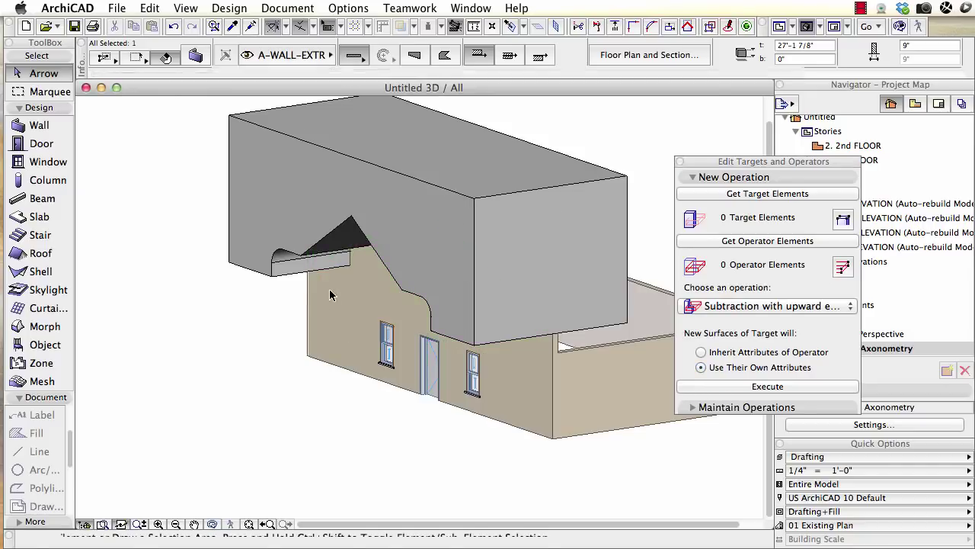
- Put the gable Morph on the A-NPLT-SEO layer and deselect it
{"action": "left_click", "coordinate": [350, 173]}
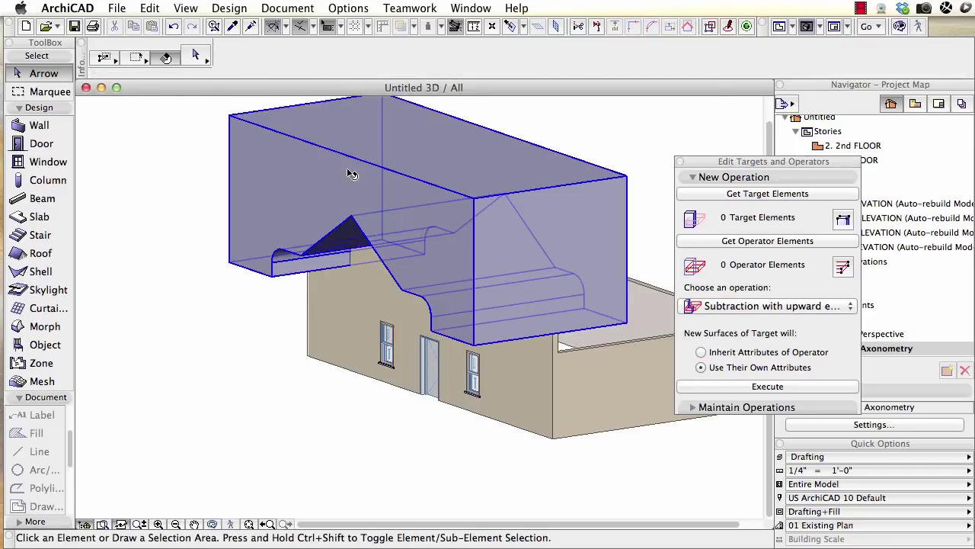
{"action": "left_click", "coordinate": [352, 174]}
{"action": "left_click", "coordinate": [306, 59]}
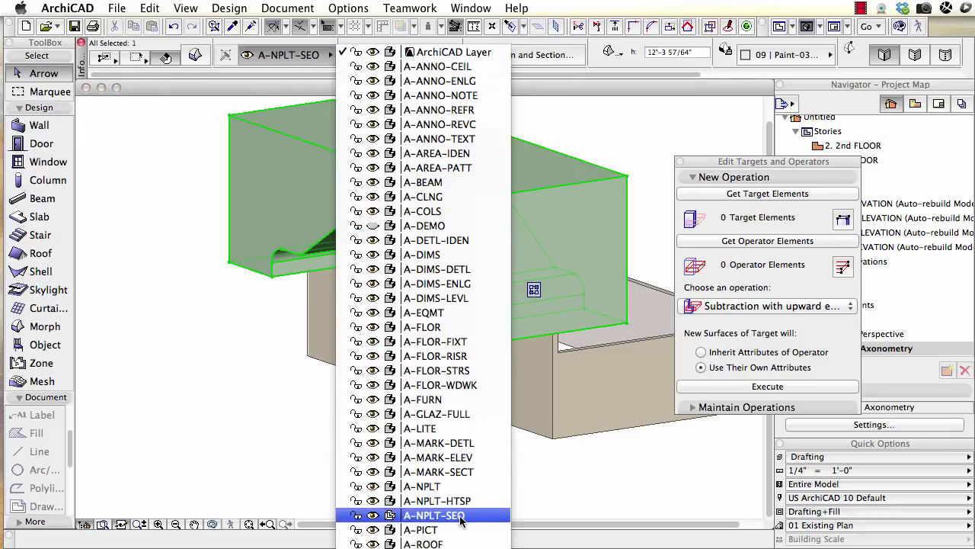
{"action": "left_click", "coordinate": [392, 519]}
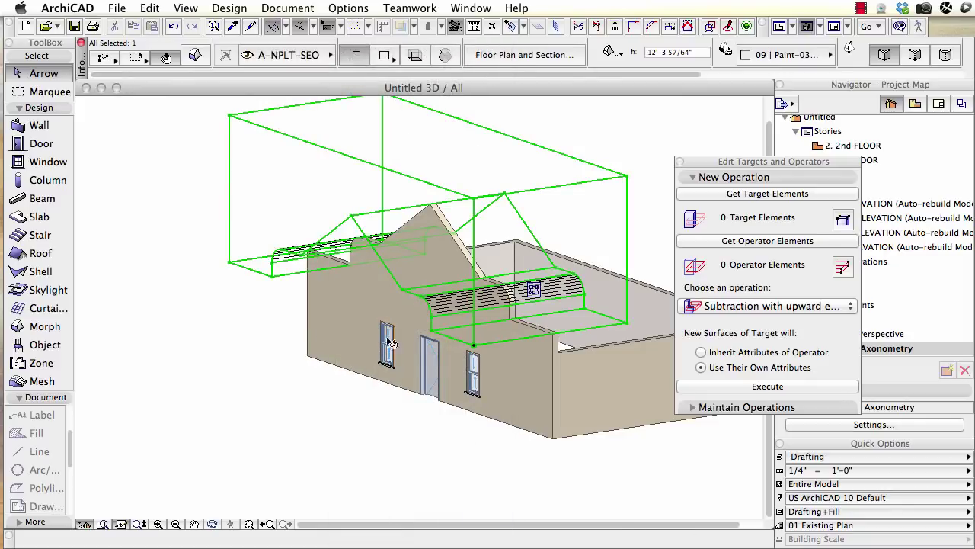
{"action": "left_click", "coordinate": [171, 204]}
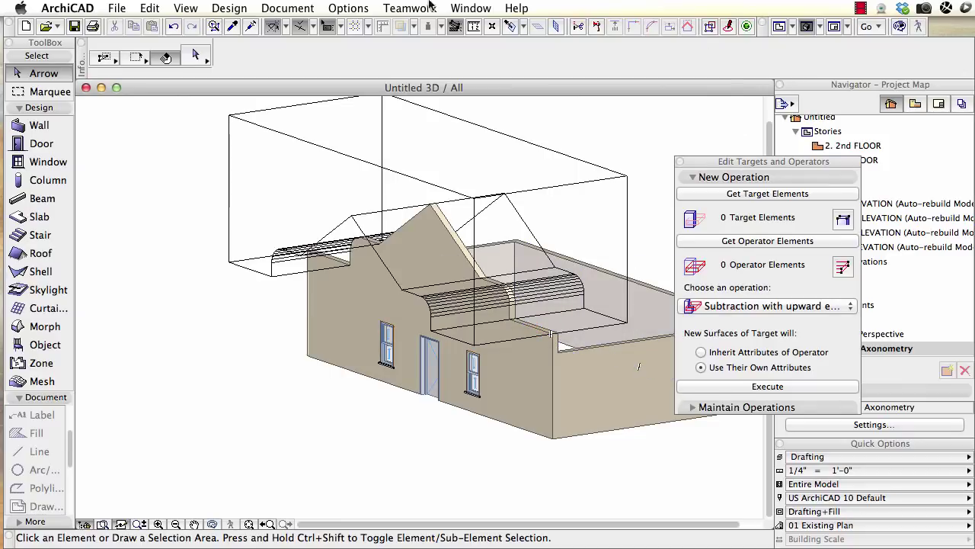
- In the South Elevation, move the gable Morph's front peak node straight down to lower the gable, and deselect the Morph
{"action": "left_click", "coordinate": [466, 8]}
{"action": "left_click", "coordinate": [501, 136]}
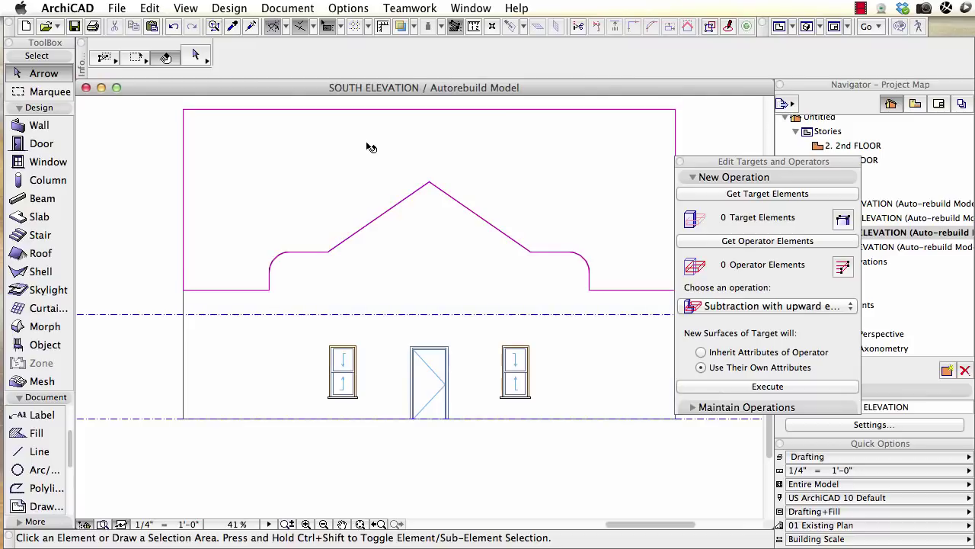
{"action": "left_click", "coordinate": [368, 147]}
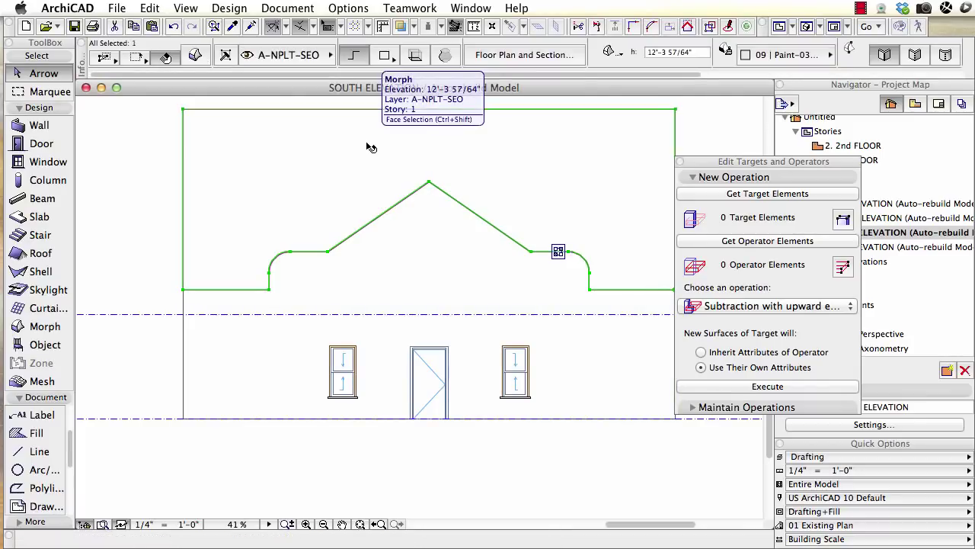
{"action": "left_click", "coordinate": [429, 183]}
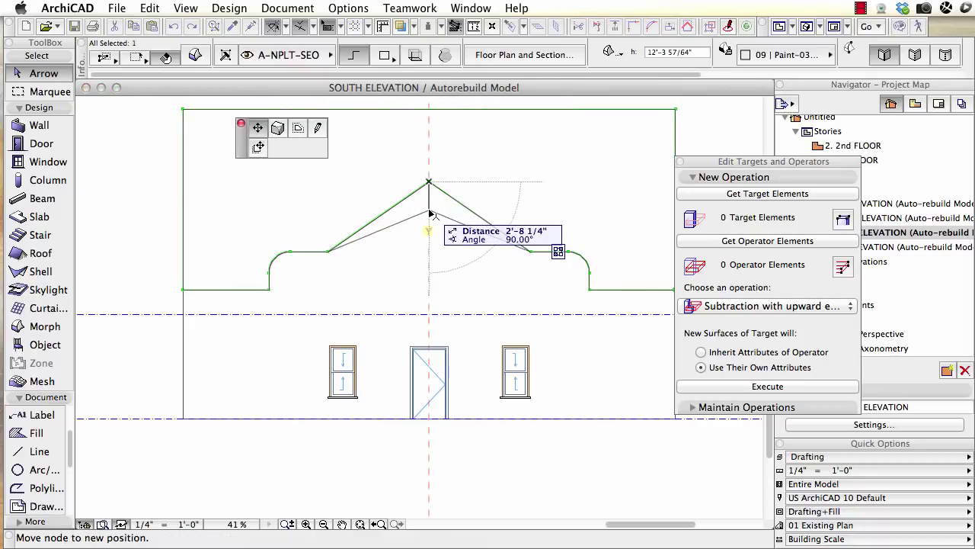
{"action": "left_click", "coordinate": [431, 212]}
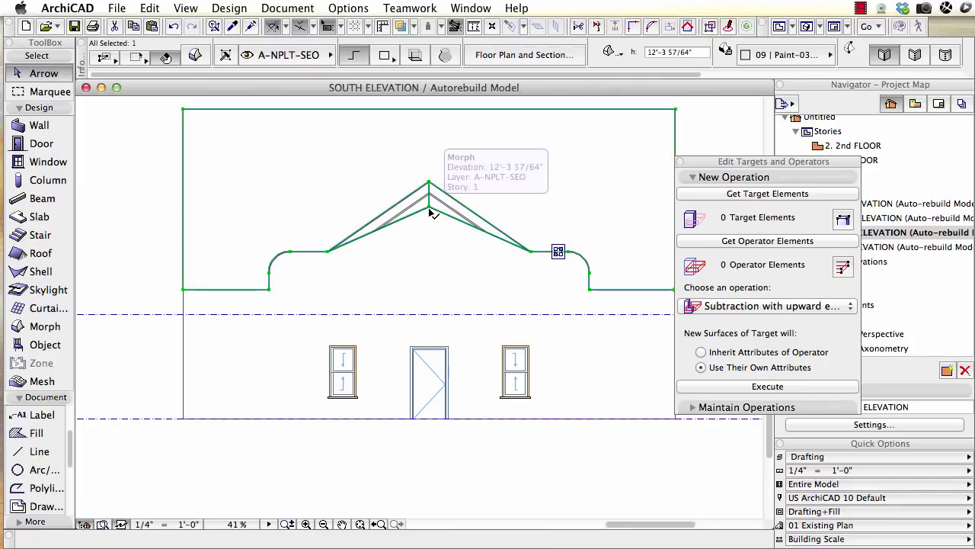
{"action": "left_click", "coordinate": [156, 176]}
- Check the Morph in 3D, and in the South Elevation move its remaining upper peak node down onto the lowered one
{"action": "key", "text": "F3"}
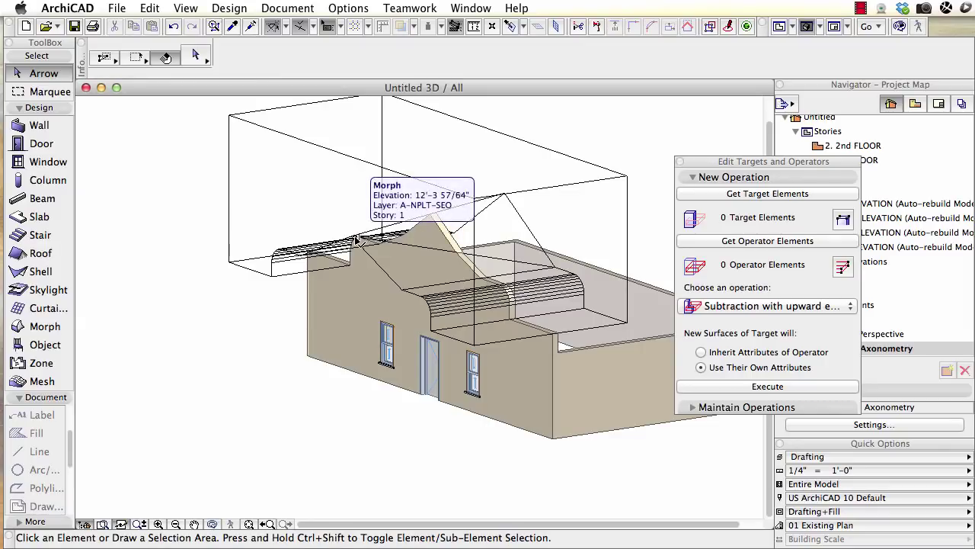
{"action": "key", "text": "F2"}
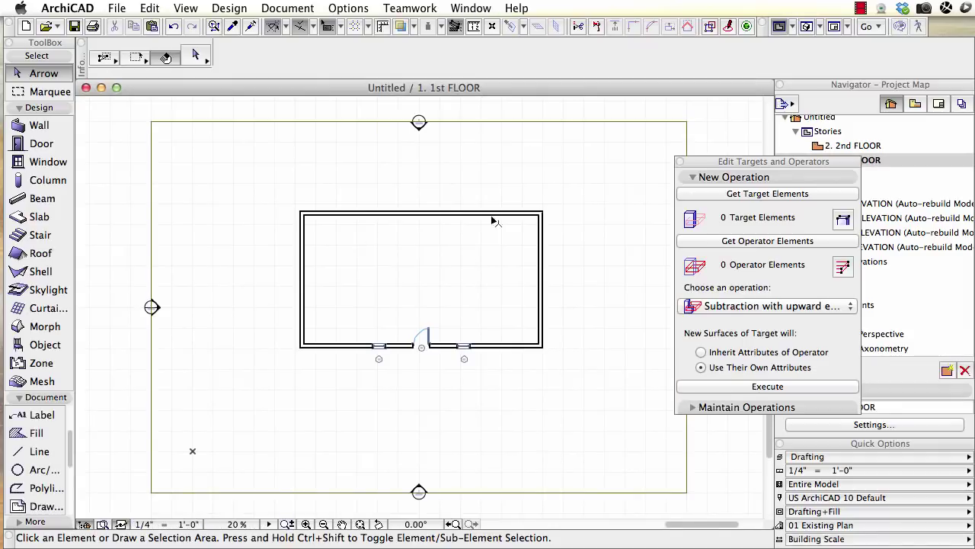
{"action": "left_click", "coordinate": [471, 8]}
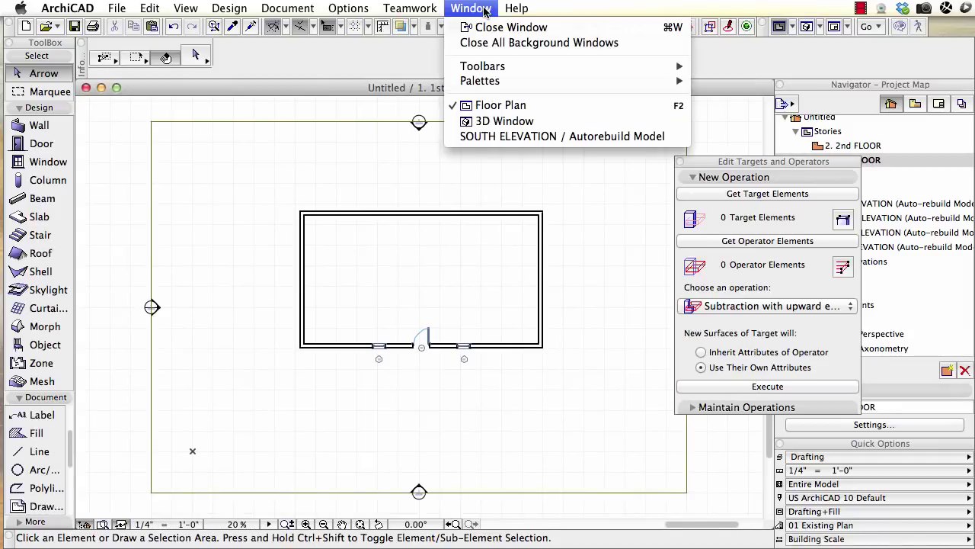
{"action": "left_click", "coordinate": [513, 134]}
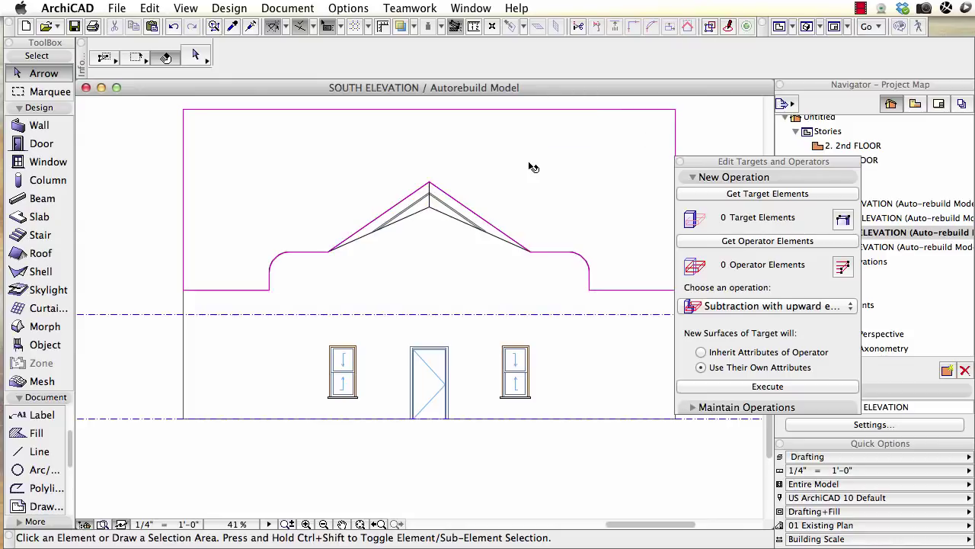
{"action": "left_click", "coordinate": [449, 180]}
{"action": "left_click", "coordinate": [429, 183]}
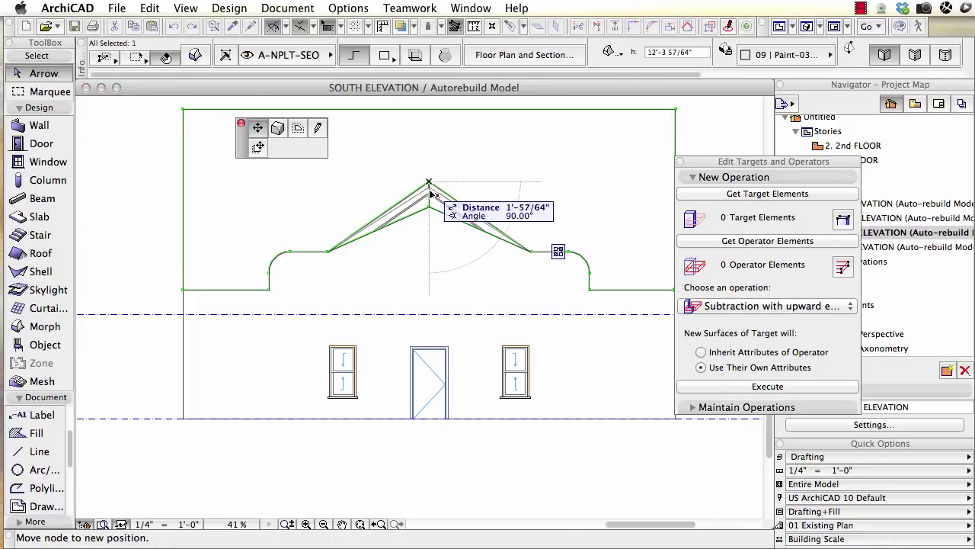
{"action": "left_click", "coordinate": [429, 206]}
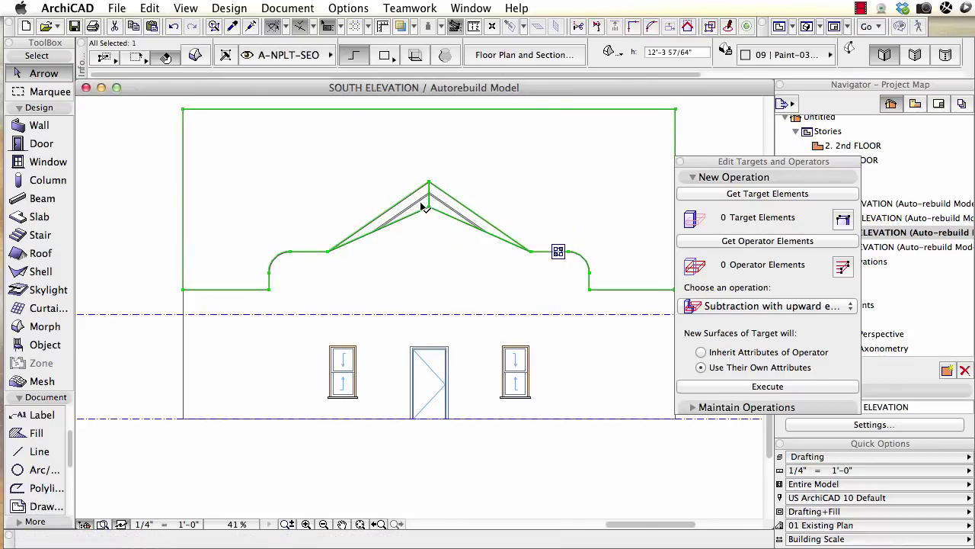
{"action": "left_click", "coordinate": [93, 188]}
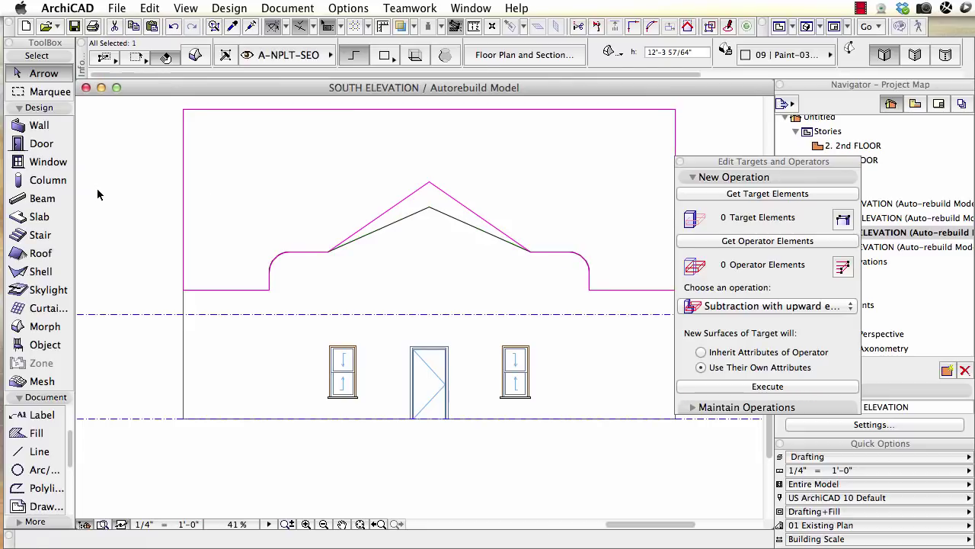
- Delete the magenta gable polyline on the A-NPLT layer, and select and deselect the Morph to check its outline
{"action": "left_click", "coordinate": [430, 185]}
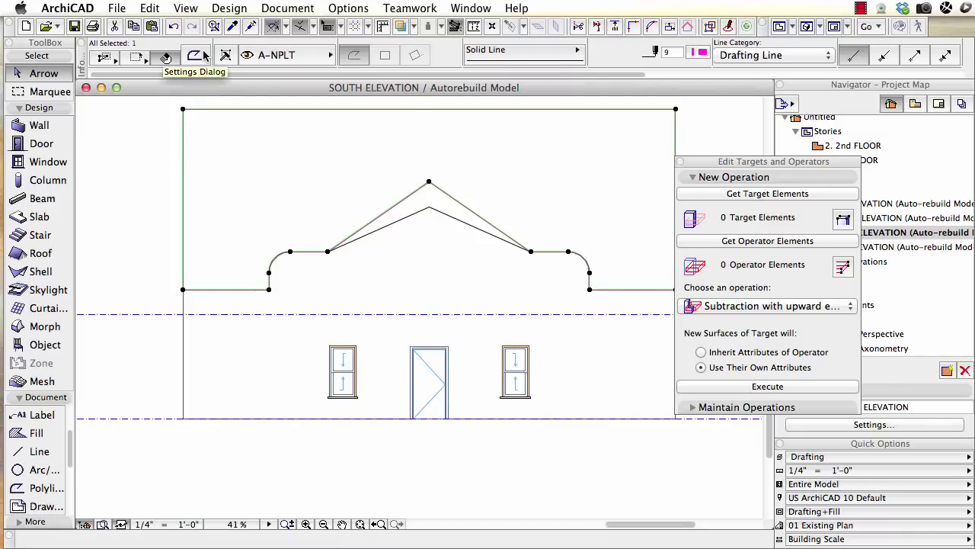
{"action": "key", "text": "Delete"}
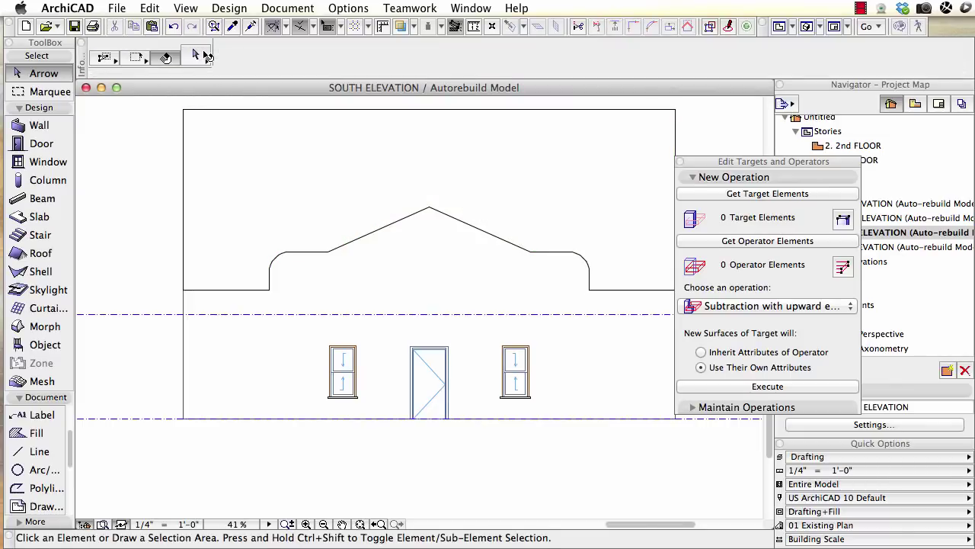
{"action": "left_click", "coordinate": [431, 262]}
{"action": "left_click", "coordinate": [200, 188]}
{"action": "left_click", "coordinate": [269, 184]}
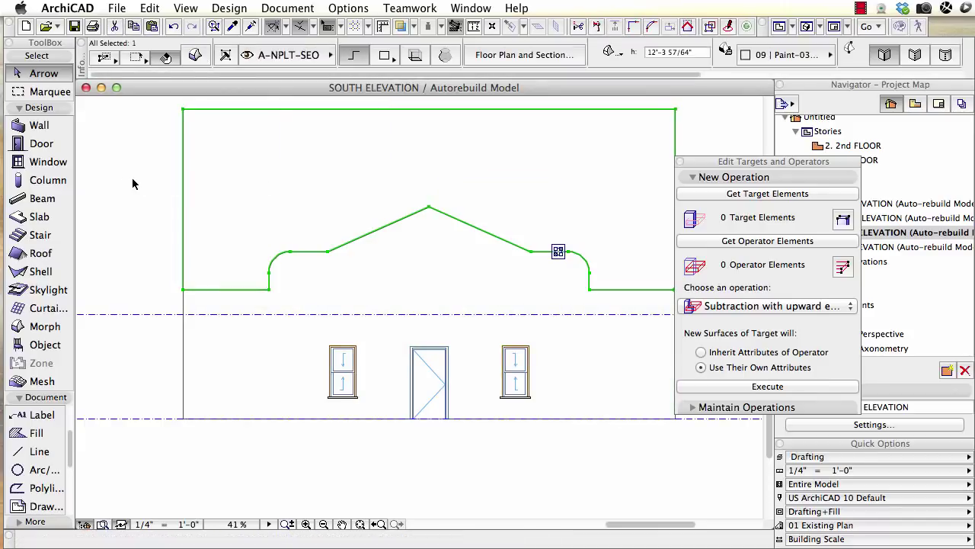
{"action": "left_click", "coordinate": [133, 180]}
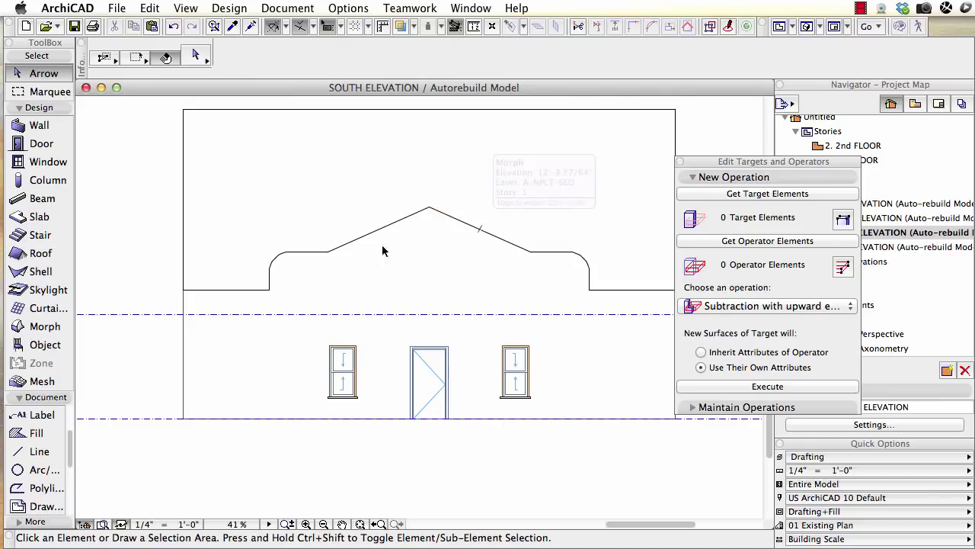
{"action": "left_click", "coordinate": [421, 236]}
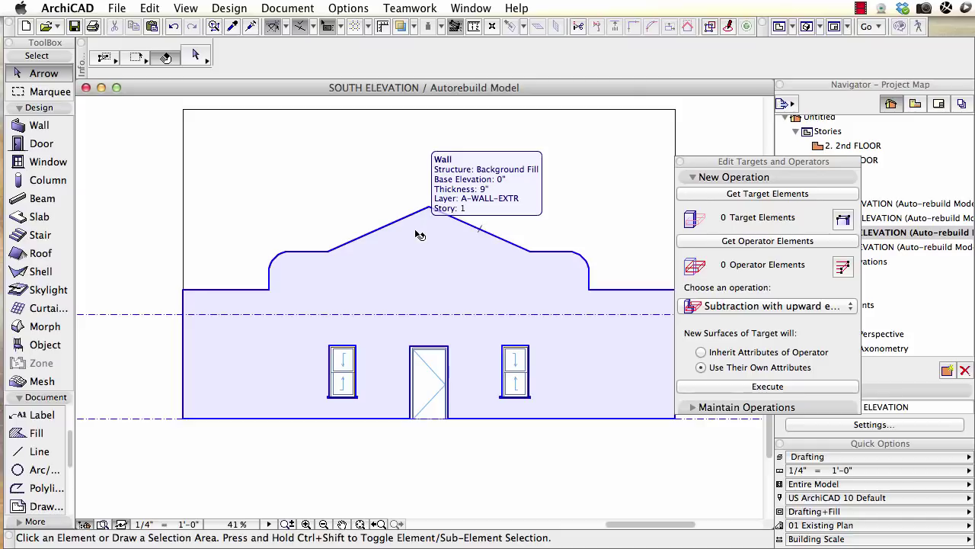
- In the 3D view, select the wireframe Morph to check its layer, and deselect it
{"action": "key", "text": "F3"}
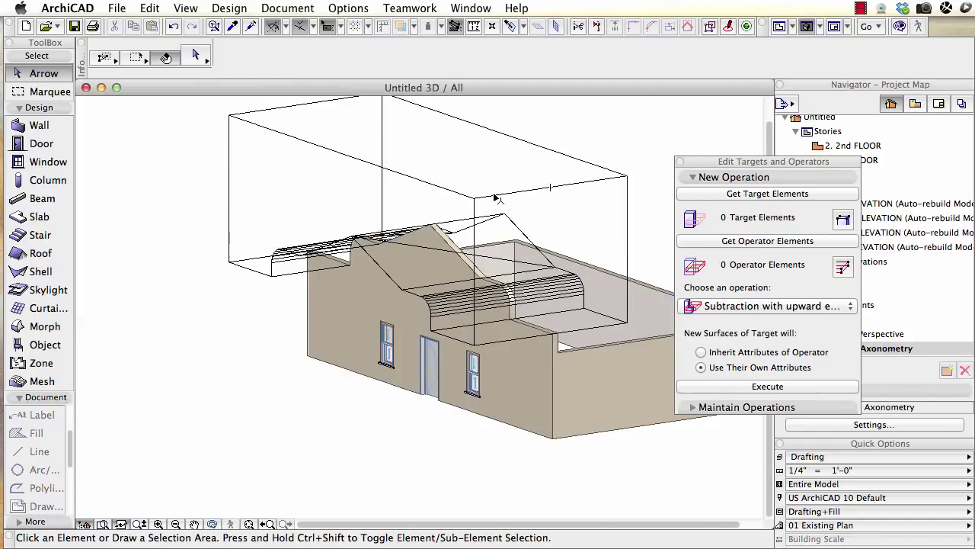
{"action": "left_click", "coordinate": [460, 197]}
{"action": "left_click", "coordinate": [233, 119]}
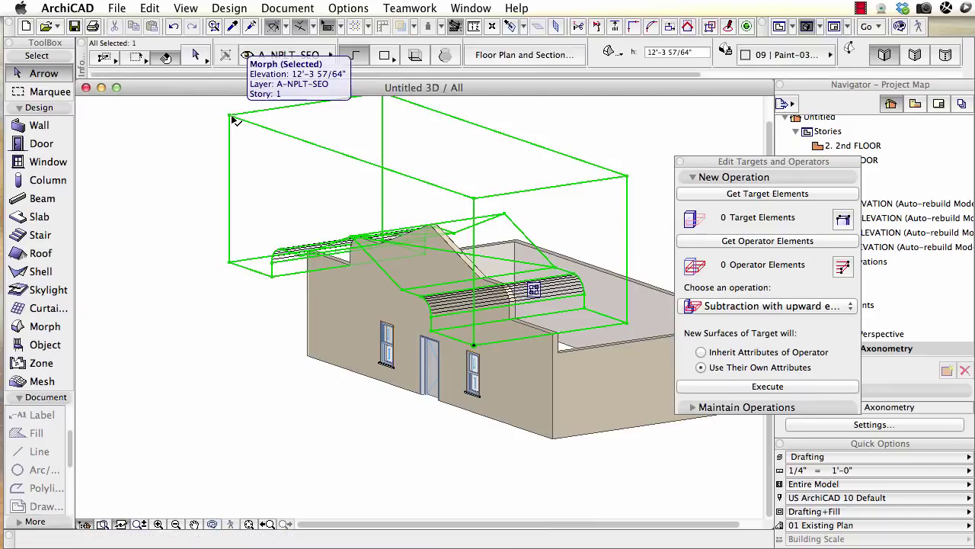
{"action": "left_click", "coordinate": [213, 121]}
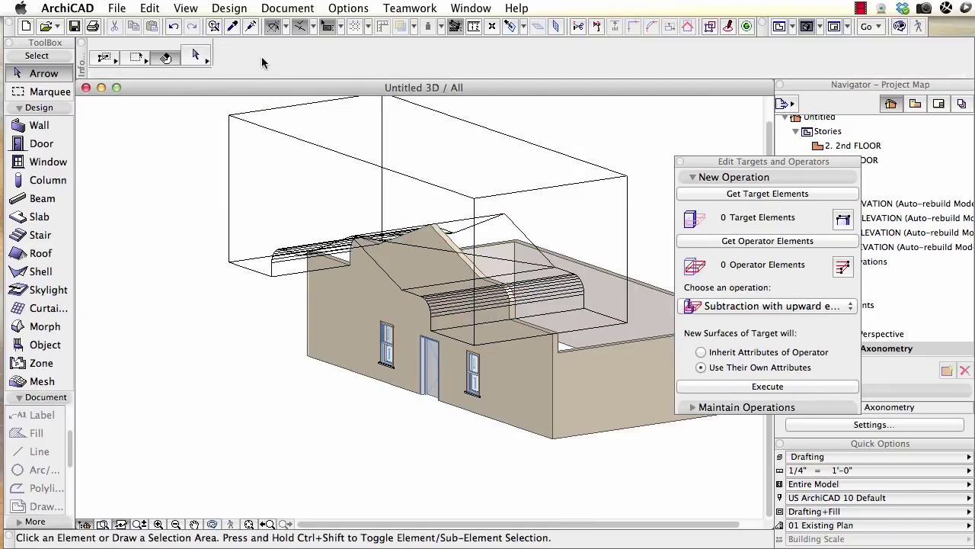
- Switch the A-NPLT-SEO layer from wireframe to solid display in the layer settings, and select the gable Morph
{"action": "key", "text": "super+l"}
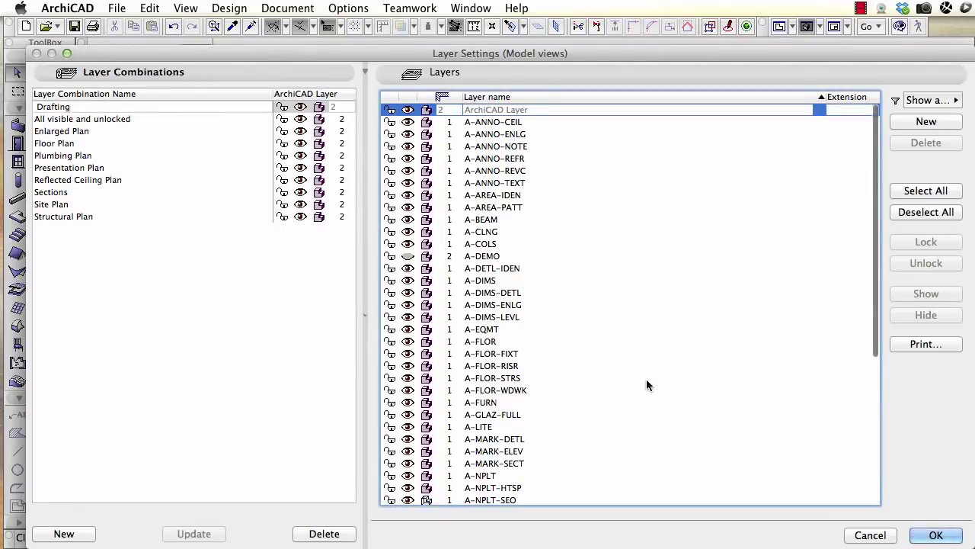
{"action": "scroll", "coordinate": [640, 381], "scroll_direction": "down", "scroll_amount": 3}
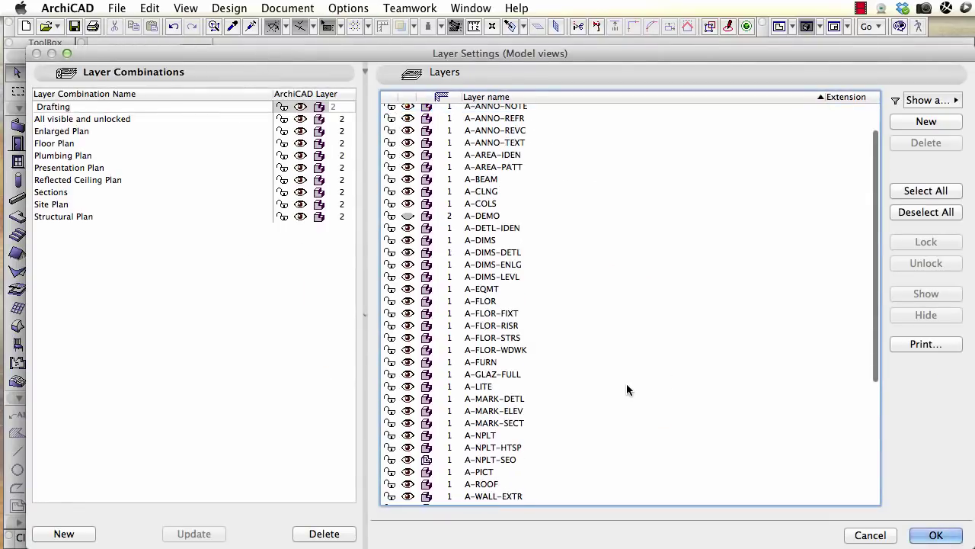
{"action": "left_click", "coordinate": [421, 460]}
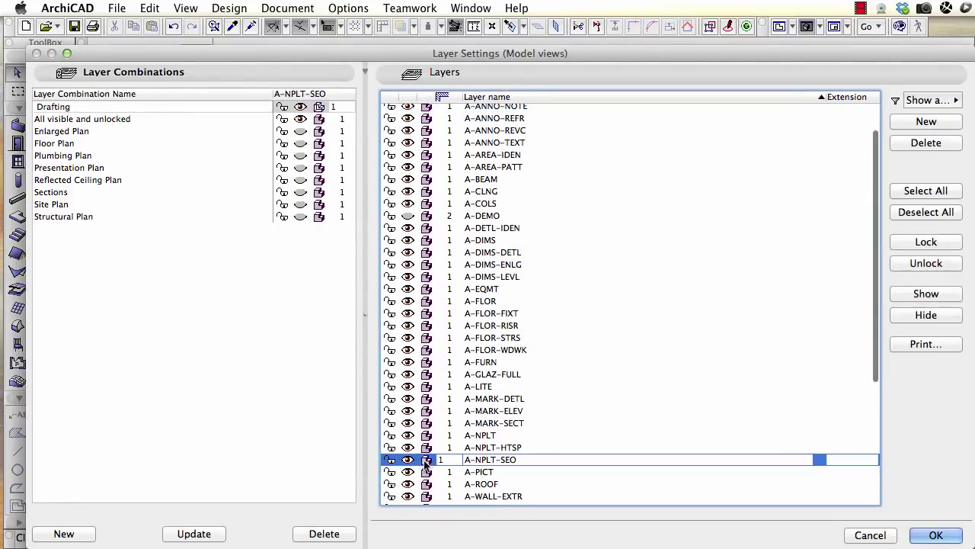
{"action": "left_click", "coordinate": [932, 533]}
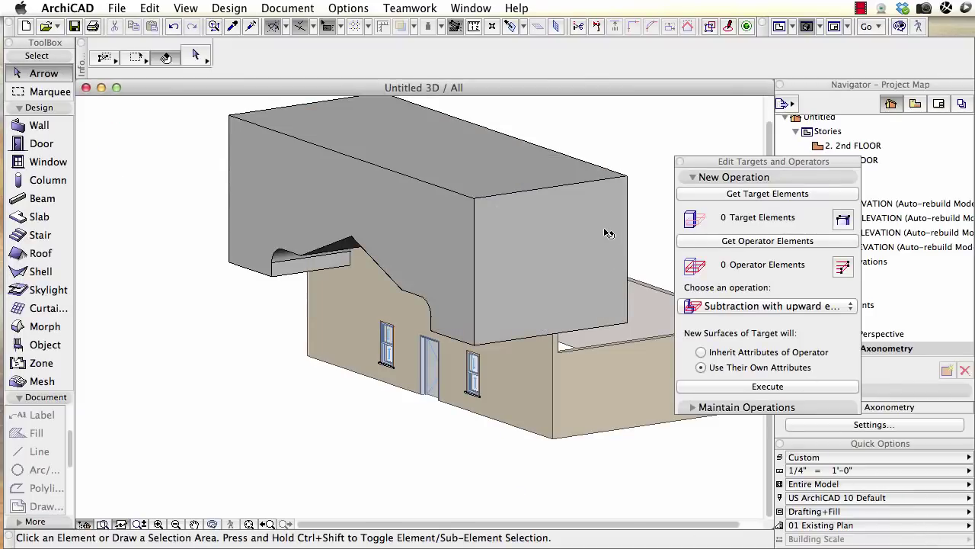
{"action": "left_click", "coordinate": [311, 181]}
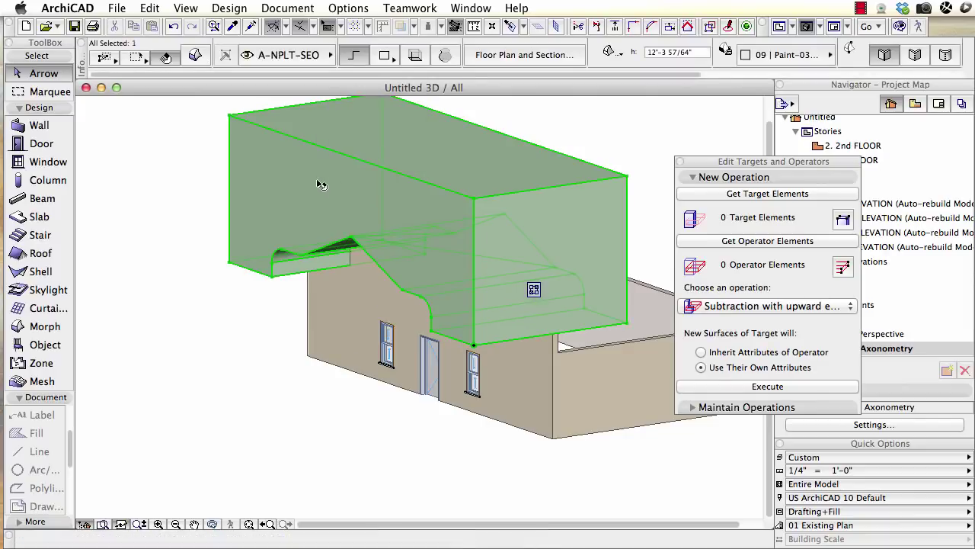
- Show only the selected gable Morph in 3D, and deselect it
{"action": "right_click", "coordinate": [119, 116]}
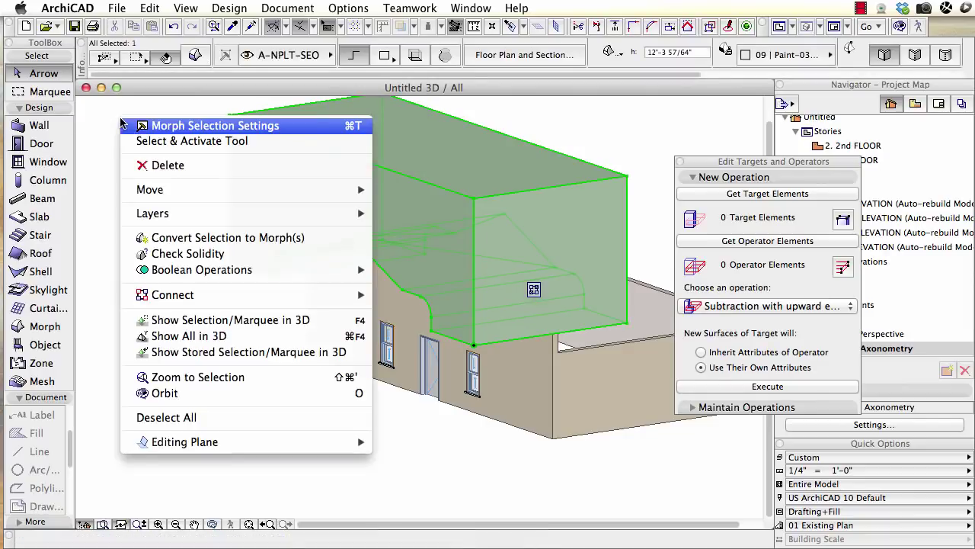
{"action": "left_click", "coordinate": [229, 320]}
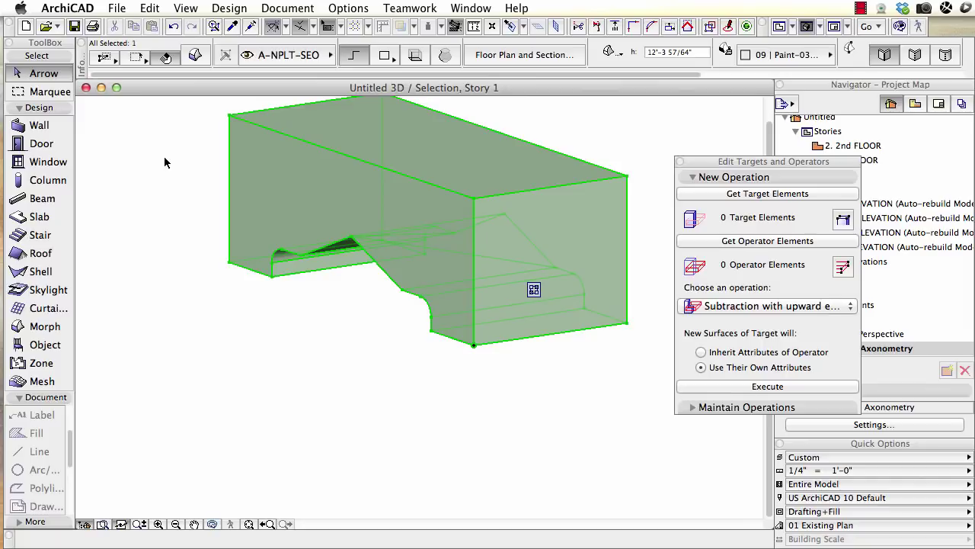
{"action": "left_click", "coordinate": [178, 158]}
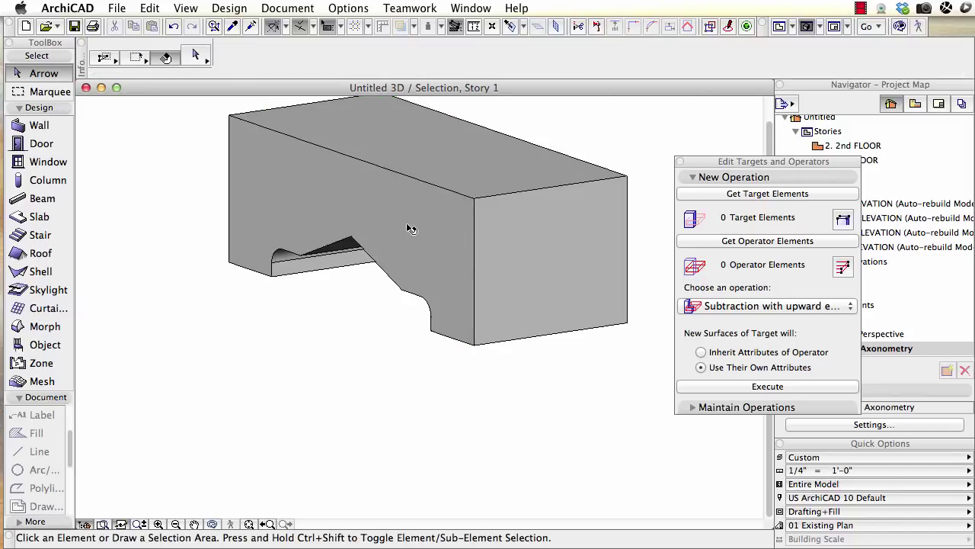
- Select only the Morph's top face as a sub-element, set its surface to 09 | Paint-09 Red, and deselect it
{"action": "mouse_move", "coordinate": [410, 229]}
{"action": "left_click", "coordinate": [196, 56]}
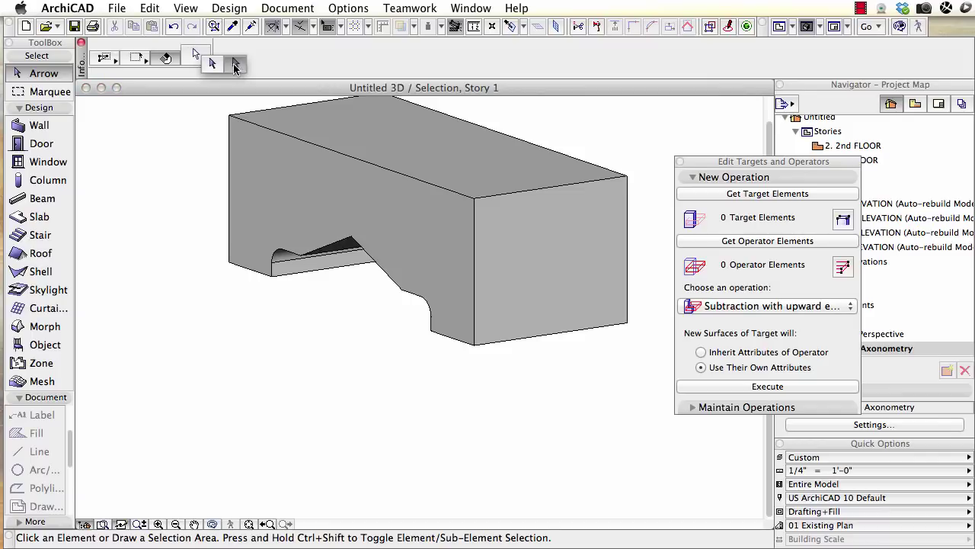
{"action": "left_click", "coordinate": [237, 67]}
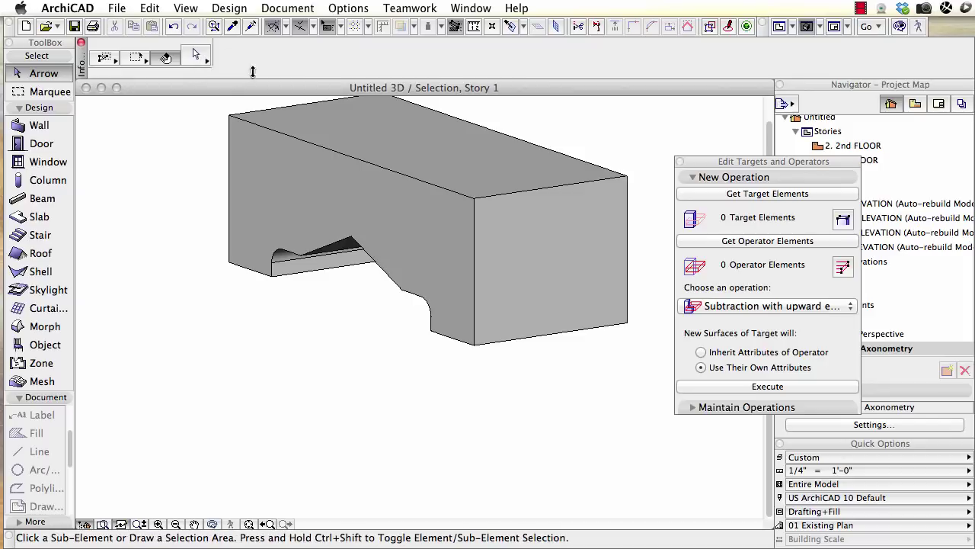
{"action": "left_click", "coordinate": [461, 156]}
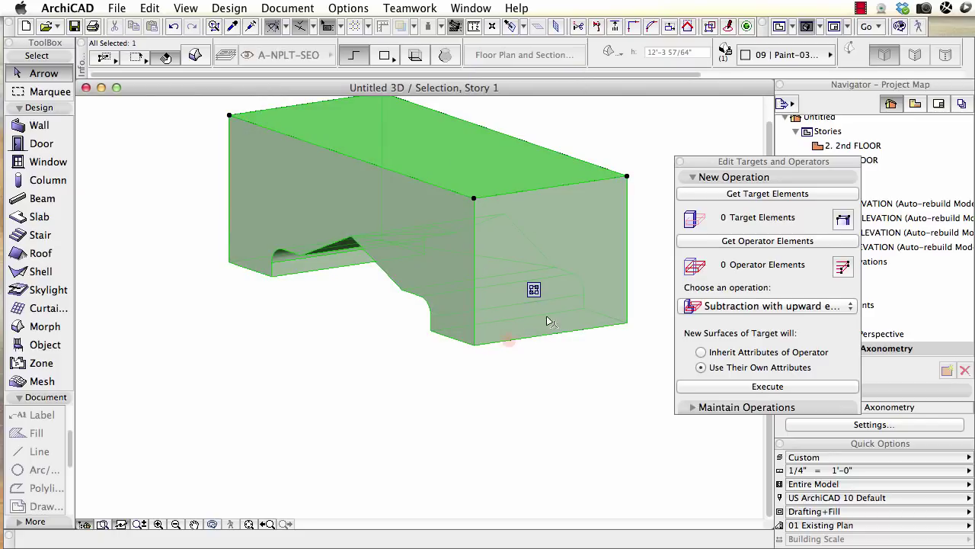
{"action": "left_click_drag", "start_coordinate": [684, 78], "coordinate": [800, 76]}
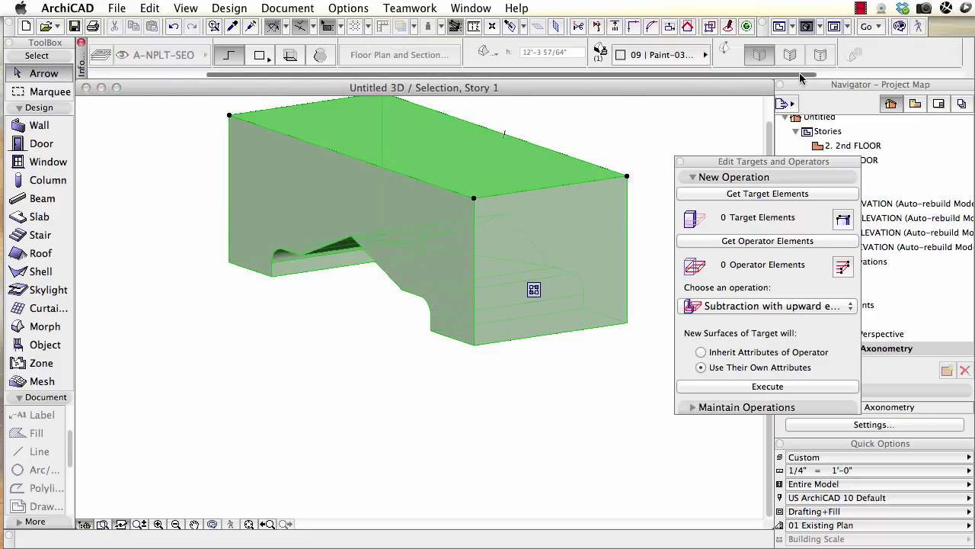
{"action": "left_click", "coordinate": [671, 55]}
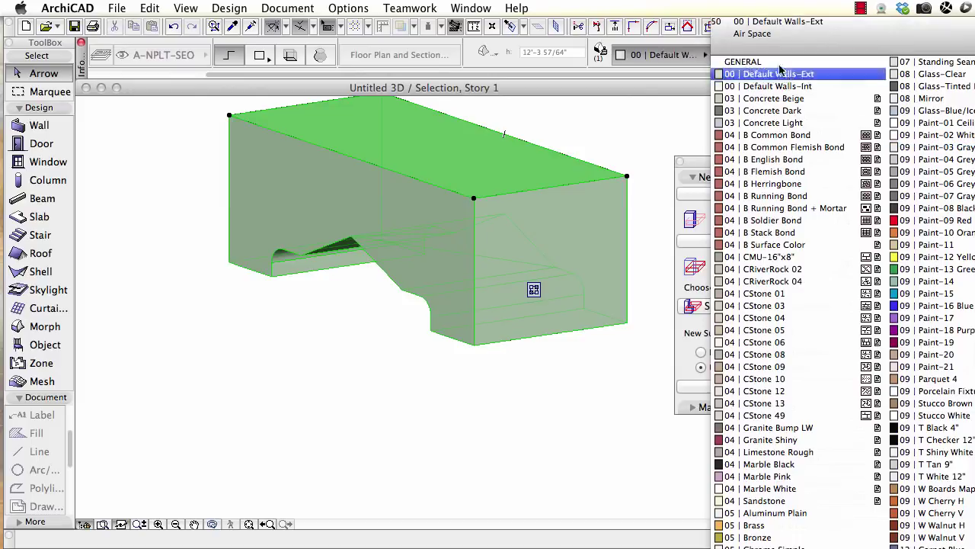
{"action": "left_click", "coordinate": [931, 220]}
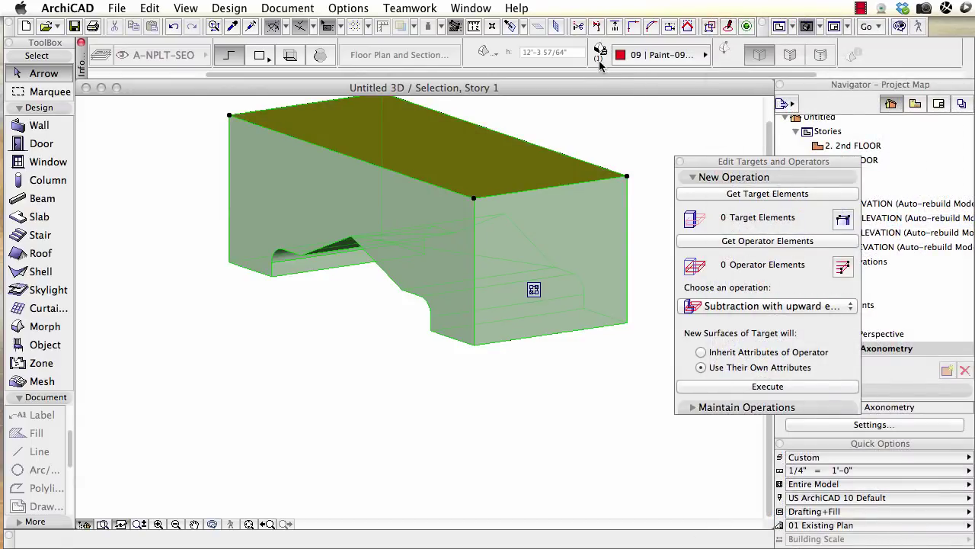
{"action": "left_click", "coordinate": [637, 143]}
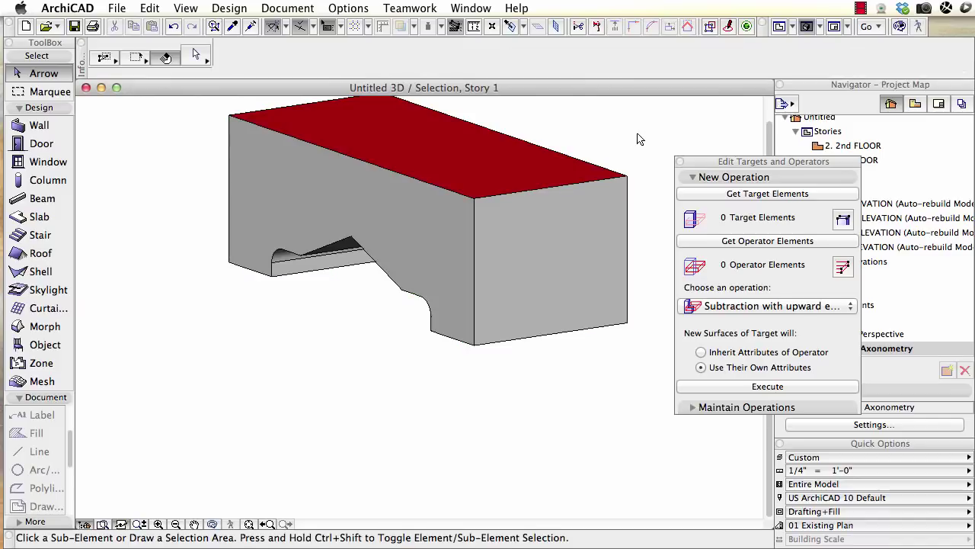
- Try deleting the Morph's near vertical corner edge as a sub-element, and undo the deletion
{"action": "left_click", "coordinate": [475, 276]}
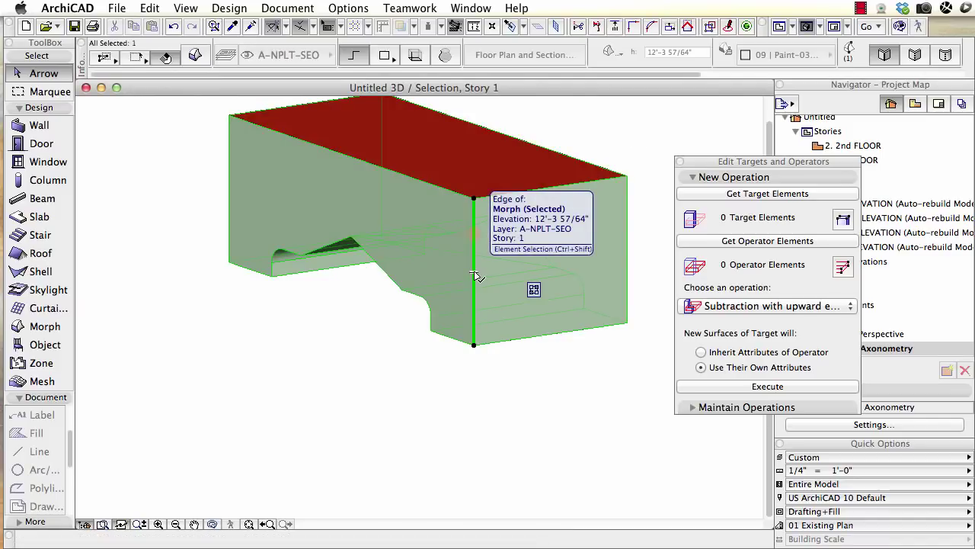
{"action": "left_click", "coordinate": [474, 233]}
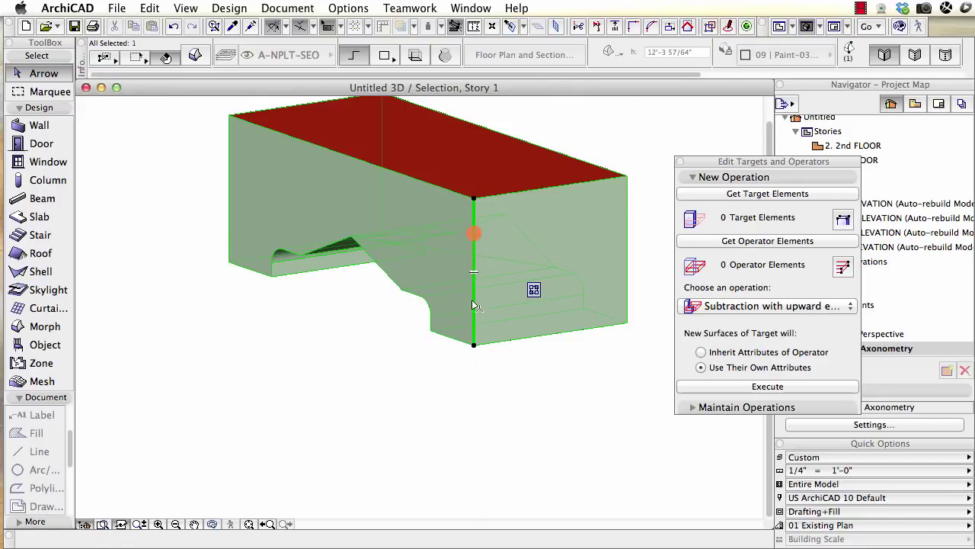
{"action": "key", "text": "Escape"}
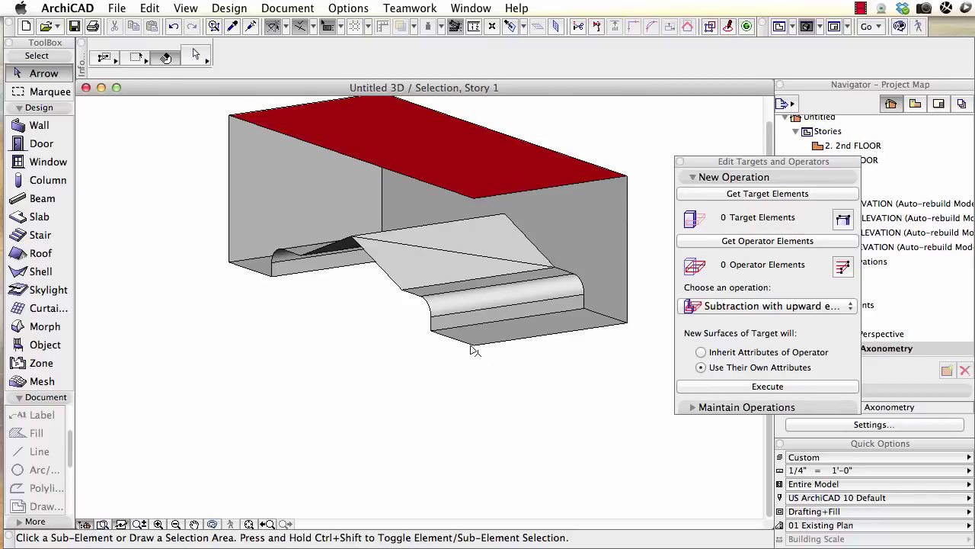
{"action": "left_click", "coordinate": [173, 27]}
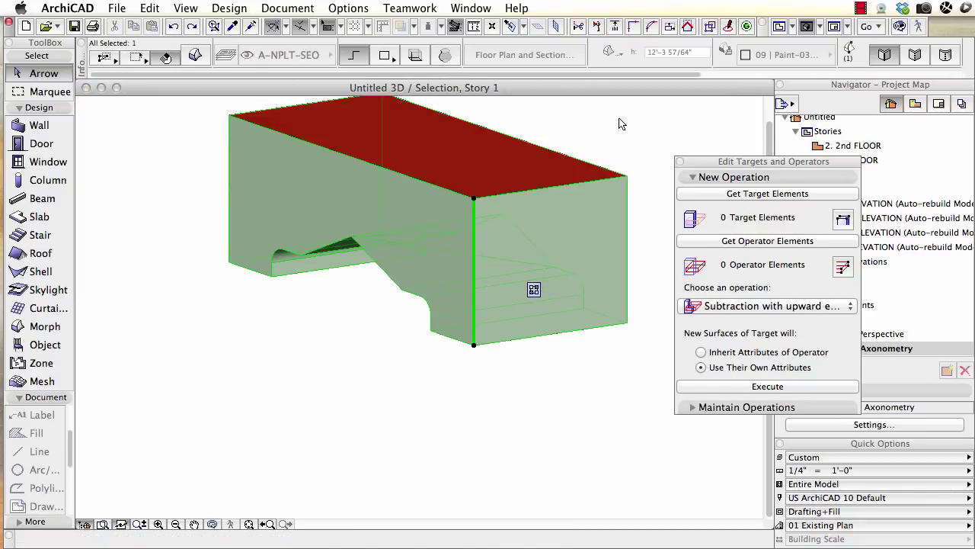
{"action": "left_click", "coordinate": [621, 124]}
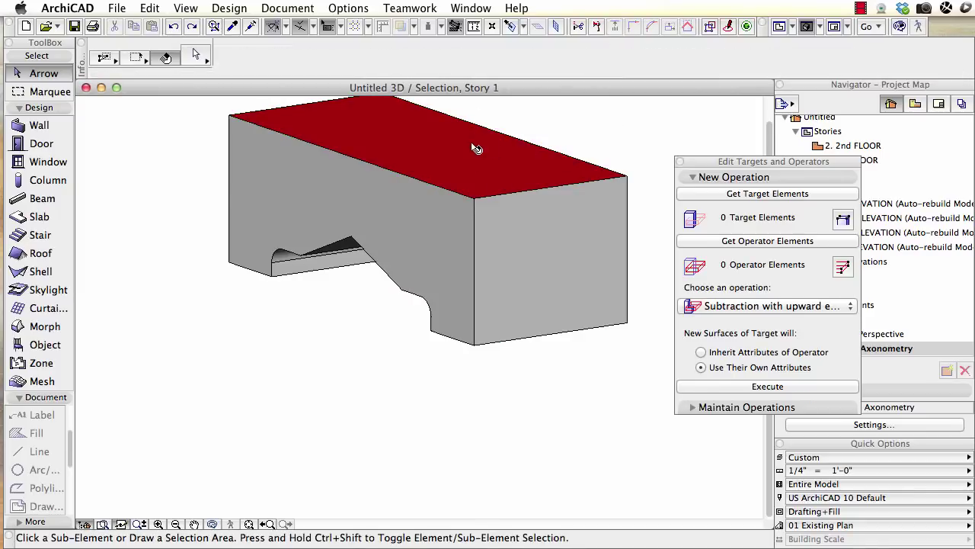
- Set the 3D projection to Top Model View and rotate the camera to face the Morph's long front side squarely
{"action": "left_click", "coordinate": [557, 263]}
{"action": "key", "text": "Escape"}
{"action": "left_click", "coordinate": [102, 524]}
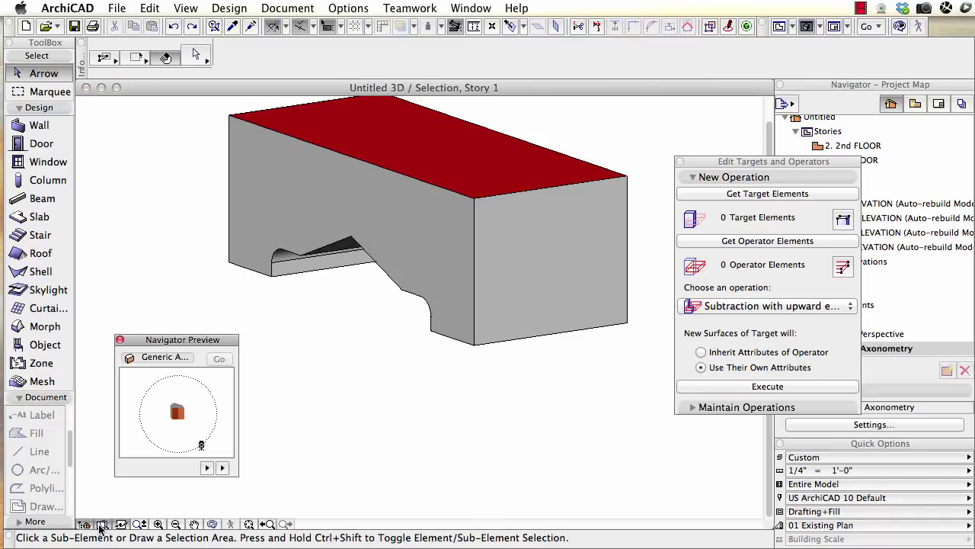
{"action": "left_click", "coordinate": [204, 448]}
{"action": "left_click", "coordinate": [245, 480]}
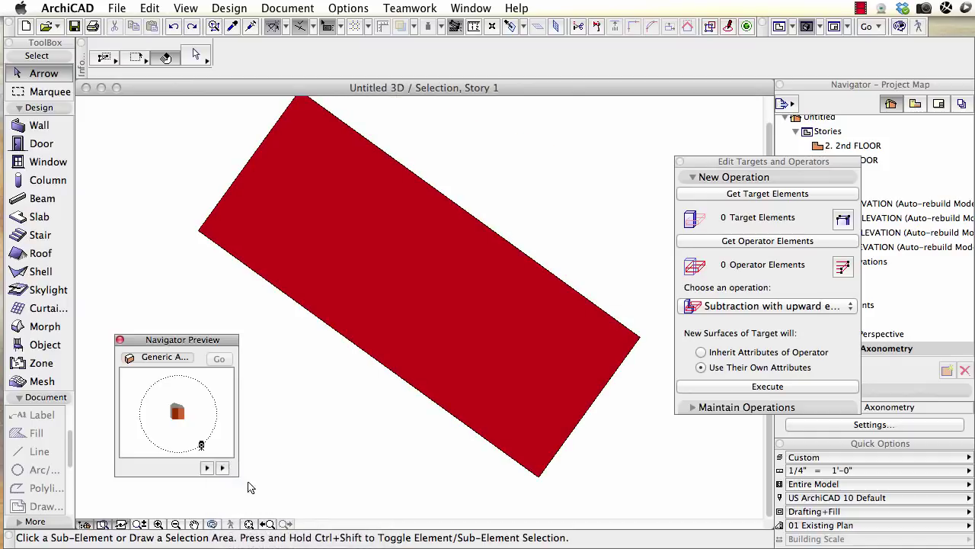
{"action": "left_click_drag", "start_coordinate": [202, 448], "coordinate": [179, 454]}
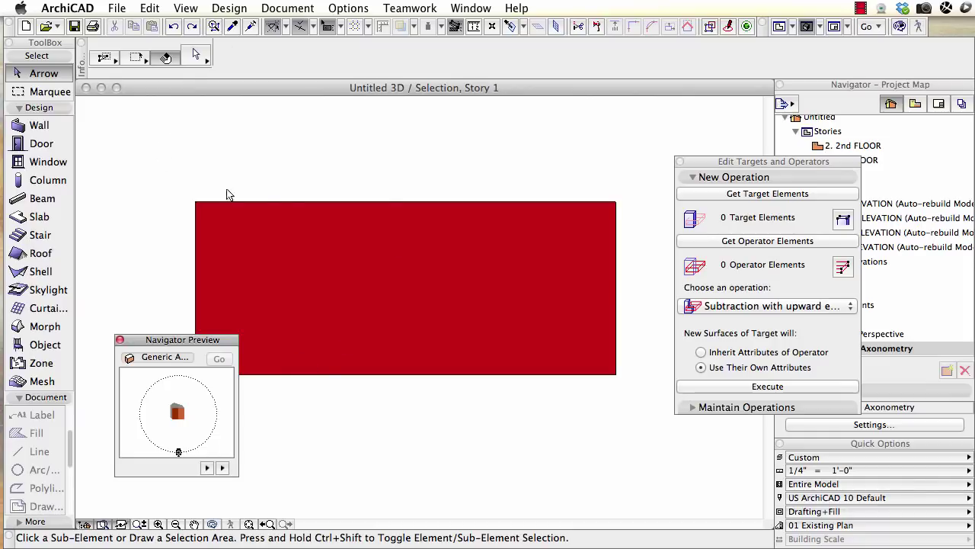
- Select all the Morph's sub-elements except its front face with a selection rectangle over its rear half, and delete them
{"action": "left_click", "coordinate": [192, 61]}
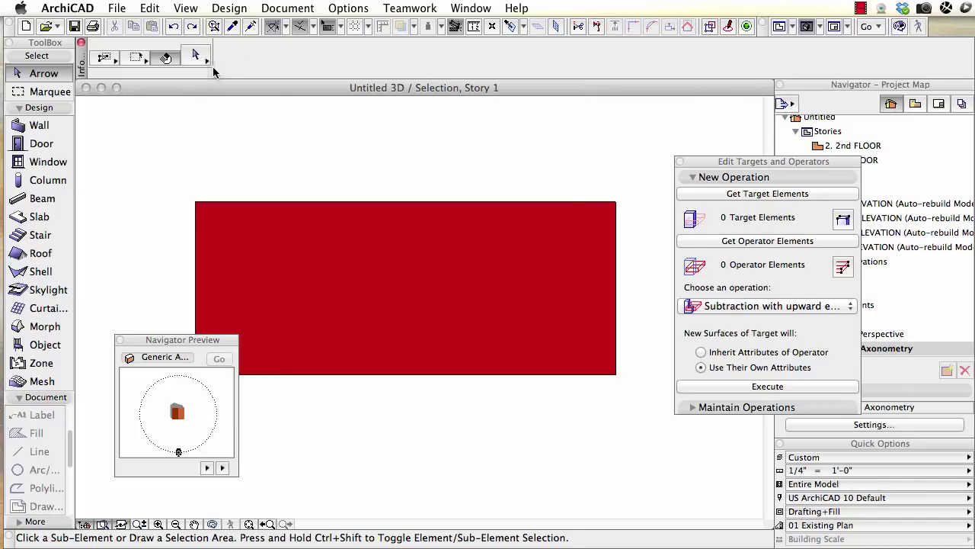
{"action": "left_click", "coordinate": [200, 62]}
{"action": "left_click", "coordinate": [198, 58]}
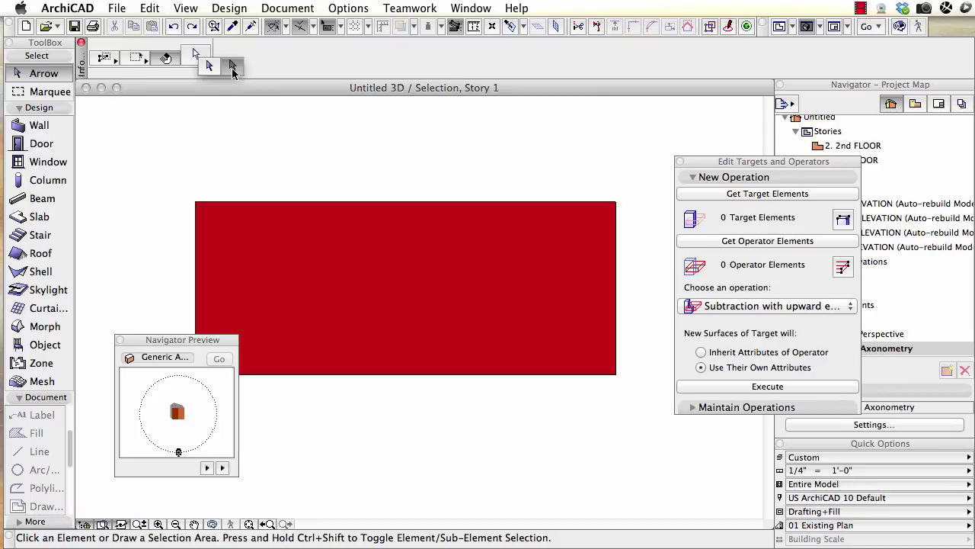
{"action": "left_click", "coordinate": [228, 68]}
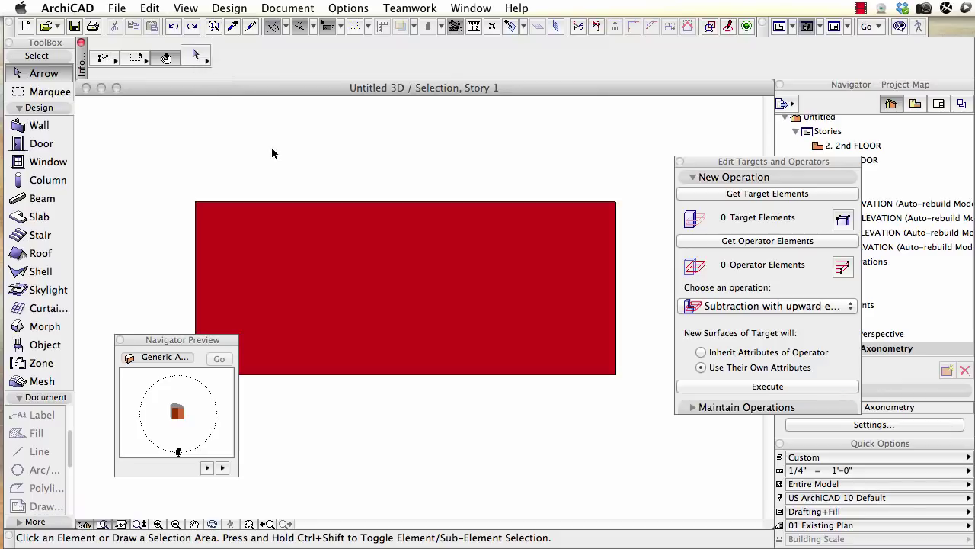
{"action": "key", "text": "ctrl+shift"}
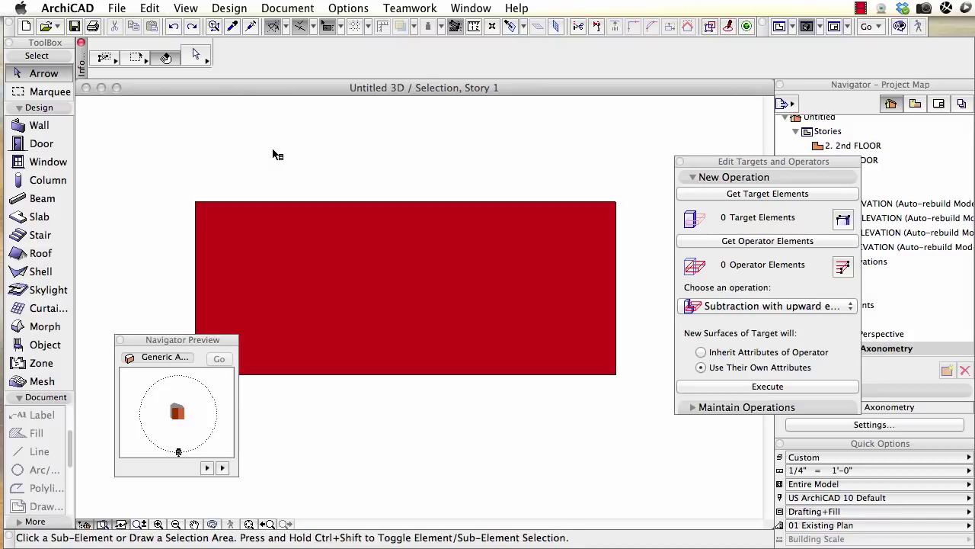
{"action": "key", "text": "ctrl+shift"}
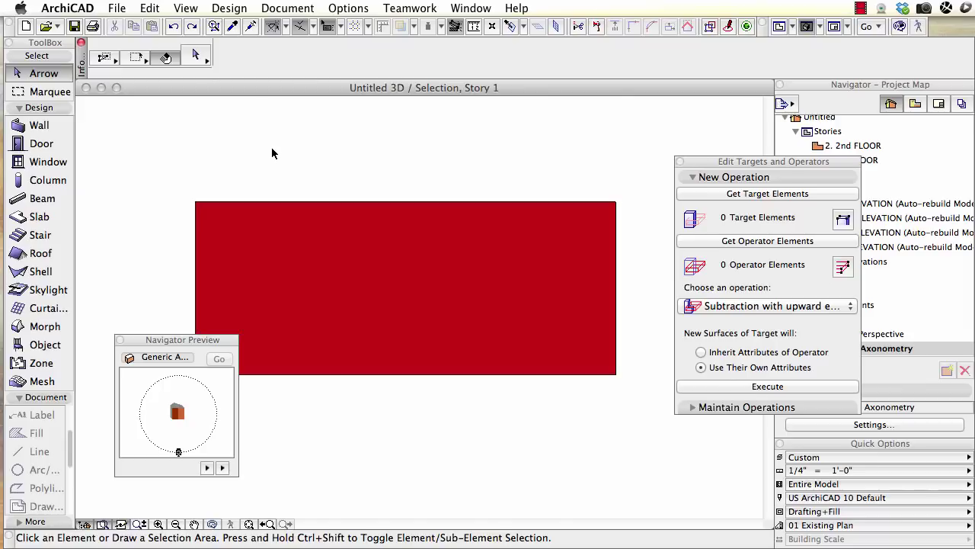
{"action": "key", "text": "ctrl+shift"}
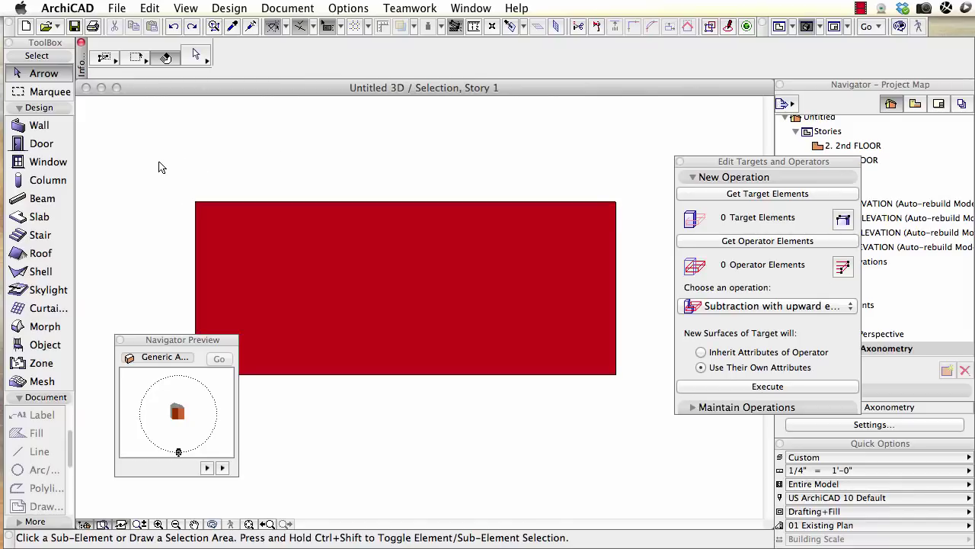
{"action": "left_click_drag", "start_coordinate": [158, 162], "coordinate": [643, 284]}
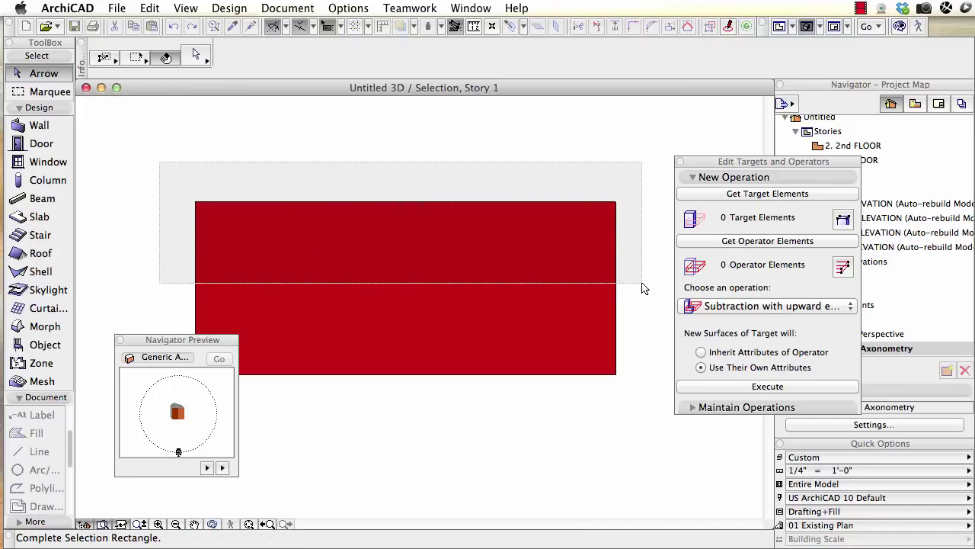
{"action": "left_click", "coordinate": [642, 284]}
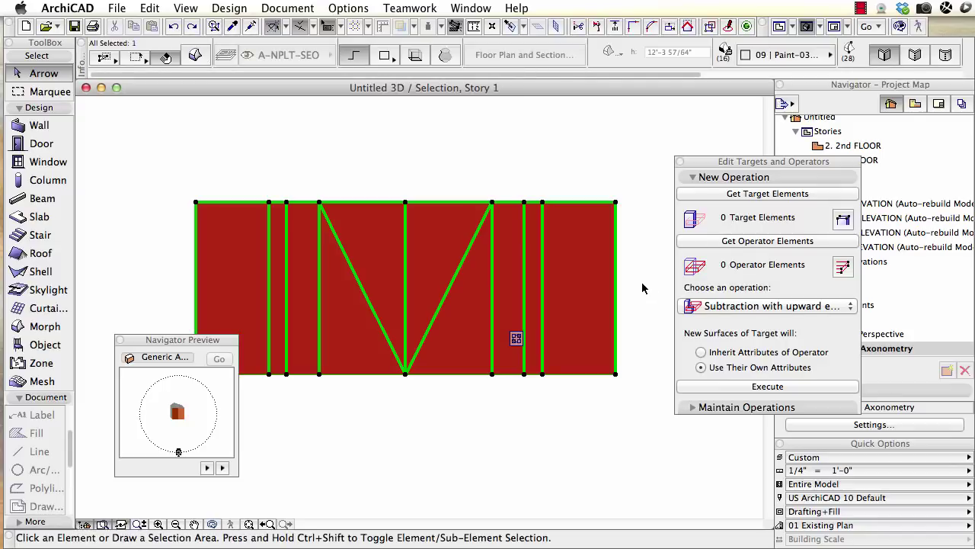
{"action": "key", "text": "Delete"}
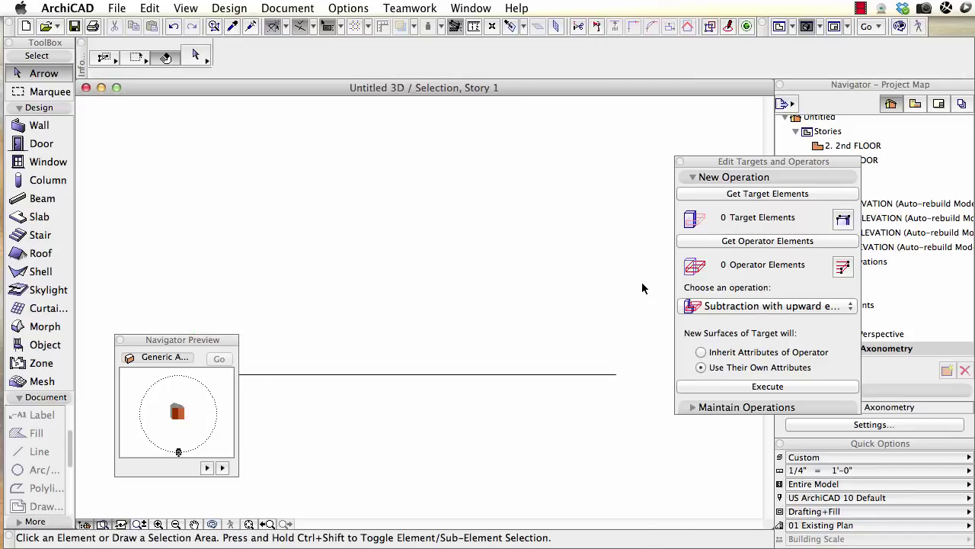
- Show the remaining front face in the Isometric Axonometric Model View, and move the Edit Targets and Operators palette aside
{"action": "left_click", "coordinate": [206, 467]}
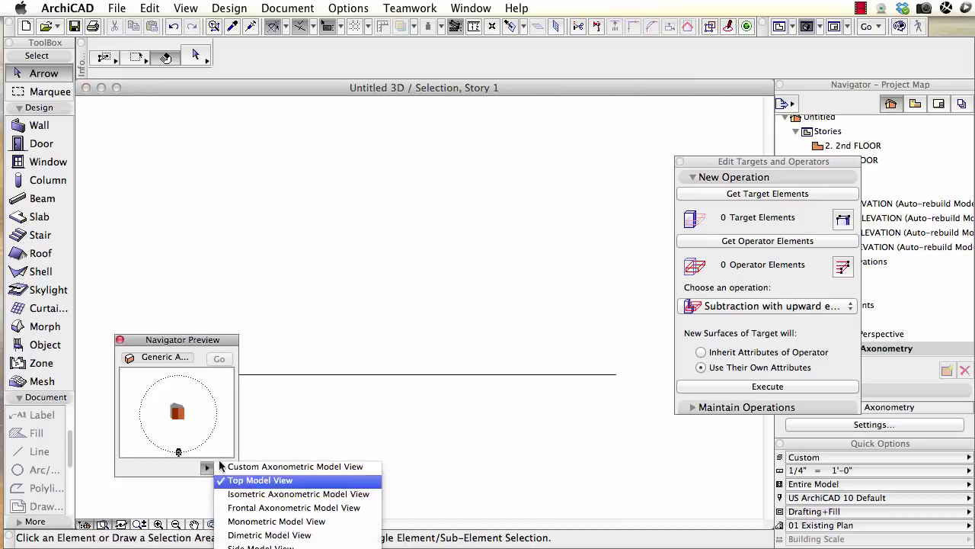
{"action": "left_click", "coordinate": [243, 494]}
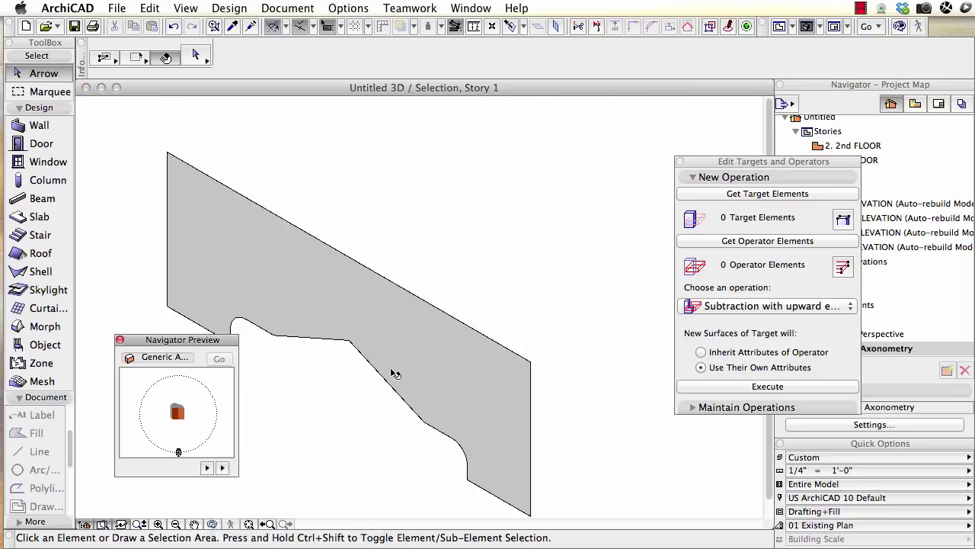
{"action": "left_click", "coordinate": [840, 165]}
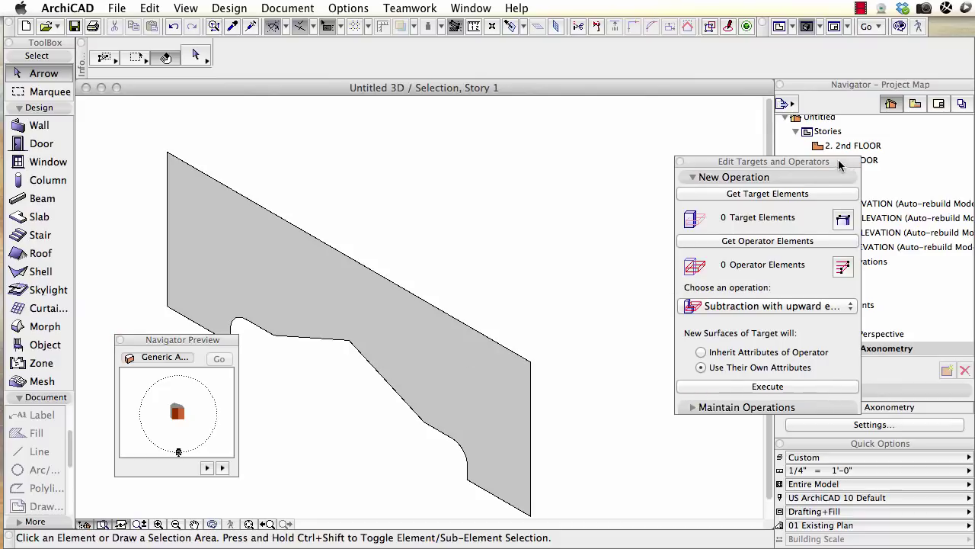
{"action": "left_click_drag", "start_coordinate": [840, 166], "coordinate": [782, 161]}
- In the South Elevation, select the Morph and move its gable peak node up and to the left
{"action": "left_click", "coordinate": [480, 10]}
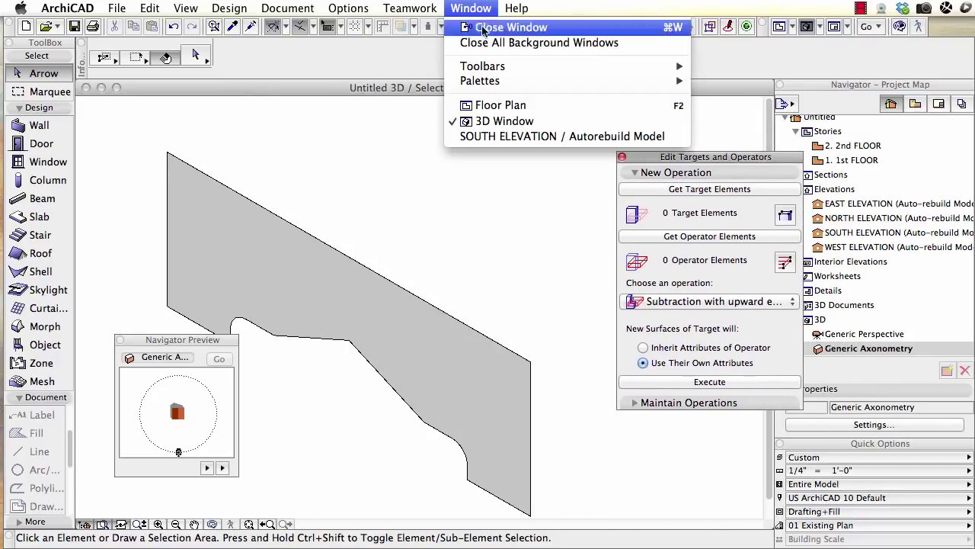
{"action": "left_click", "coordinate": [509, 136]}
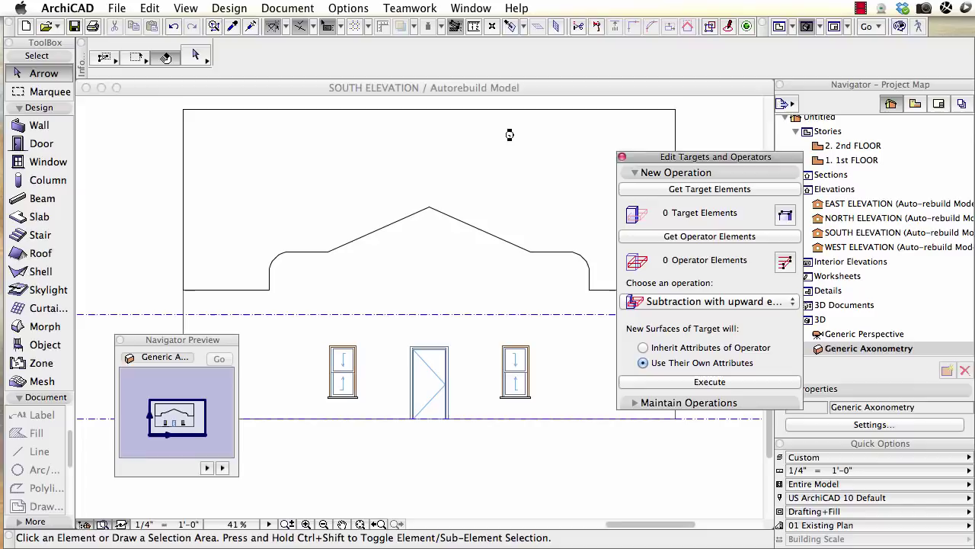
{"action": "left_click", "coordinate": [472, 185]}
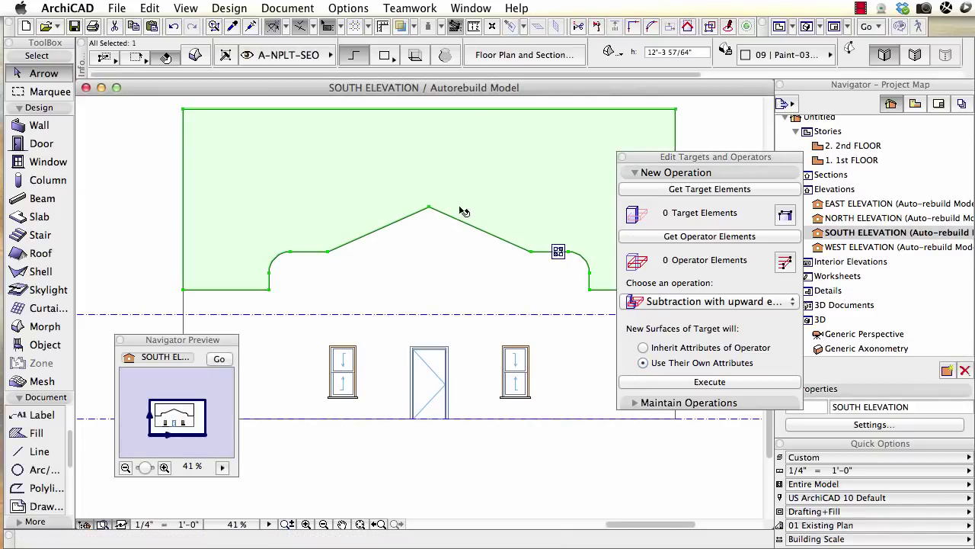
{"action": "left_click", "coordinate": [431, 210]}
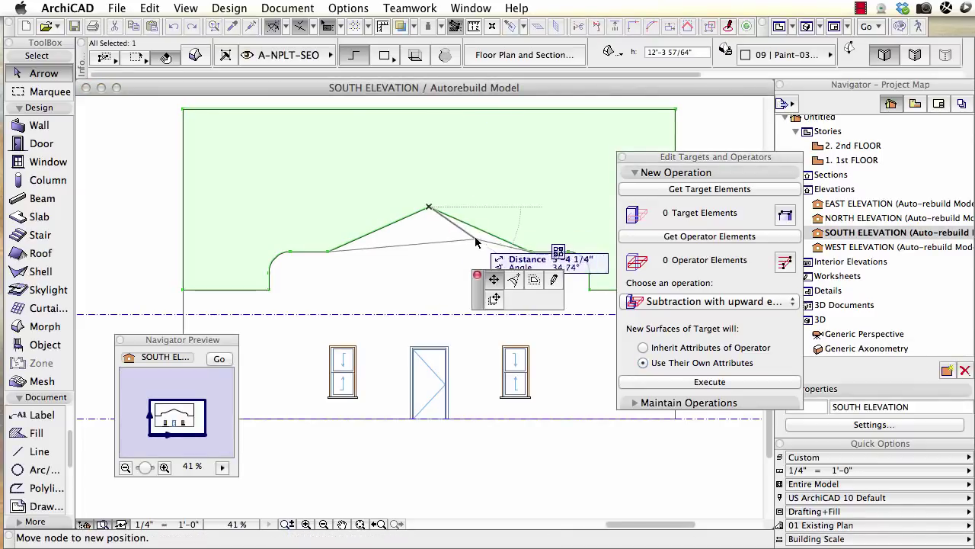
{"action": "left_click", "coordinate": [395, 185]}
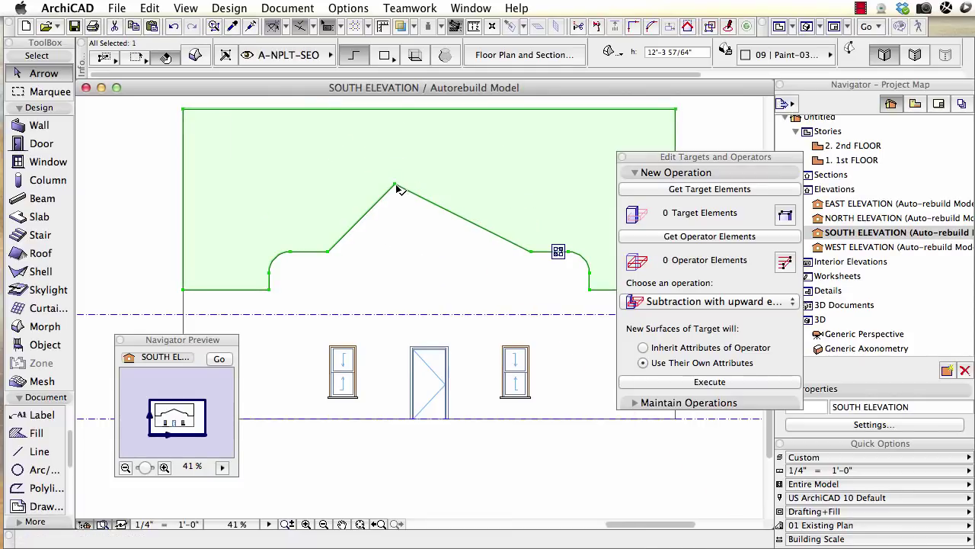
- Move the Morph's gable peak node down in line with the shoulders and curve the flattened central edge upward into a shallow arc
{"action": "left_click", "coordinate": [396, 185]}
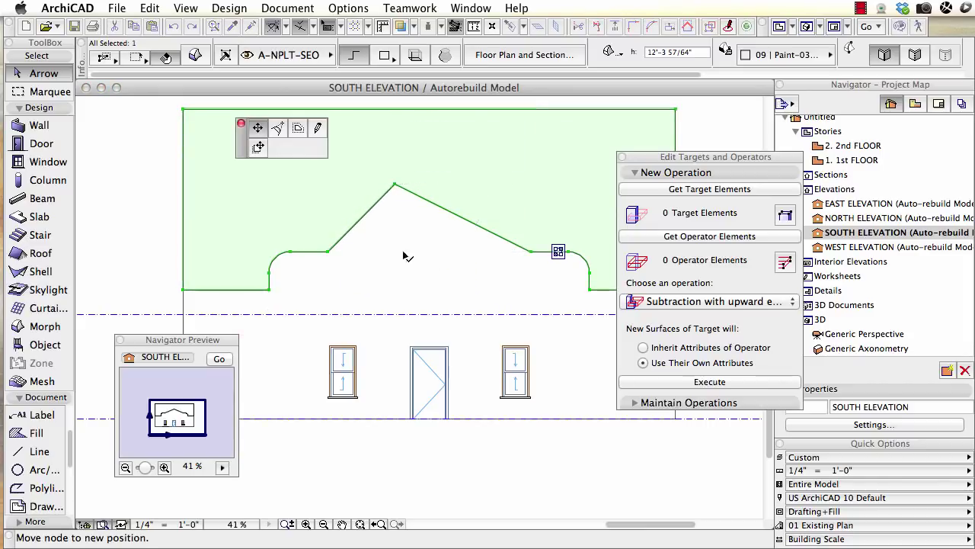
{"action": "left_click", "coordinate": [359, 252]}
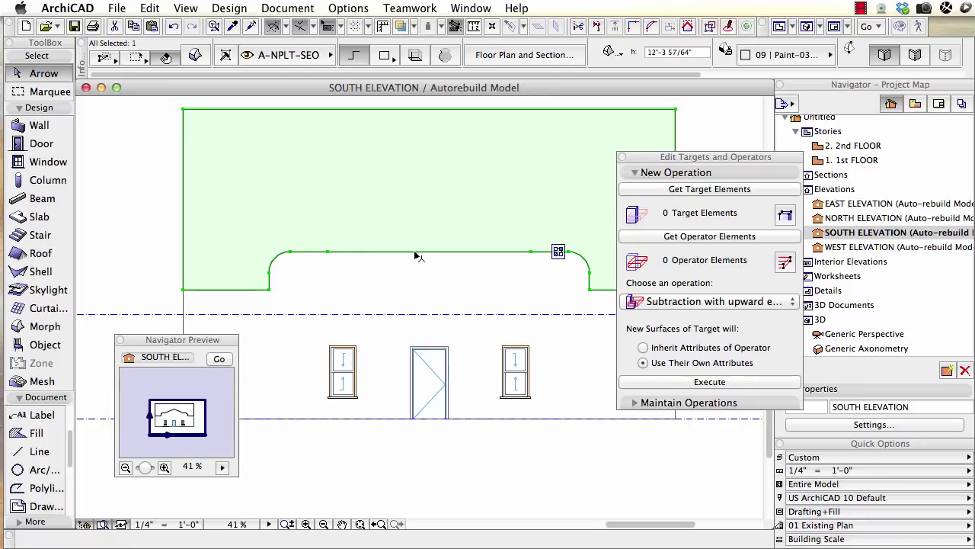
{"action": "left_click", "coordinate": [430, 252]}
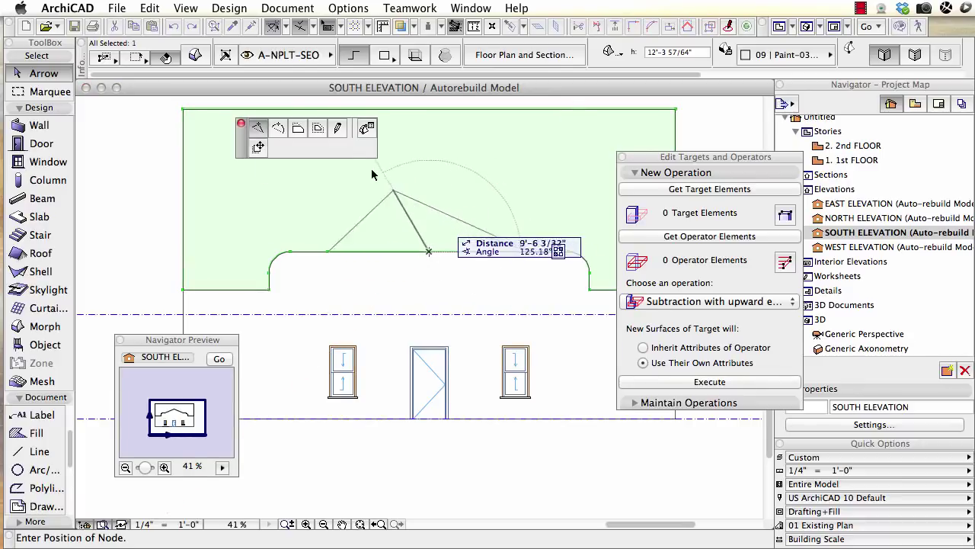
{"action": "left_click", "coordinate": [278, 129]}
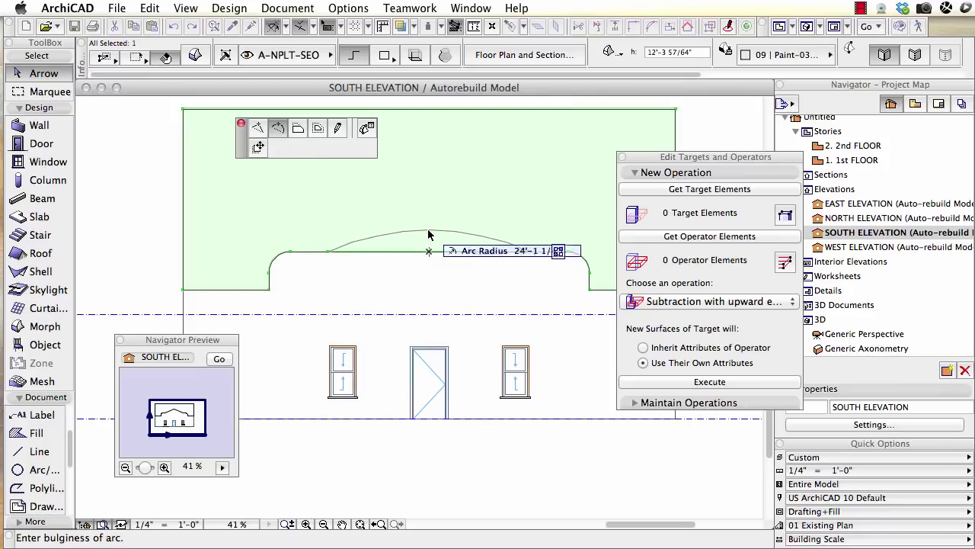
{"action": "left_click", "coordinate": [429, 219]}
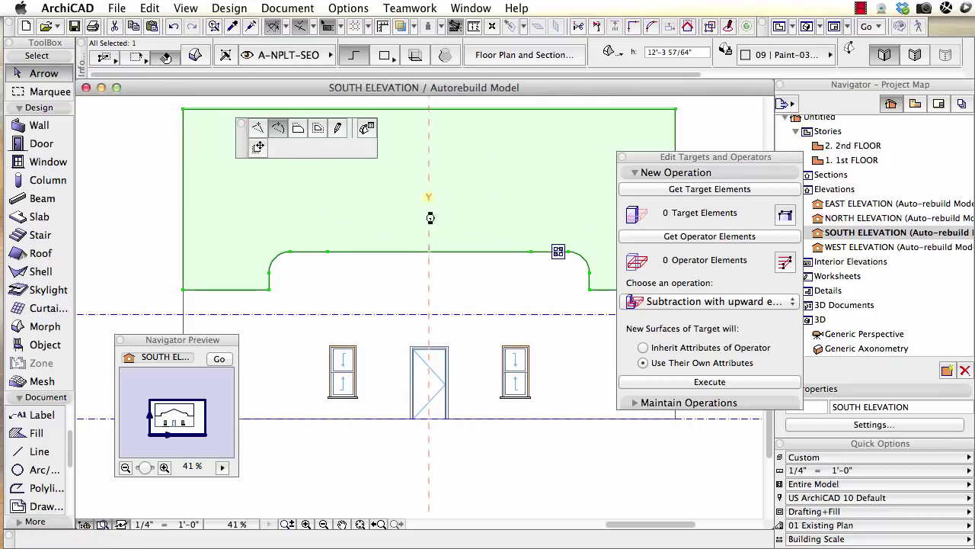
{"action": "left_click", "coordinate": [134, 191]}
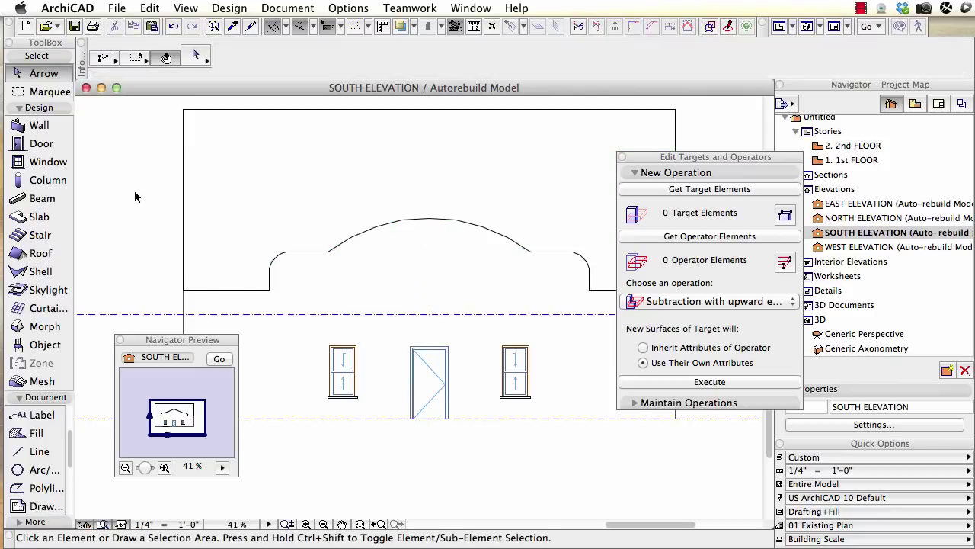
- Return to the 3D window and show all elements of the building together with the Morph face
{"action": "key", "text": "F5"}
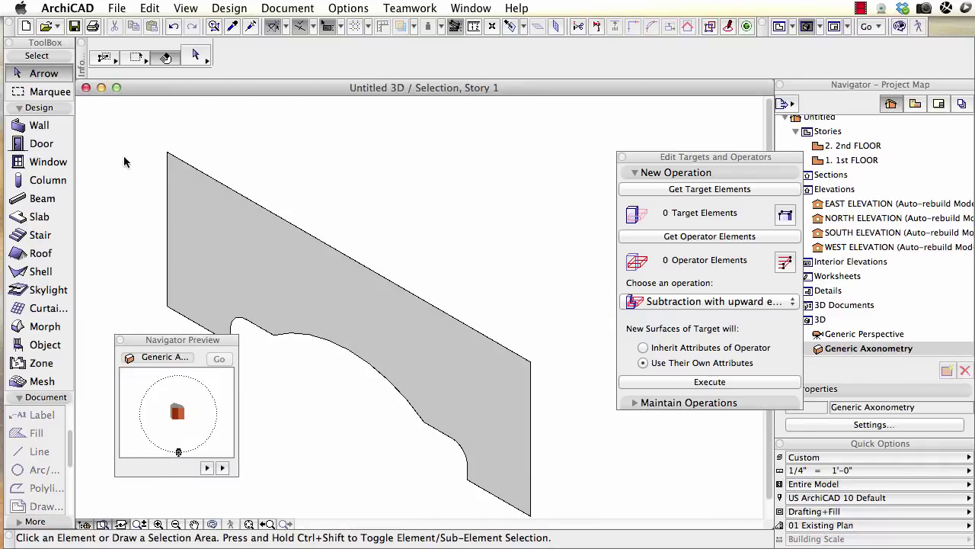
{"action": "right_click", "coordinate": [125, 159]}
{"action": "left_click", "coordinate": [201, 327]}
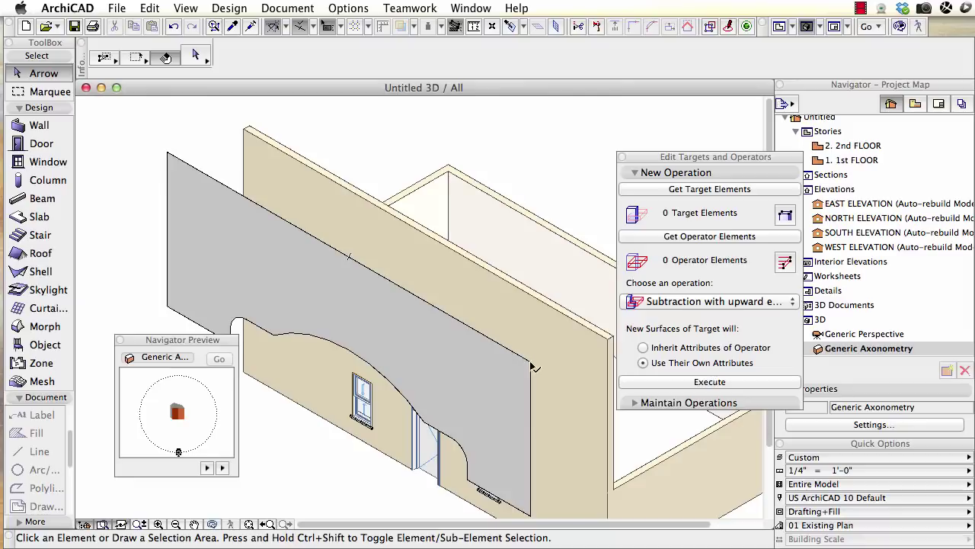
- Extrude the Morph face perpendicularly backward through the front wall and deep across the building
{"action": "left_click", "coordinate": [477, 378]}
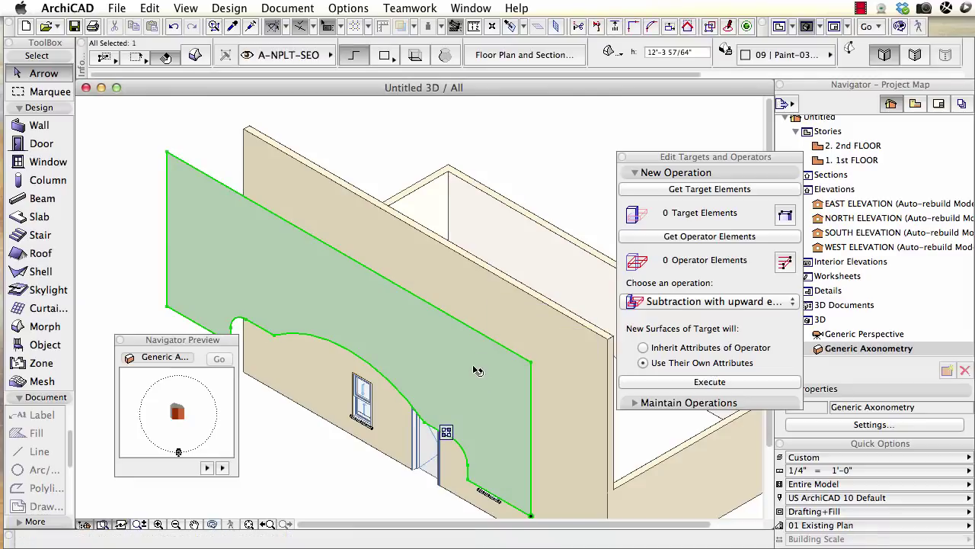
{"action": "left_click", "coordinate": [464, 367]}
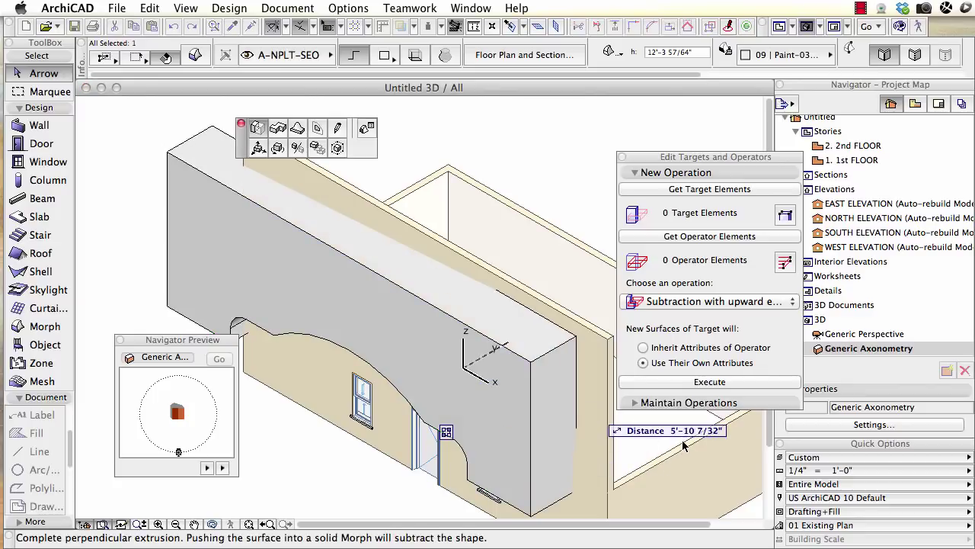
{"action": "left_click", "coordinate": [713, 421]}
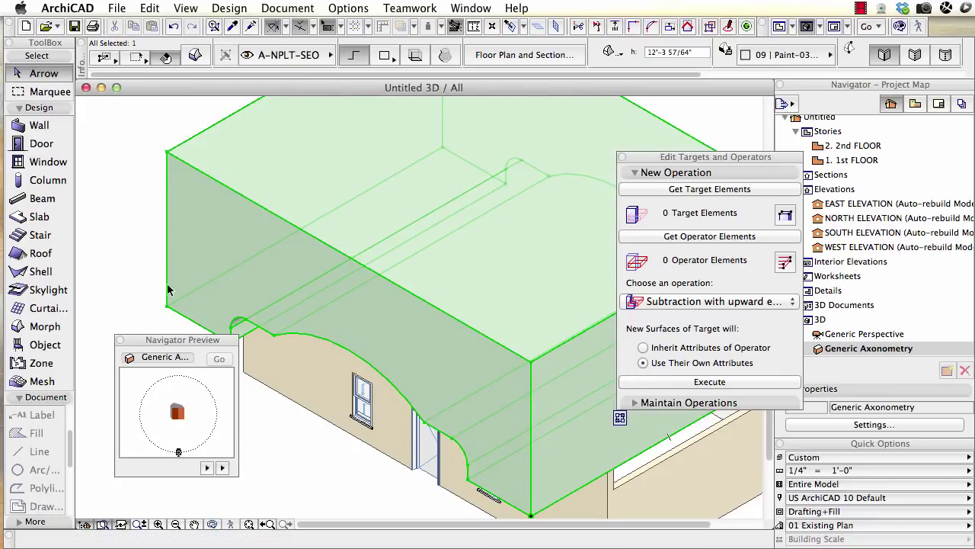
{"action": "left_click", "coordinate": [98, 201]}
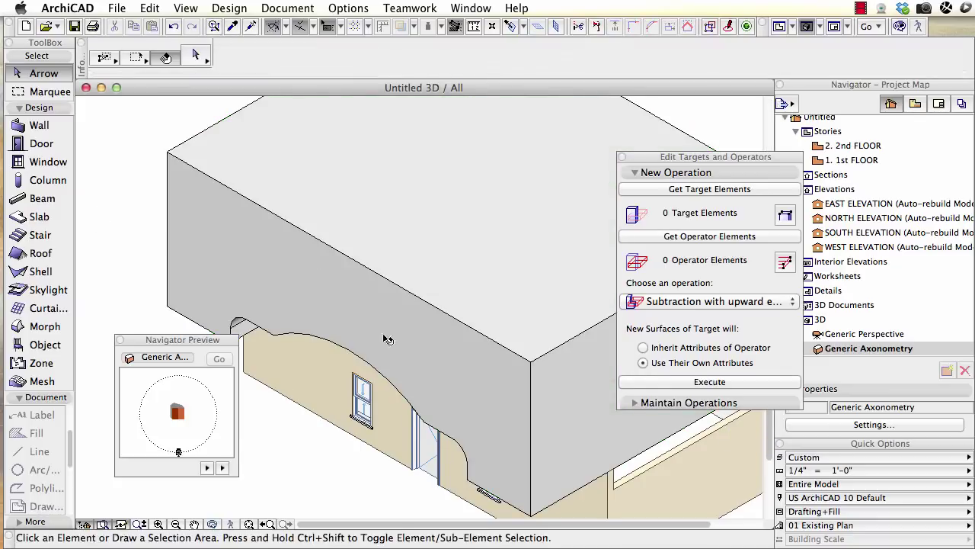
- Assign the extruded Morph as the operator element and check the cut outline of the front wall
{"action": "left_click", "coordinate": [508, 388]}
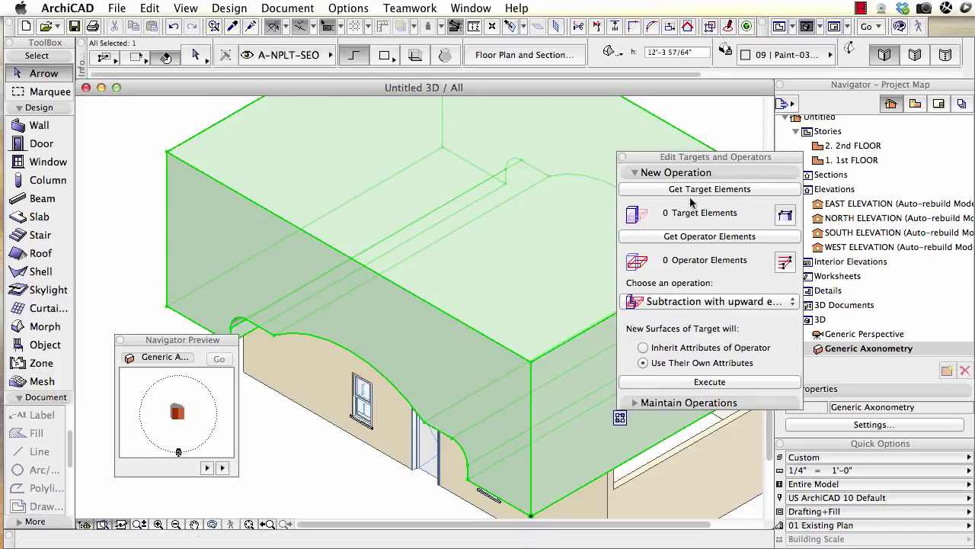
{"action": "left_click", "coordinate": [722, 237]}
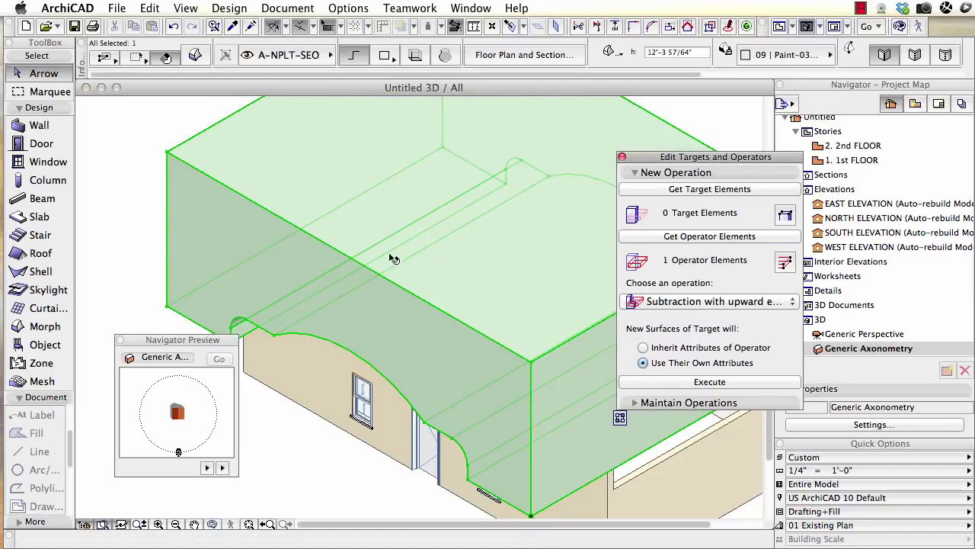
{"action": "left_click", "coordinate": [132, 186]}
{"action": "left_click", "coordinate": [318, 372]}
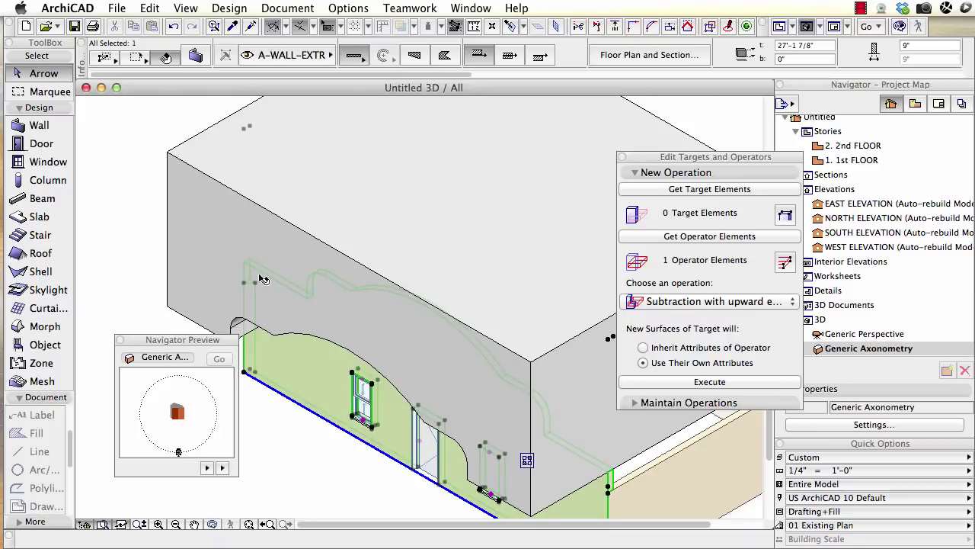
{"action": "left_click", "coordinate": [123, 177]}
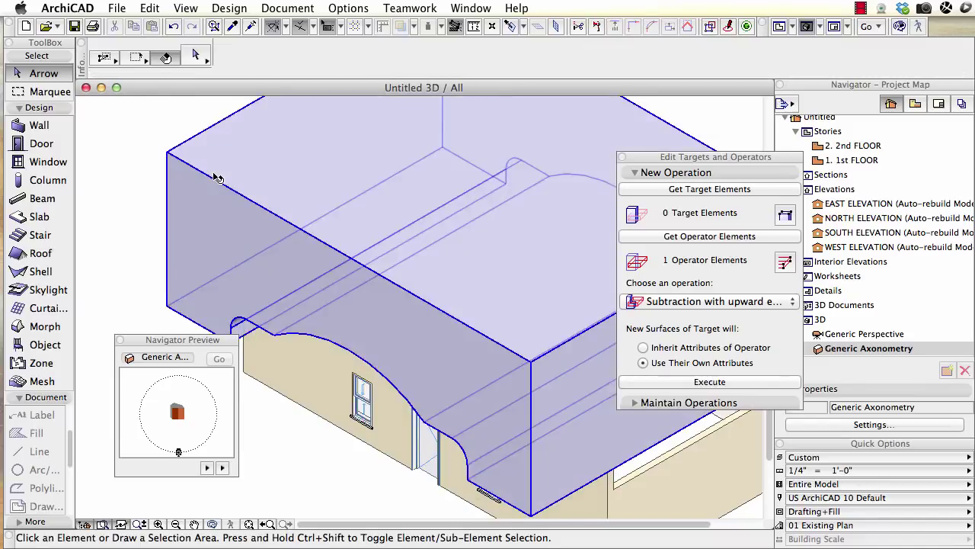
- Show the Quick Layers palette and hide the extruded Morph's layer, A-NPLT-SEO
{"action": "left_click", "coordinate": [218, 178]}
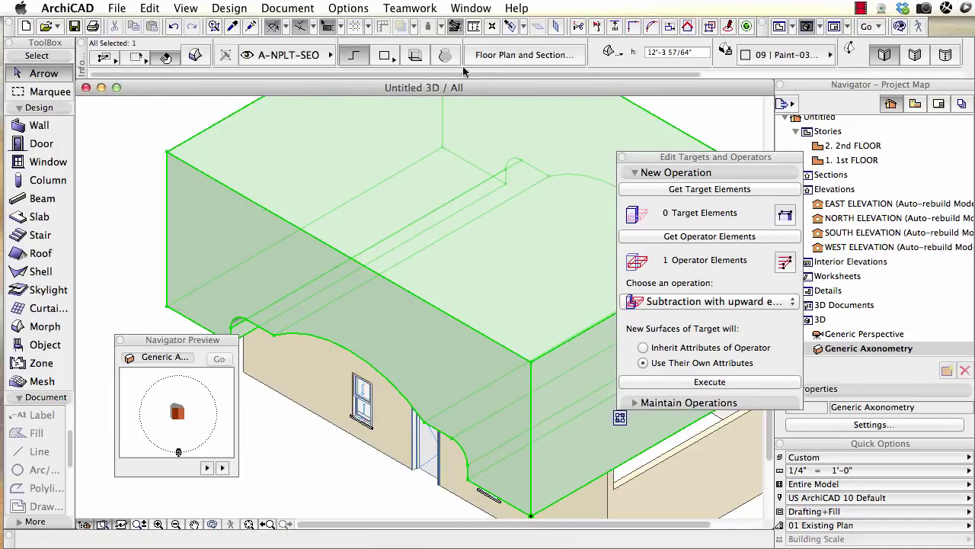
{"action": "left_click", "coordinate": [351, 9]}
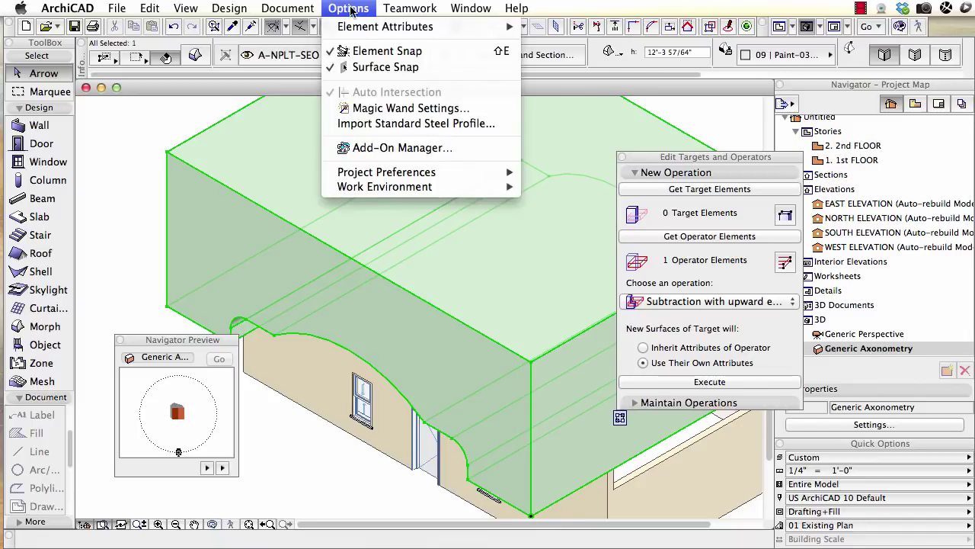
{"action": "left_click", "coordinate": [350, 9]}
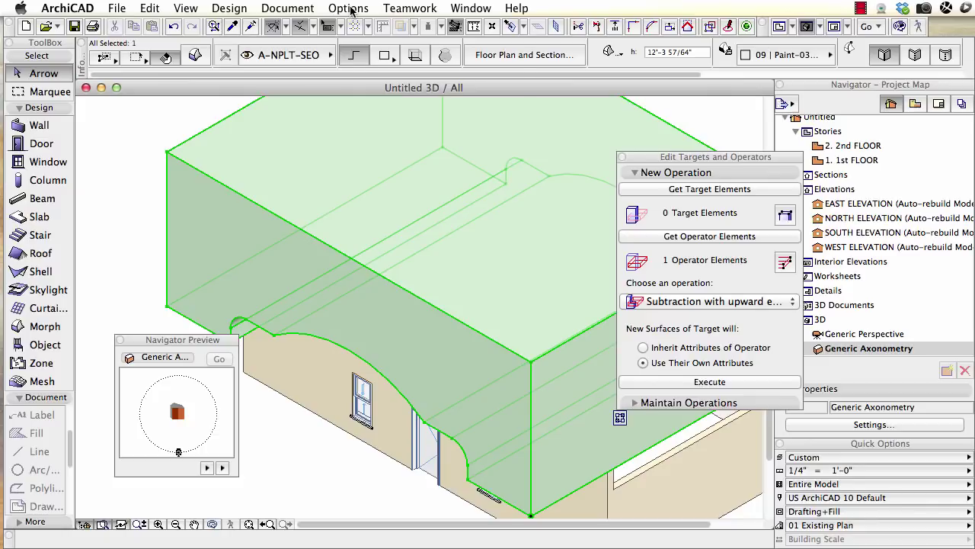
{"action": "left_click", "coordinate": [351, 10]}
{"action": "mouse_move", "coordinate": [471, 9]}
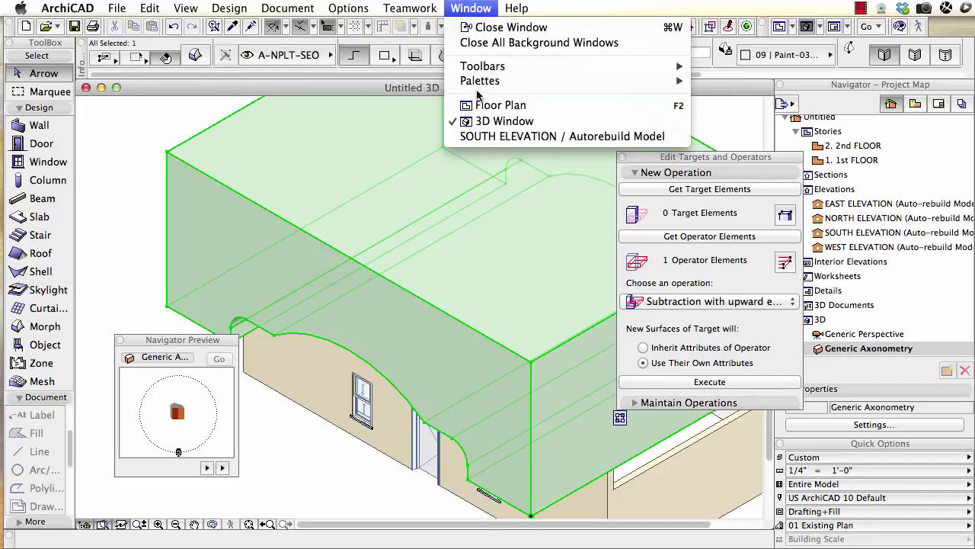
{"action": "mouse_move", "coordinate": [480, 81]}
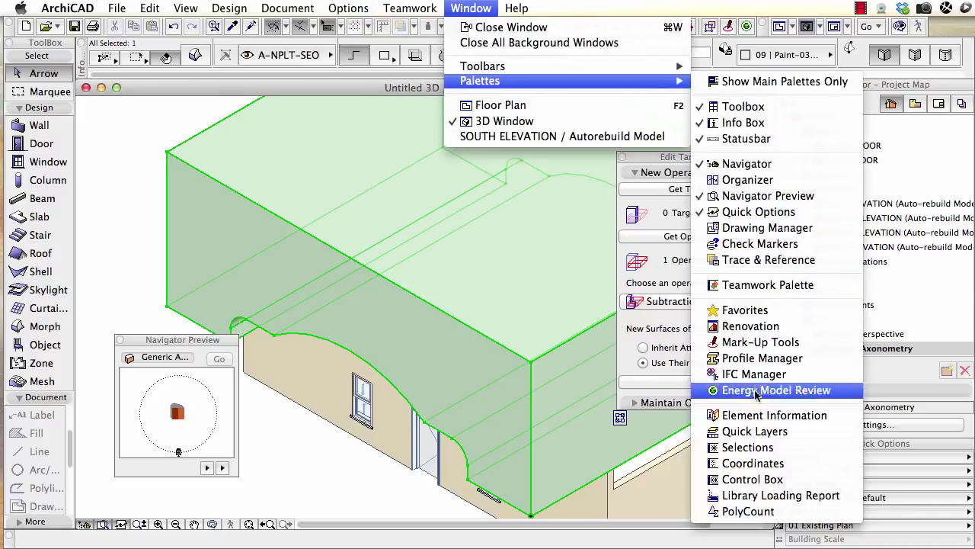
{"action": "left_click", "coordinate": [755, 431]}
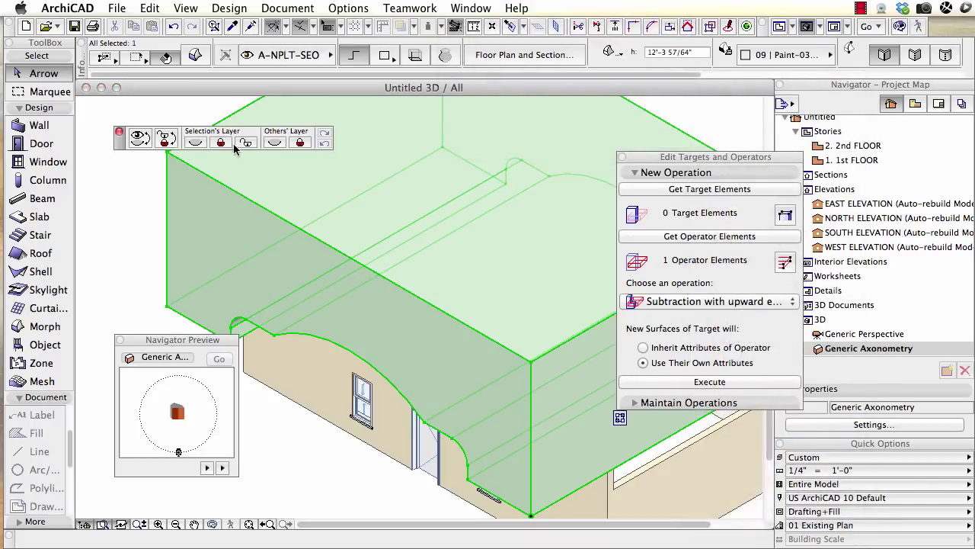
{"action": "left_click", "coordinate": [195, 142]}
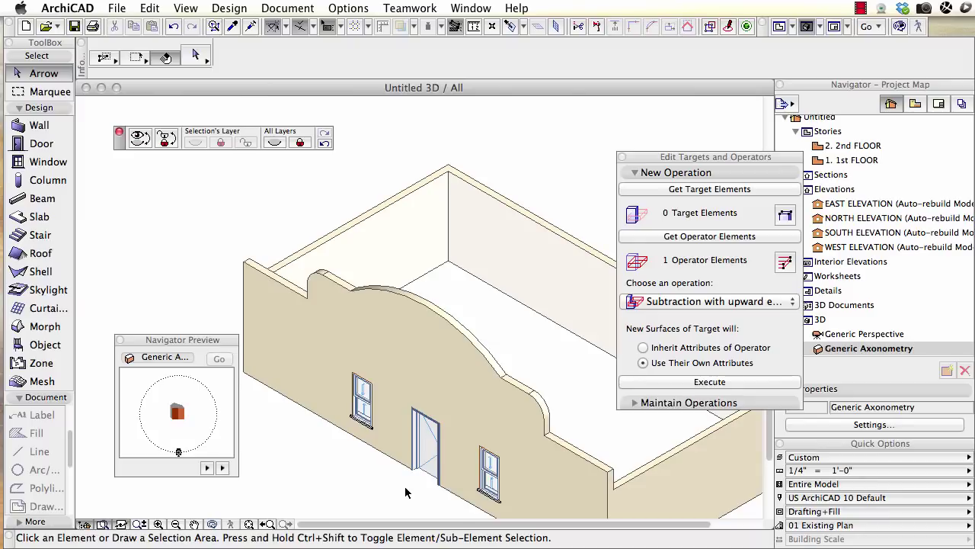
- On the 1st floor plan, place a section line along the front wall's outer face, looking inward with its depth limit just inside the wall
{"action": "key", "text": "F2"}
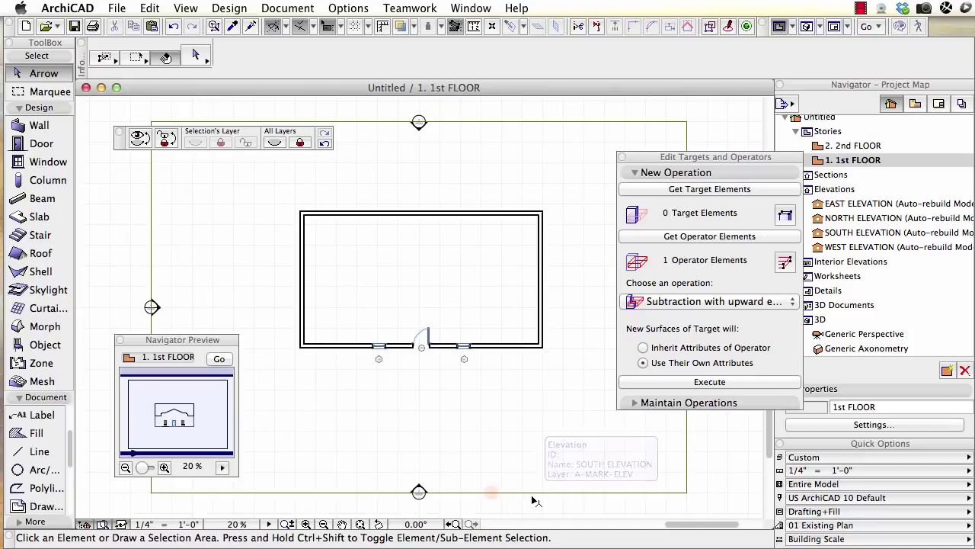
{"action": "left_click", "coordinate": [491, 493]}
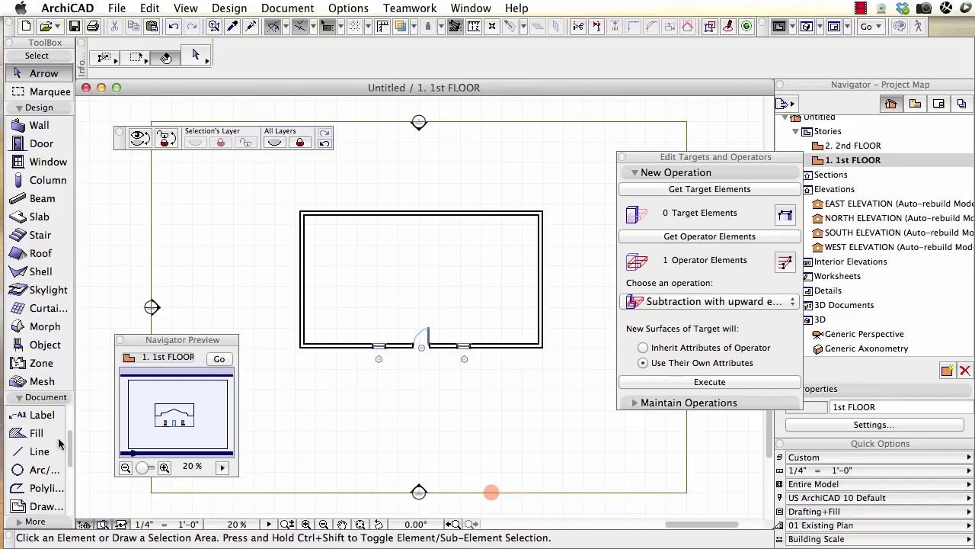
{"action": "scroll", "coordinate": [59, 446], "scroll_direction": "down", "scroll_amount": 3}
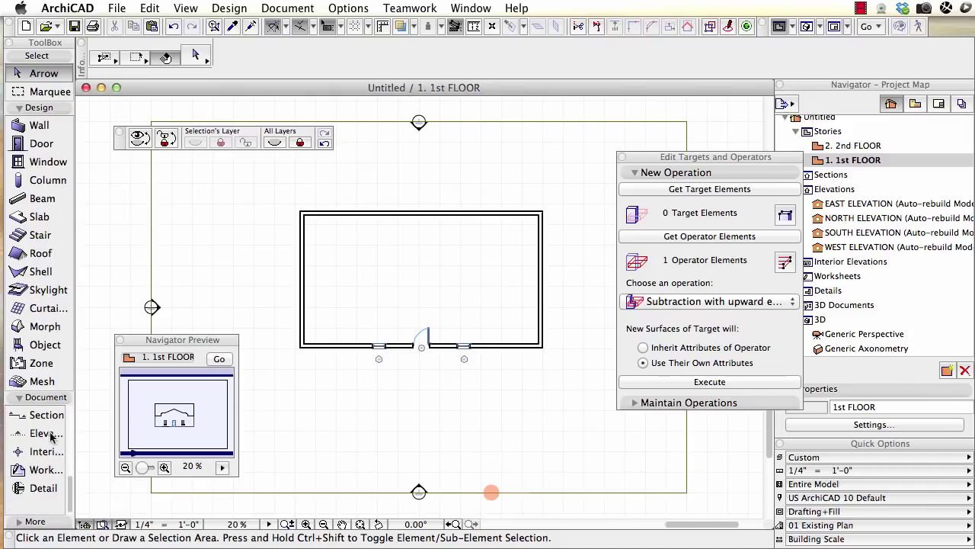
{"action": "left_click", "coordinate": [46, 415]}
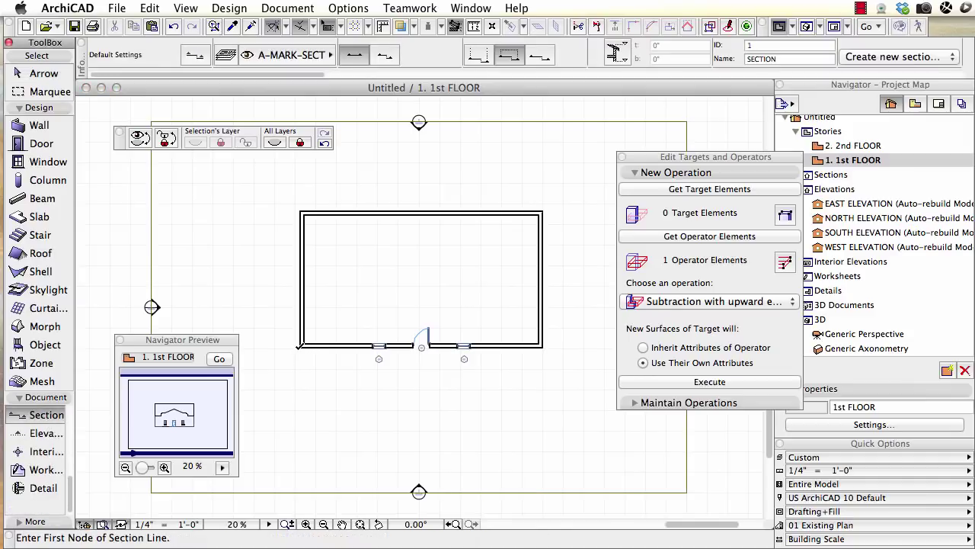
{"action": "left_click", "coordinate": [302, 347]}
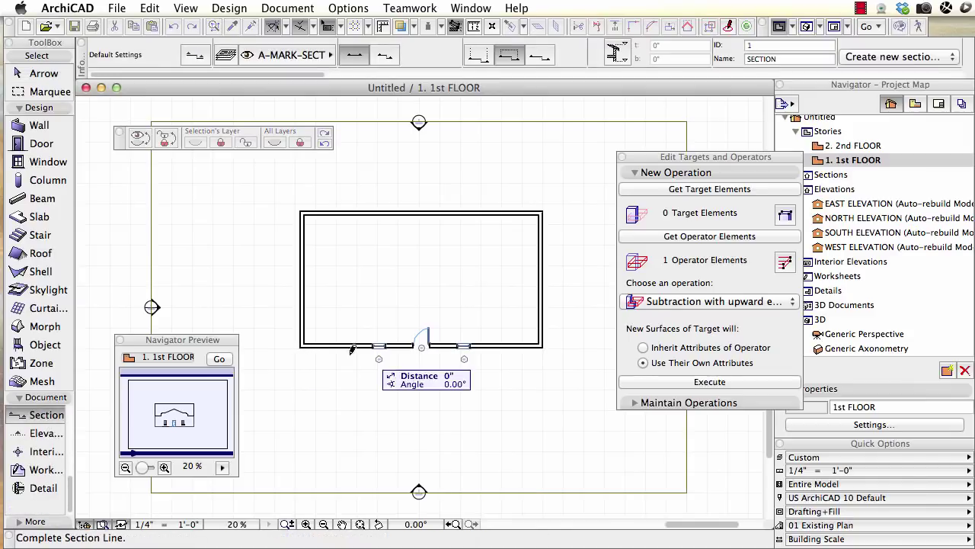
{"action": "left_click", "coordinate": [553, 325]}
{"action": "left_click", "coordinate": [559, 327]}
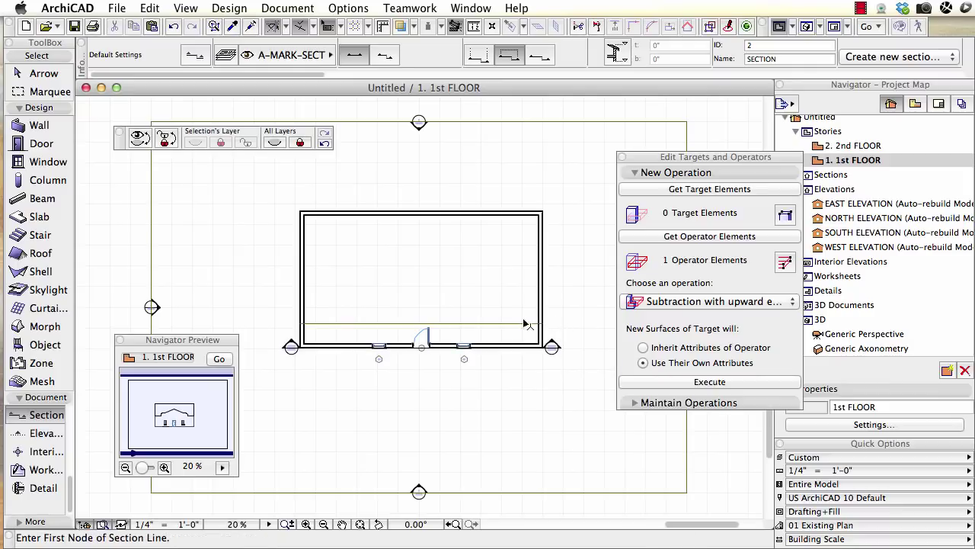
- Select the new section line along the front wall and open its section view
{"action": "left_click", "coordinate": [483, 324]}
{"action": "right_click", "coordinate": [525, 325]}
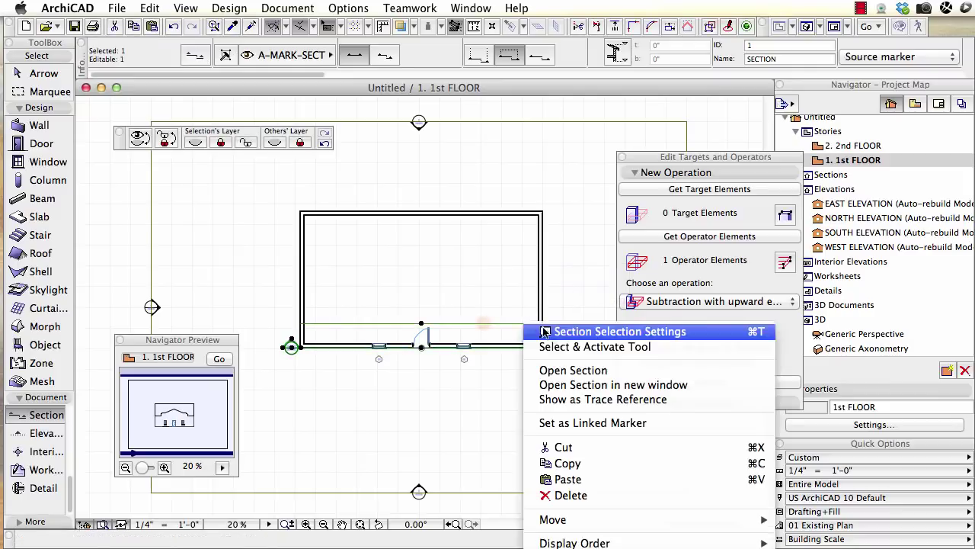
{"action": "left_click", "coordinate": [573, 370]}
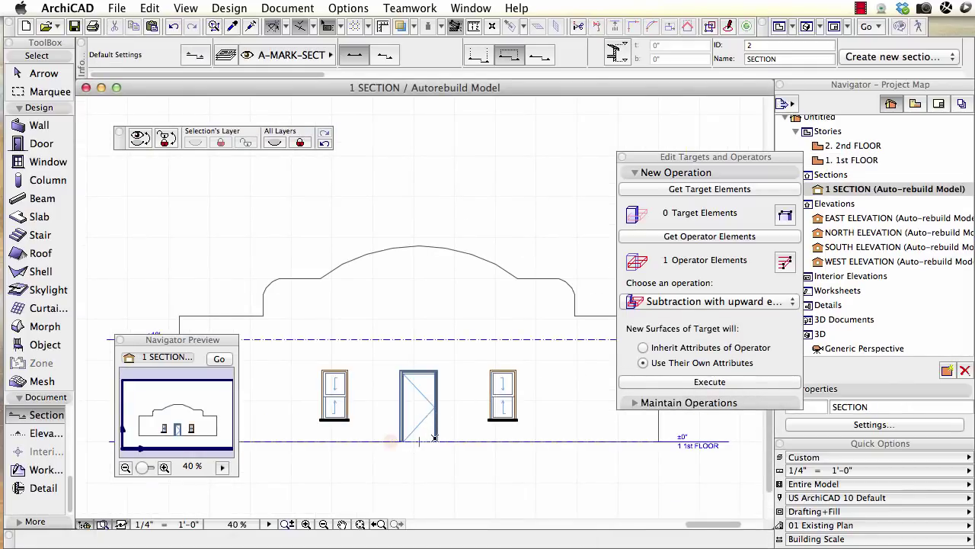
{"action": "left_click", "coordinate": [391, 440]}
- Draw a narrow rotated-rectangle Morph on the section from the door frame's lower right corner to the right window's upper left corner
{"action": "left_click", "coordinate": [42, 328]}
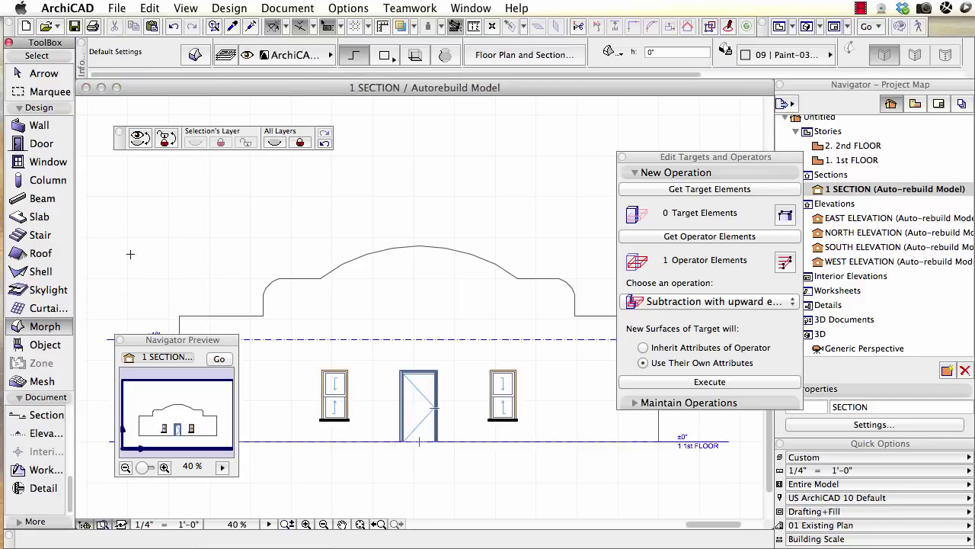
{"action": "left_click", "coordinate": [385, 56]}
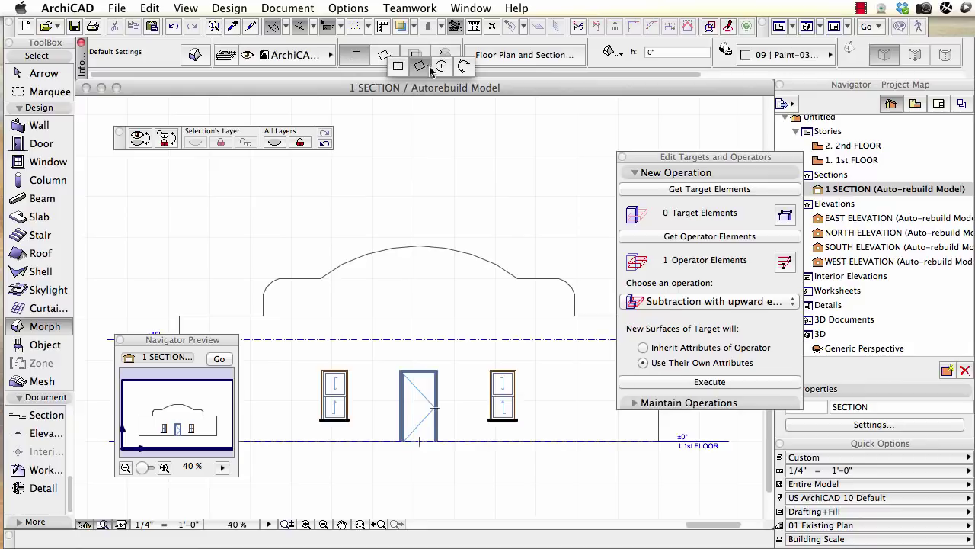
{"action": "left_click", "coordinate": [428, 67]}
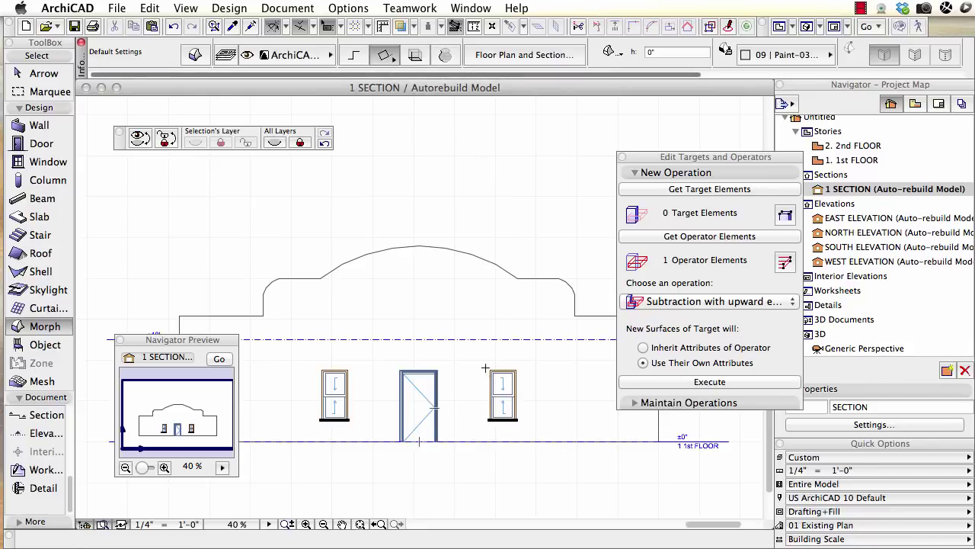
{"action": "scroll", "coordinate": [477, 445], "scroll_direction": "up", "scroll_amount": 5}
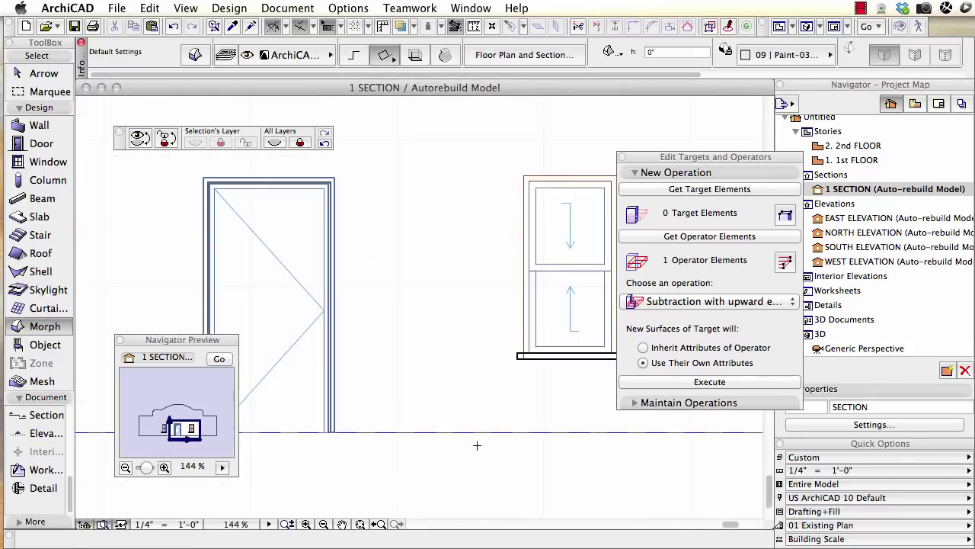
{"action": "left_click", "coordinate": [336, 432]}
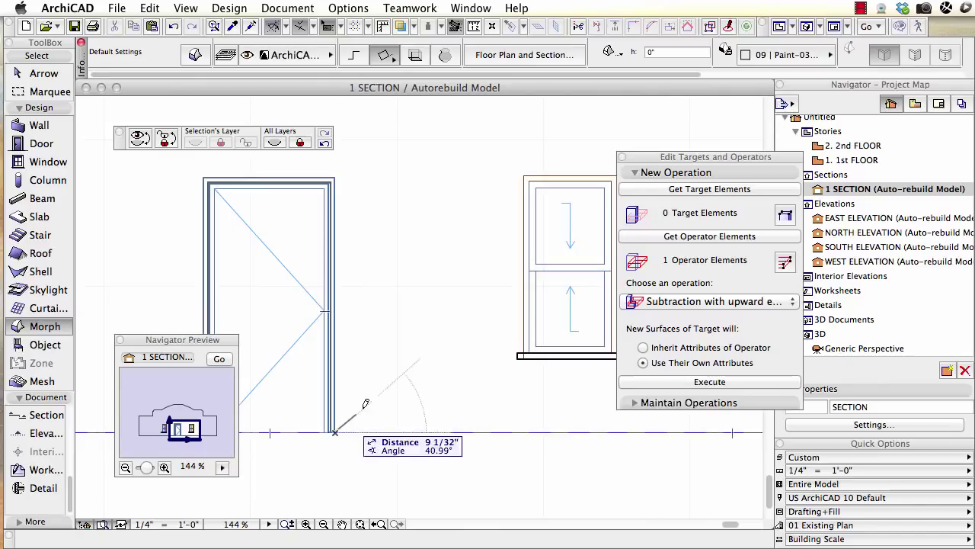
{"action": "left_click", "coordinate": [525, 176]}
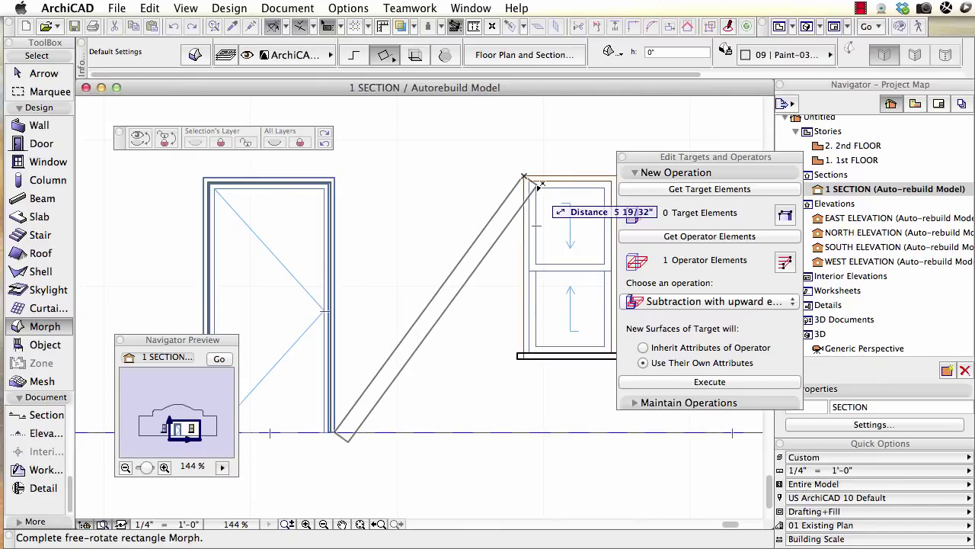
{"action": "left_click", "coordinate": [539, 185]}
{"action": "left_click", "coordinate": [525, 176]}
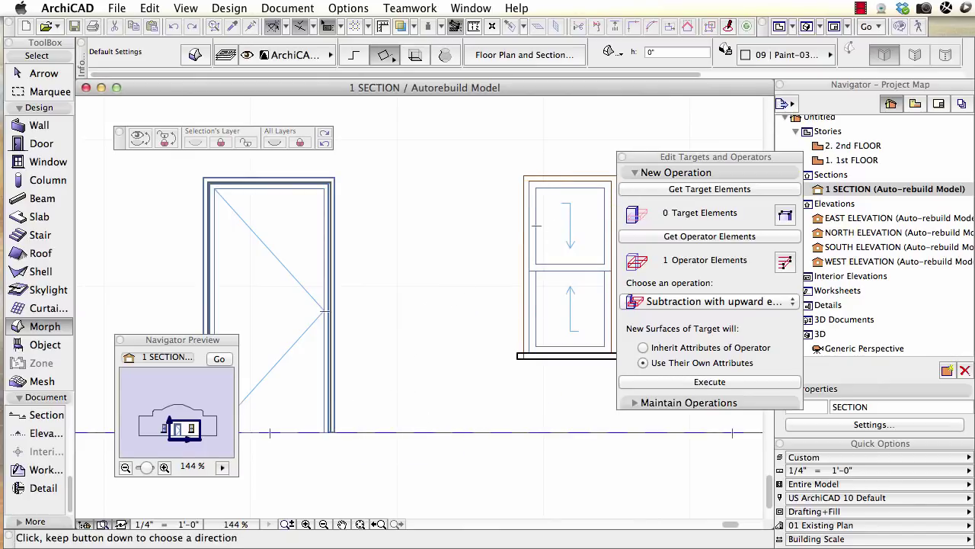
- Check the diagonal Morph's position on the front wall in 3D and return to the section view
{"action": "key", "text": "F3"}
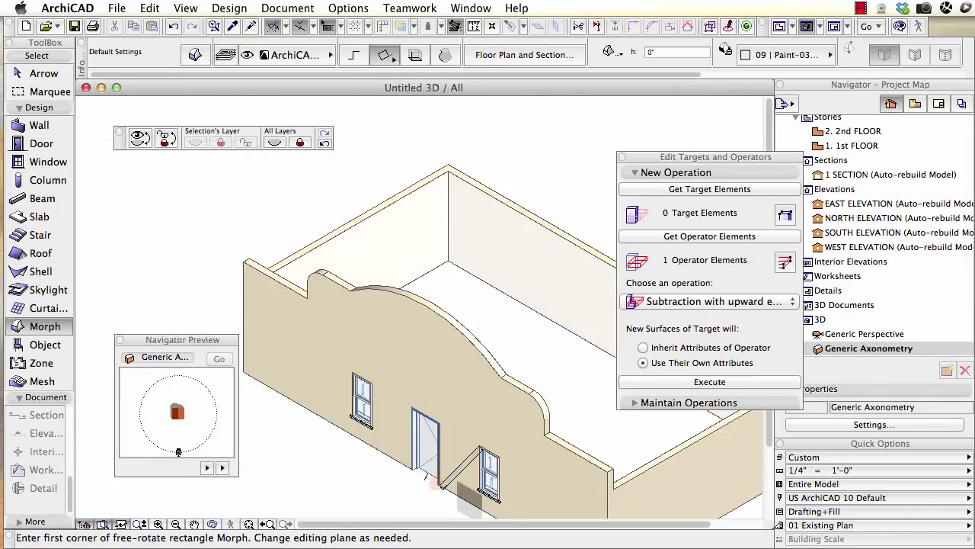
{"action": "key", "text": "F2"}
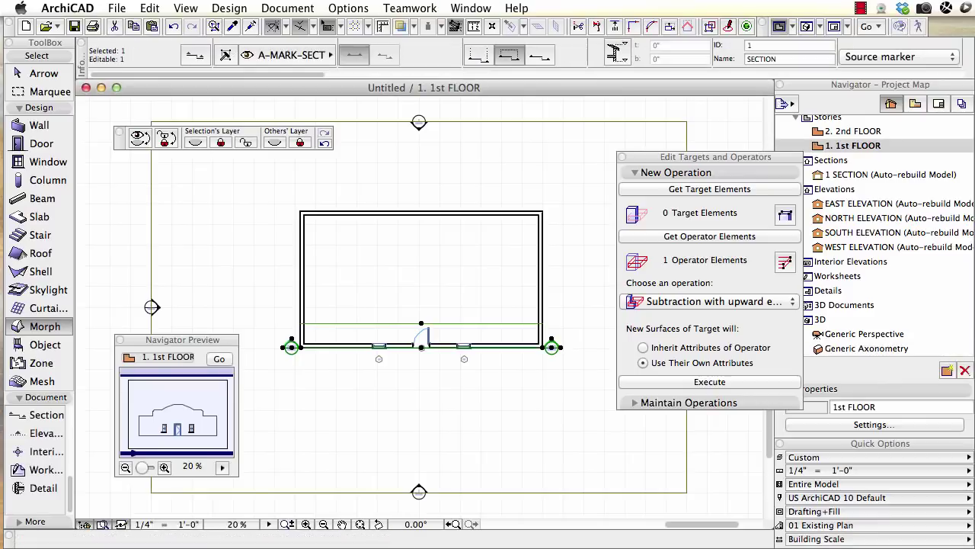
{"action": "left_click", "coordinate": [488, 7]}
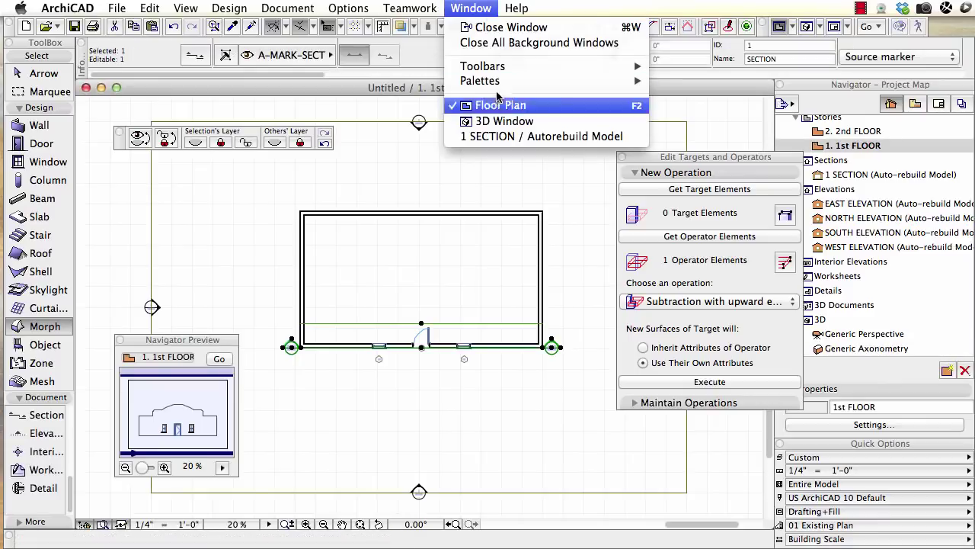
{"action": "left_click", "coordinate": [499, 137]}
- Reshape the diagonal Morph by moving its two free corners onto the window frame's left edge and the ground line
{"action": "left_click", "coordinate": [515, 232]}
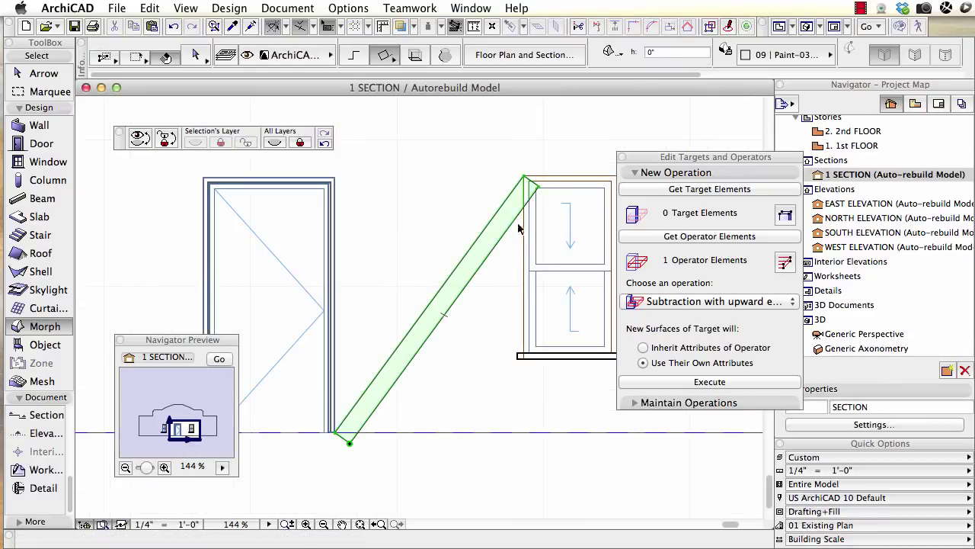
{"action": "left_click", "coordinate": [537, 184]}
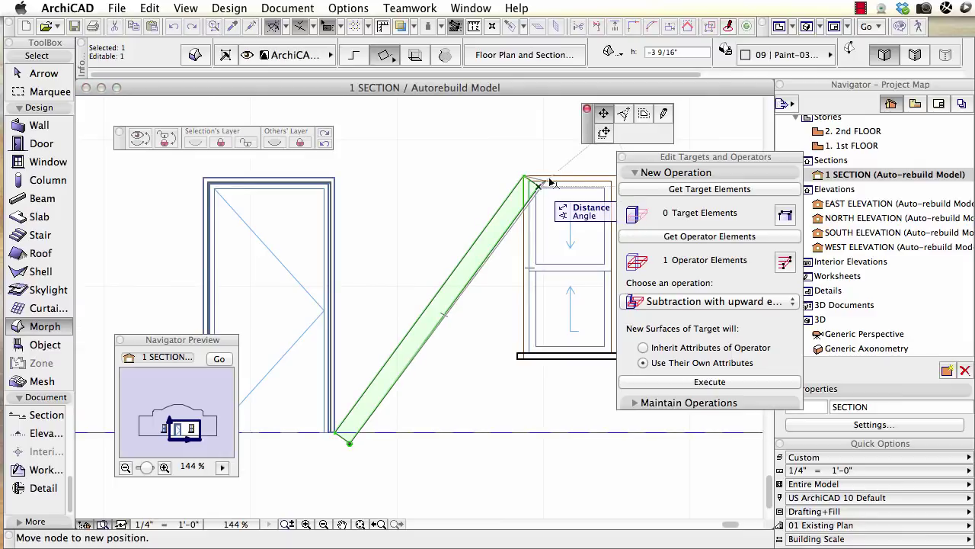
{"action": "left_click", "coordinate": [526, 208]}
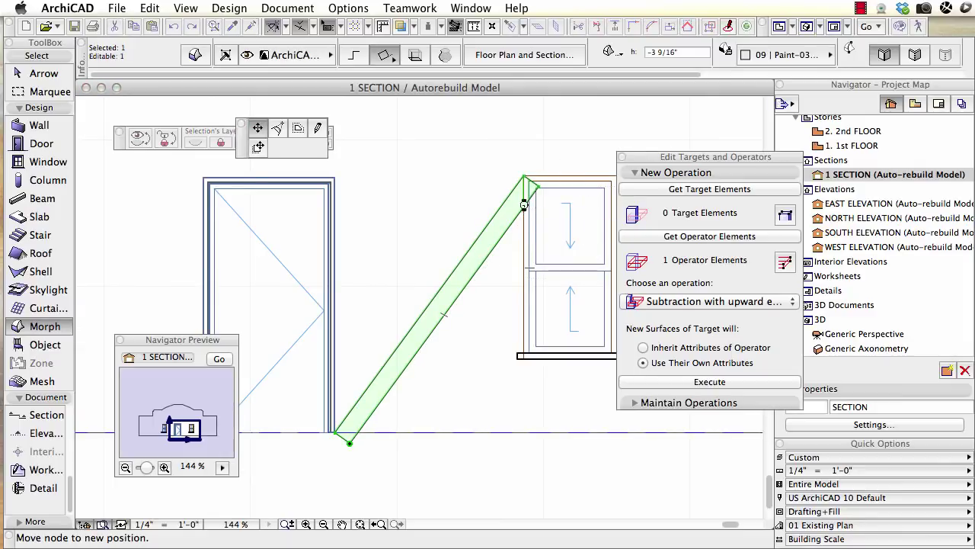
{"action": "left_click", "coordinate": [350, 441]}
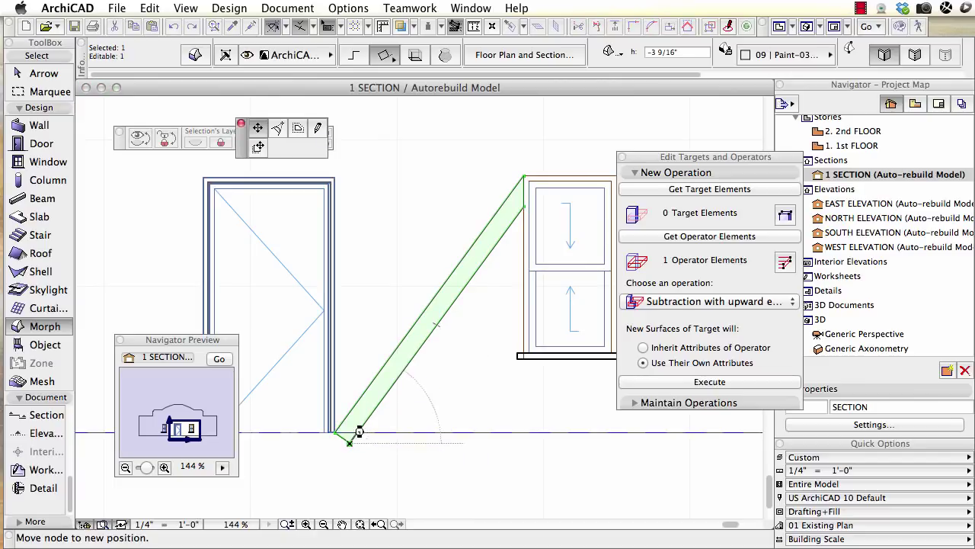
{"action": "left_click", "coordinate": [359, 431]}
{"action": "key", "text": "Escape"}
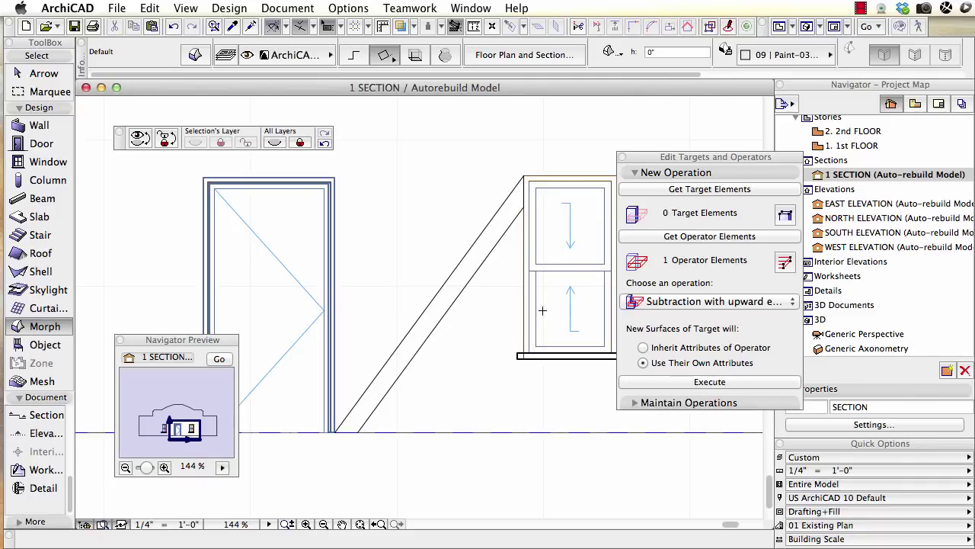
- In 3D, extrude the diagonal Morph's face outward from the front wall by 1 inch
{"action": "key", "text": "F3"}
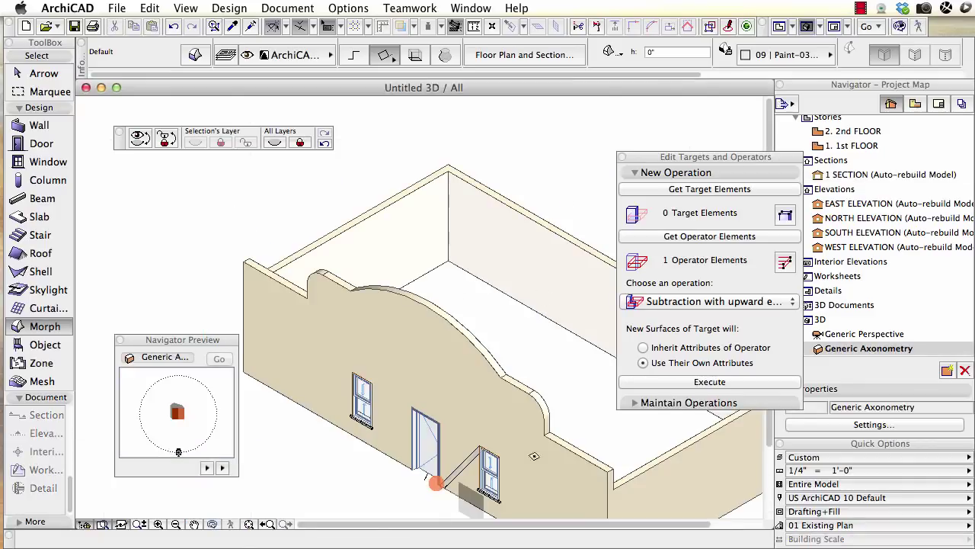
{"action": "scroll", "coordinate": [450, 496], "scroll_direction": "up", "scroll_amount": 5}
{"action": "scroll", "coordinate": [450, 496], "scroll_direction": "up", "scroll_amount": 6}
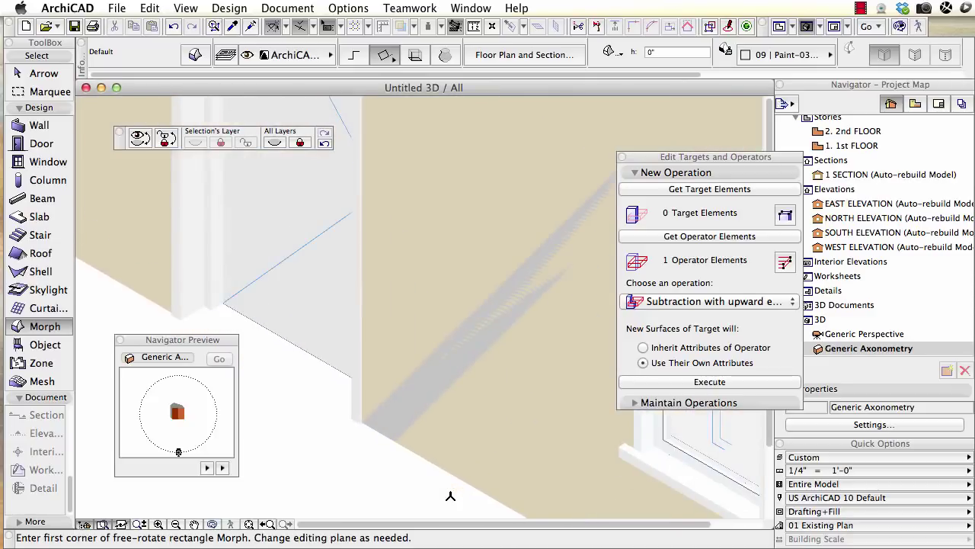
{"action": "left_click", "coordinate": [390, 392], "text": "shift"}
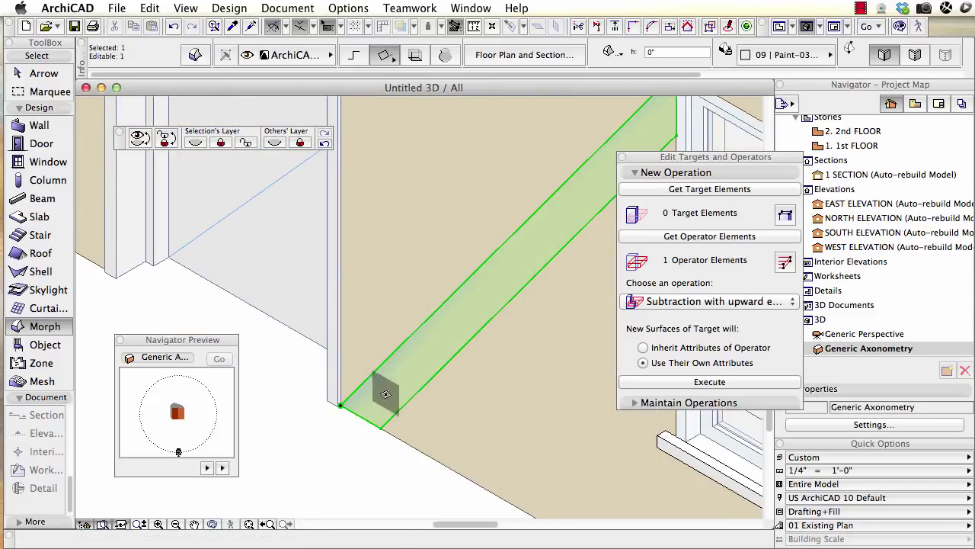
{"action": "left_click", "coordinate": [398, 394]}
{"action": "scroll", "coordinate": [369, 394], "scroll_direction": "up", "scroll_amount": 3}
{"action": "mouse_move", "coordinate": [370, 394]}
{"action": "middle_mouse_down", "text": "shift"}
{"action": "mouse_move", "coordinate": [349, 396]}
{"action": "mouse_move", "coordinate": [450, 368]}
{"action": "middle_mouse_up", "text": "shift"}
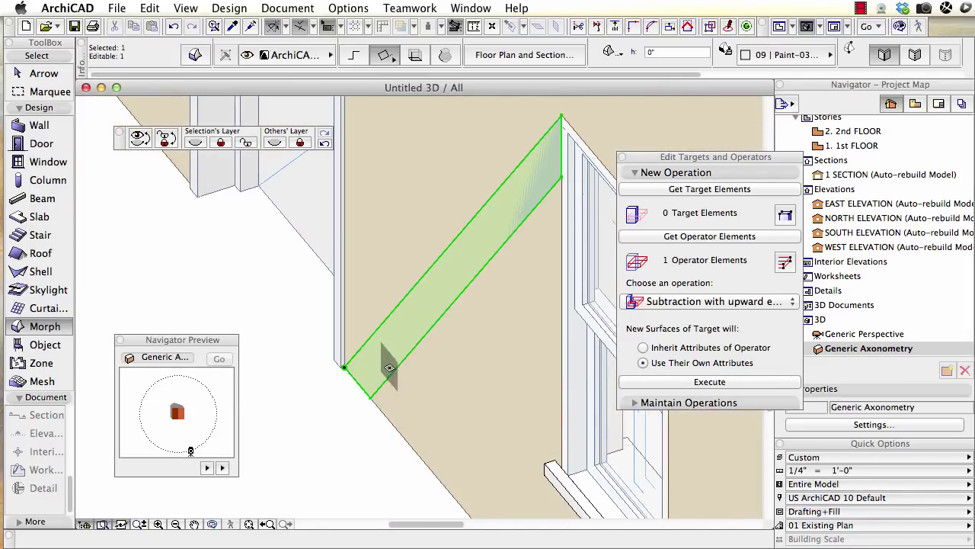
{"action": "left_click", "coordinate": [387, 355]}
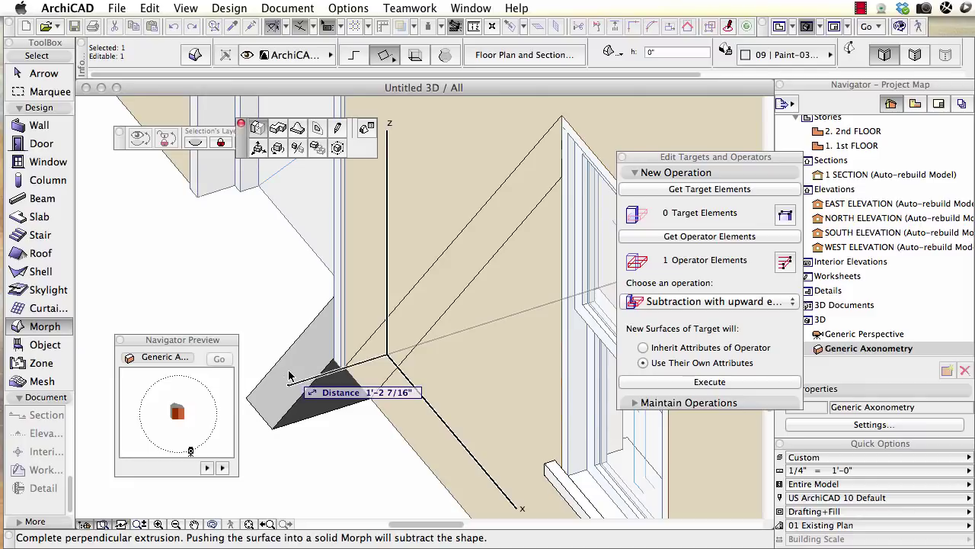
{"action": "type", "text": "1"}
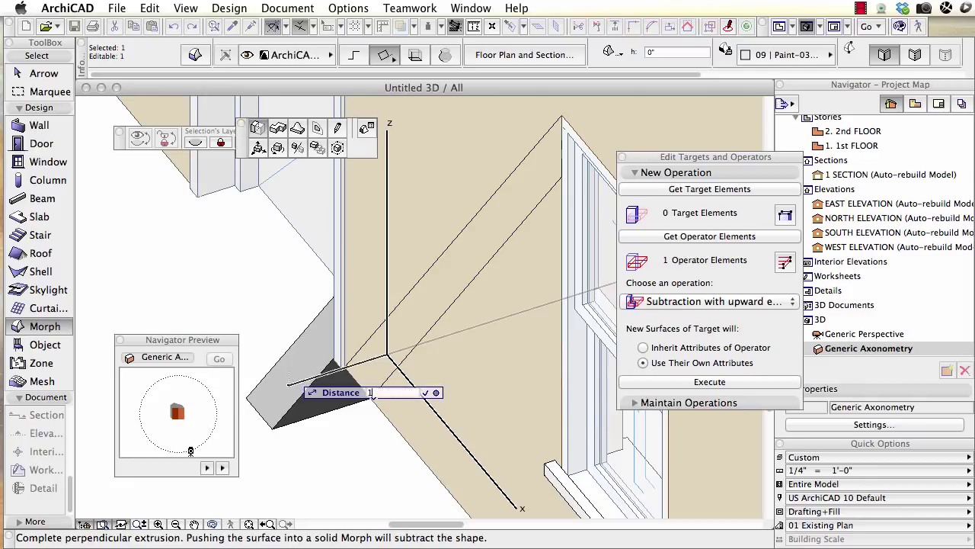
{"action": "key", "text": "Return"}
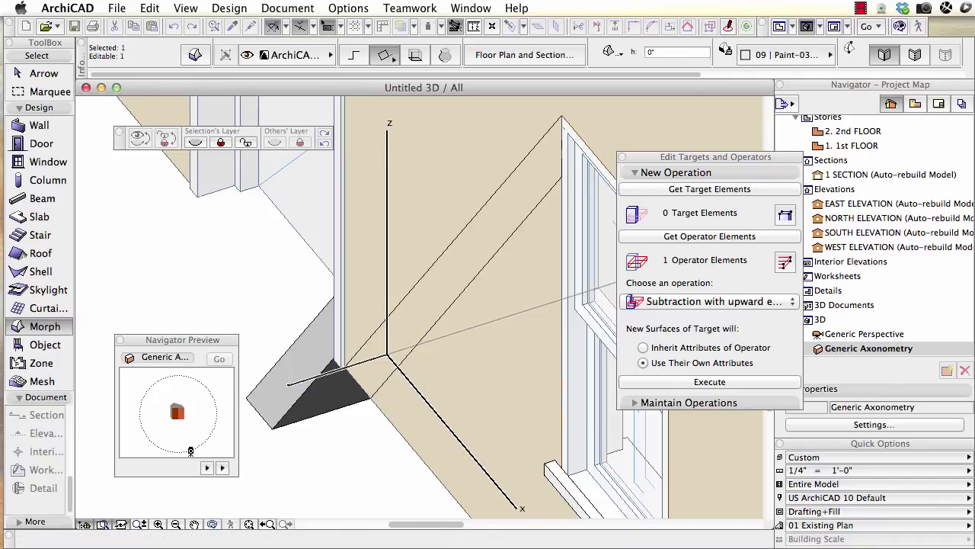
{"action": "key", "text": "Escape"}
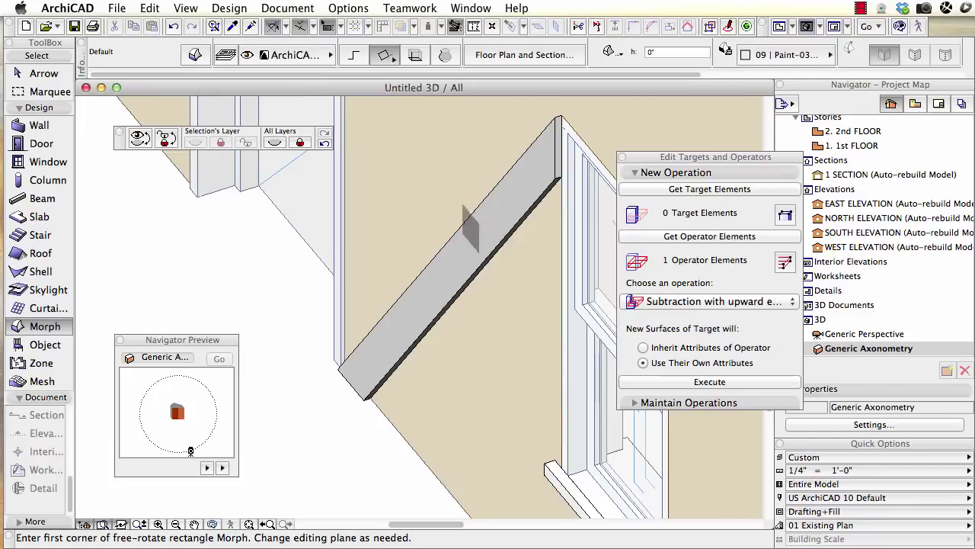
- Inspect the extruded diagonal Morph in 3D and in the section along the front wall
{"action": "key", "text": "shift"}
{"action": "left_click_drag", "start_coordinate": [190, 451], "coordinate": [183, 451]}
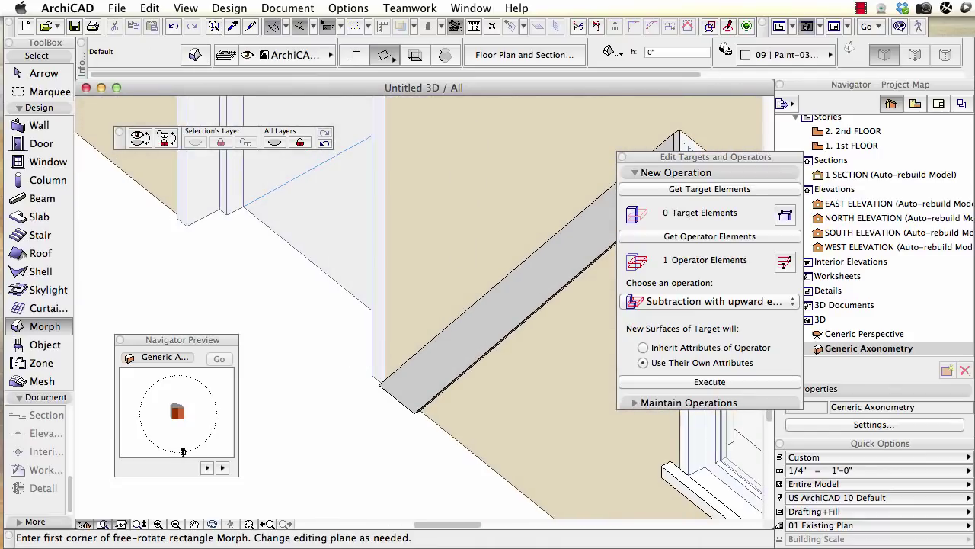
{"action": "left_click", "coordinate": [470, 9]}
{"action": "left_click", "coordinate": [504, 134]}
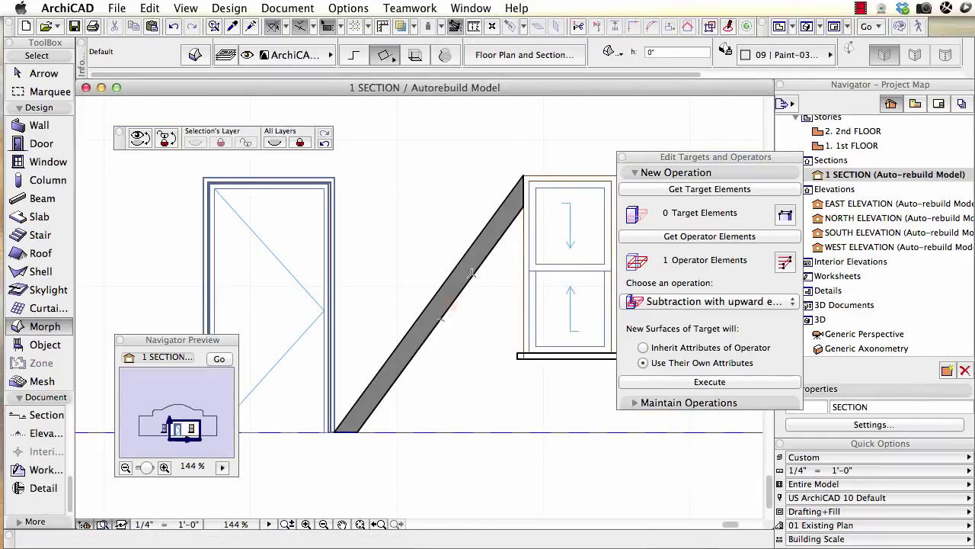
{"action": "left_click", "coordinate": [451, 305]}
- In the South Elevation, open the front entrance door's settings and switch its preview to 3D
{"action": "left_click", "coordinate": [835, 234]}
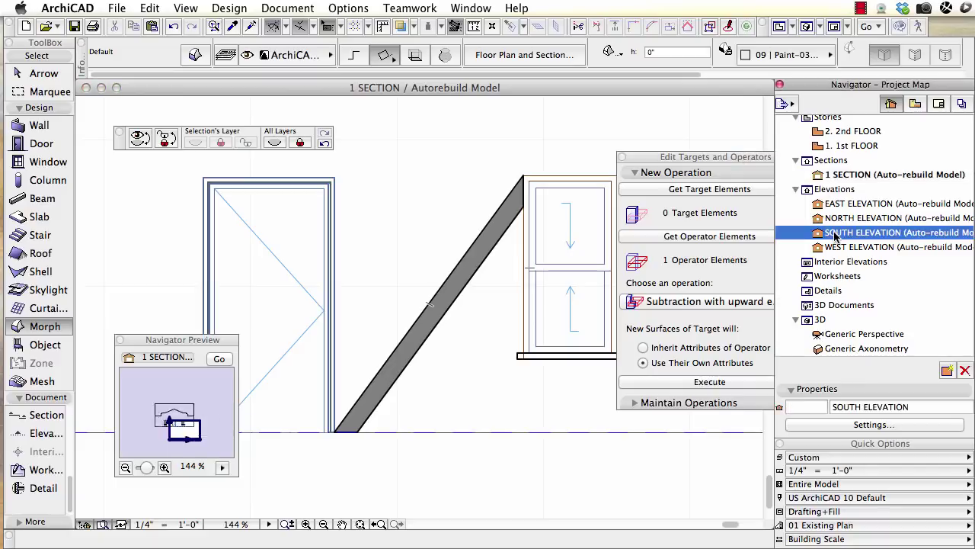
{"action": "double_click", "coordinate": [835, 235]}
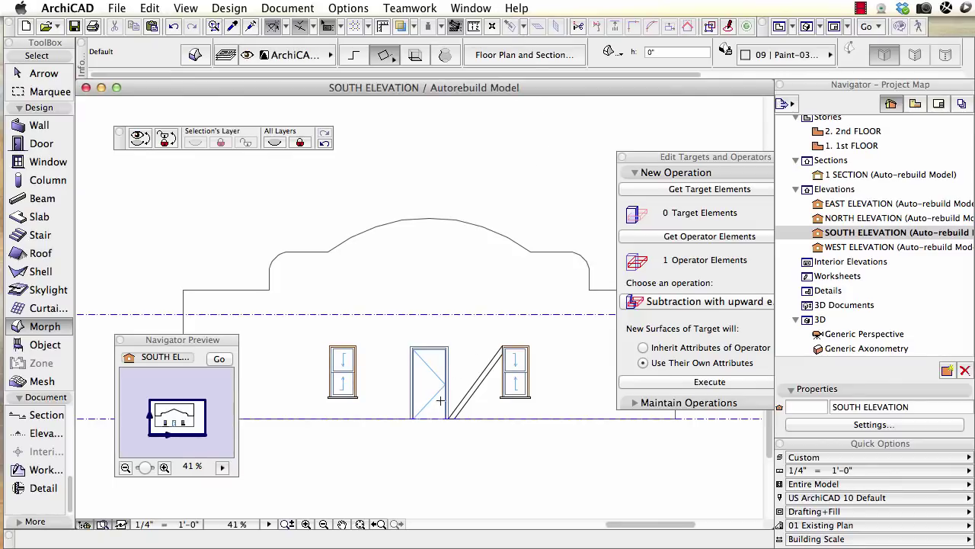
{"action": "scroll", "coordinate": [414, 416], "scroll_direction": "up", "scroll_amount": 5}
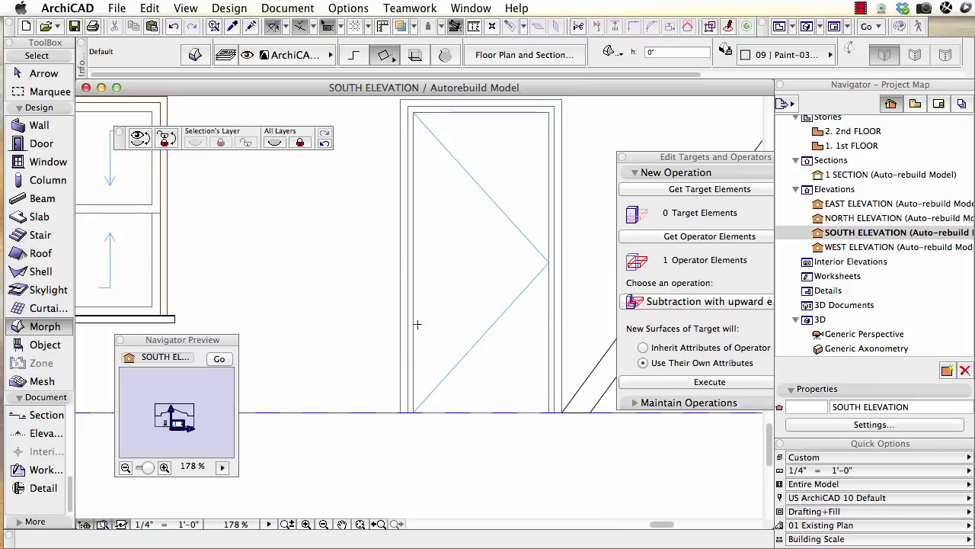
{"action": "key", "text": "shift"}
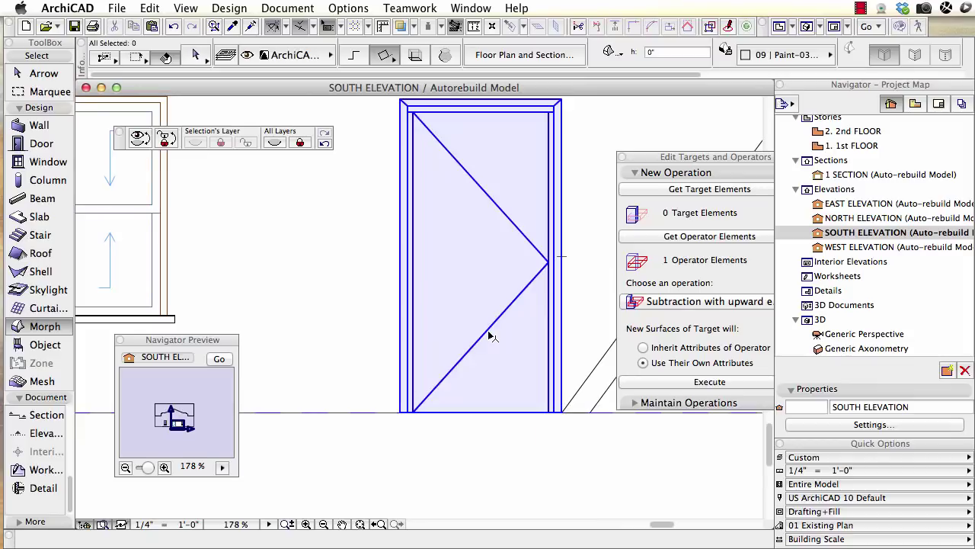
{"action": "left_click", "coordinate": [509, 266], "text": "shift"}
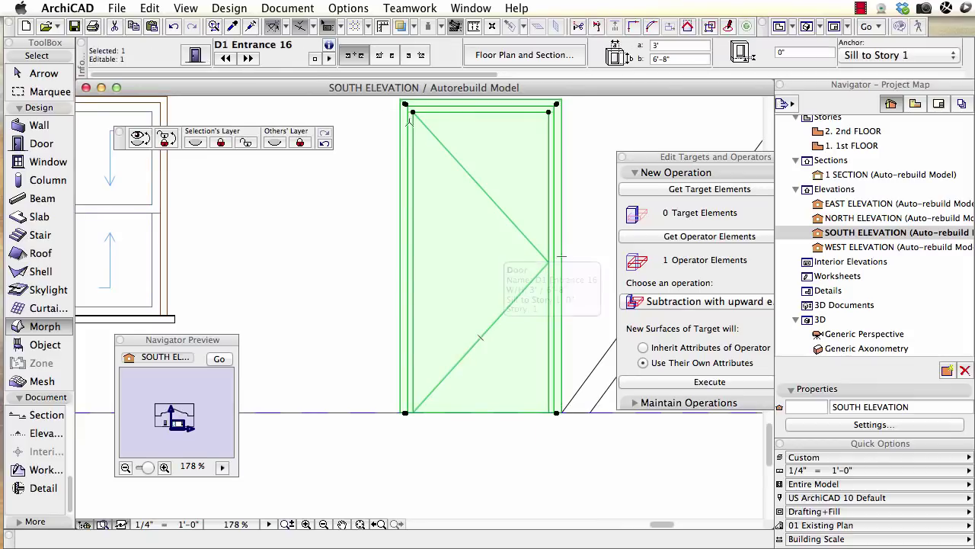
{"action": "left_click", "coordinate": [192, 56]}
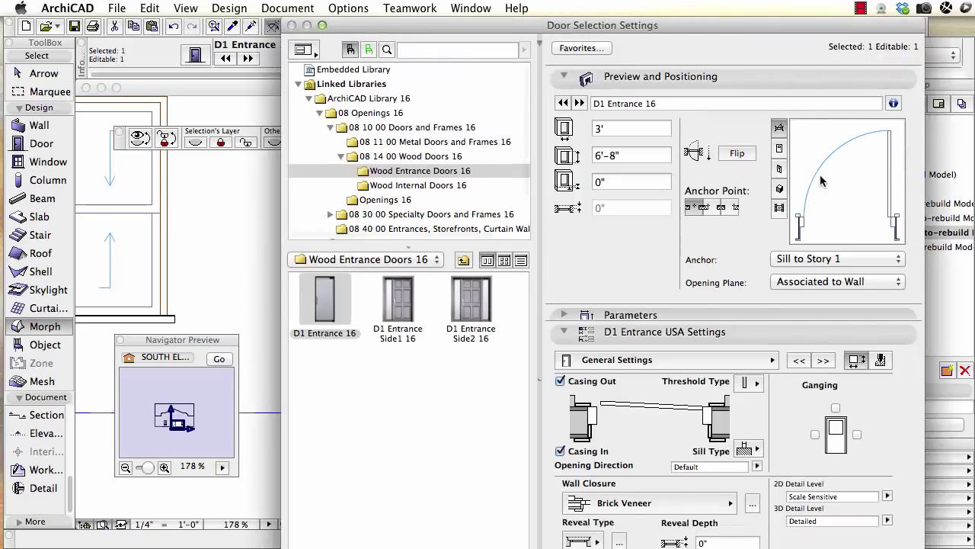
{"action": "left_click", "coordinate": [780, 189]}
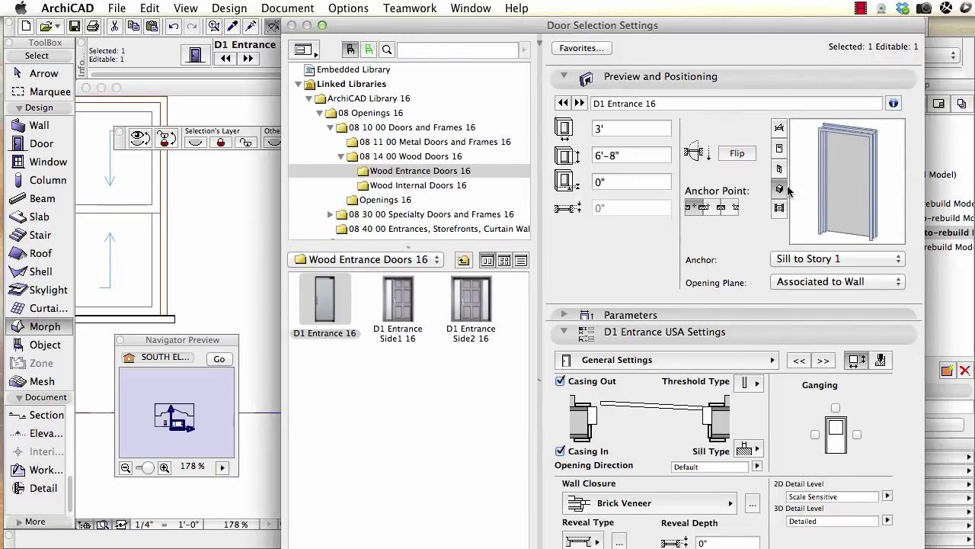
- Set the entrance door's panel style to Equal 6 Panel
{"action": "left_click", "coordinate": [648, 360]}
{"action": "key", "text": "Escape"}
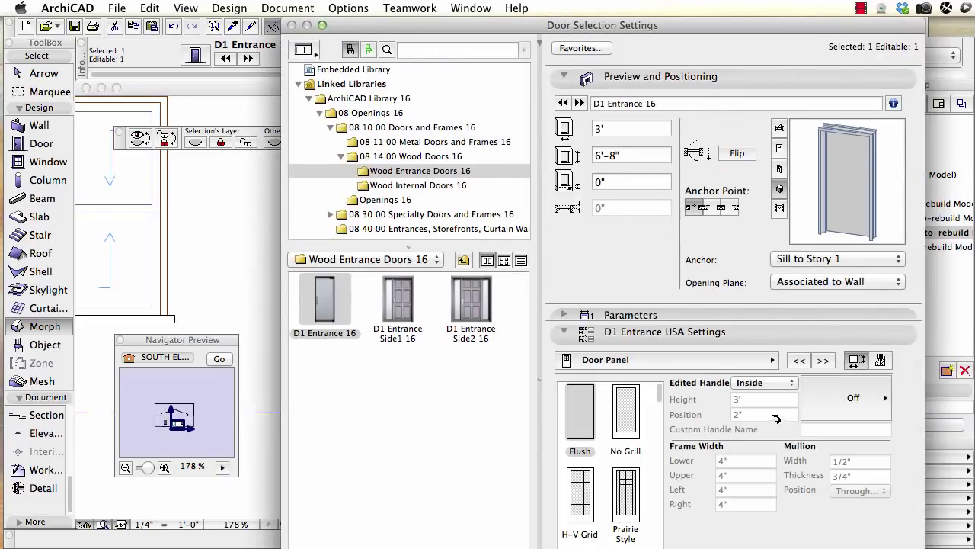
{"action": "left_click_drag", "start_coordinate": [661, 396], "coordinate": [660, 431]}
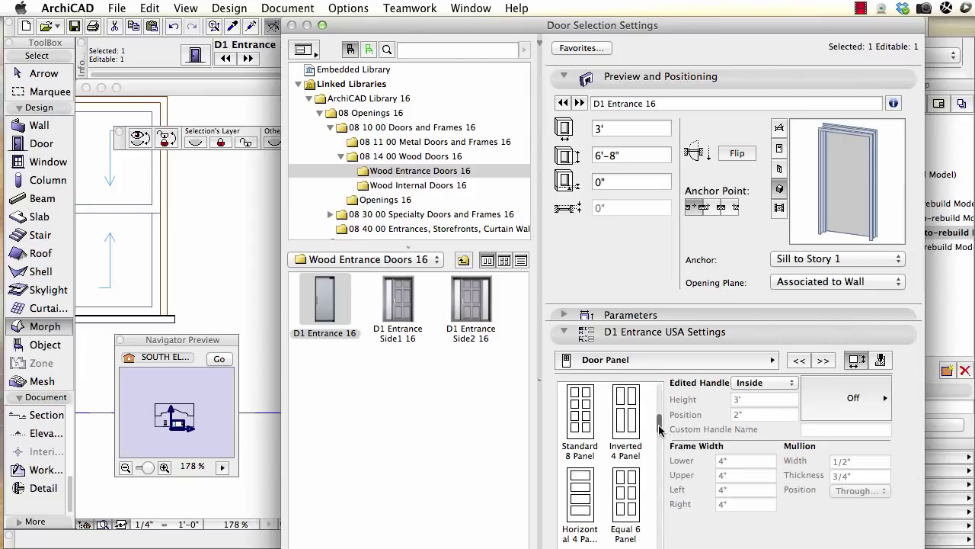
{"action": "left_click", "coordinate": [637, 495]}
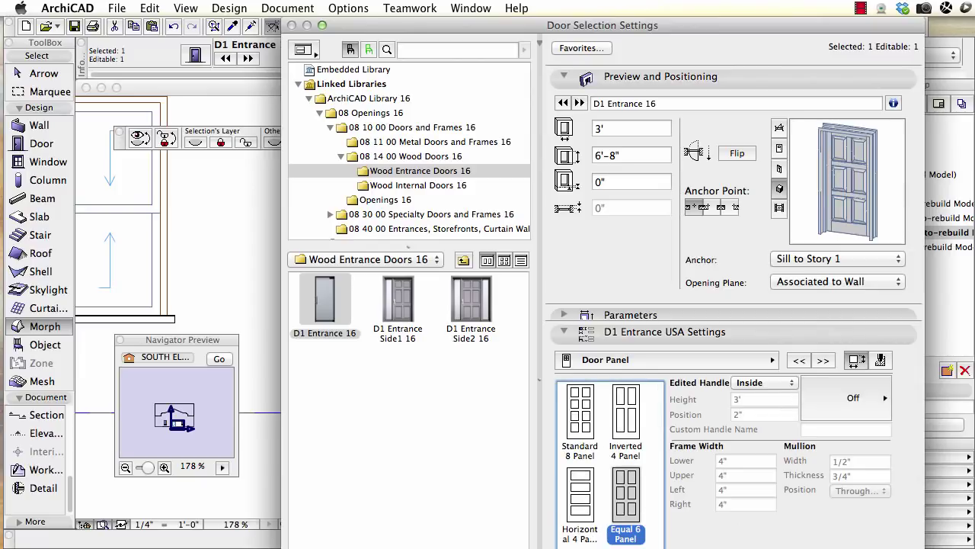
- Apply the entrance door's panel settings and bring the panelled door into view in 3D
{"action": "key", "text": "Return"}
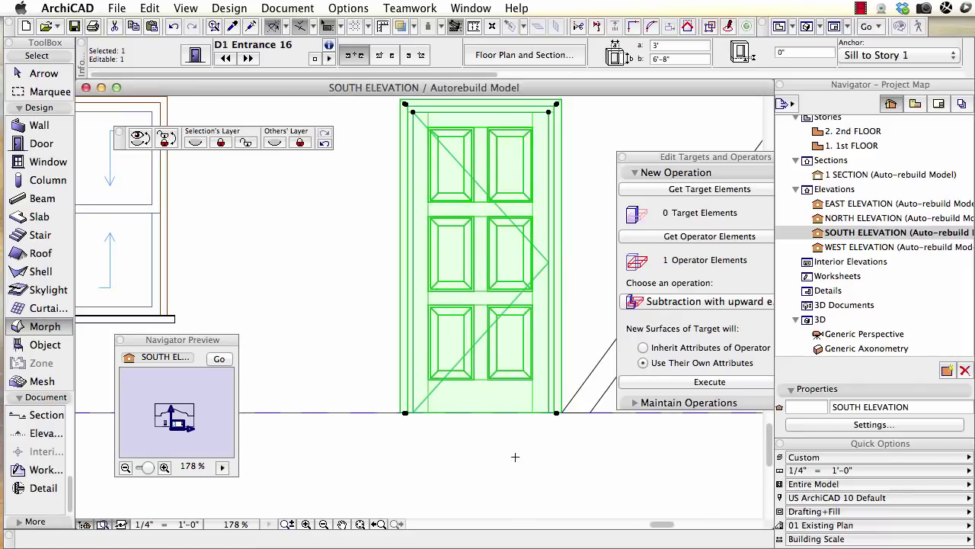
{"action": "left_click", "coordinate": [507, 438]}
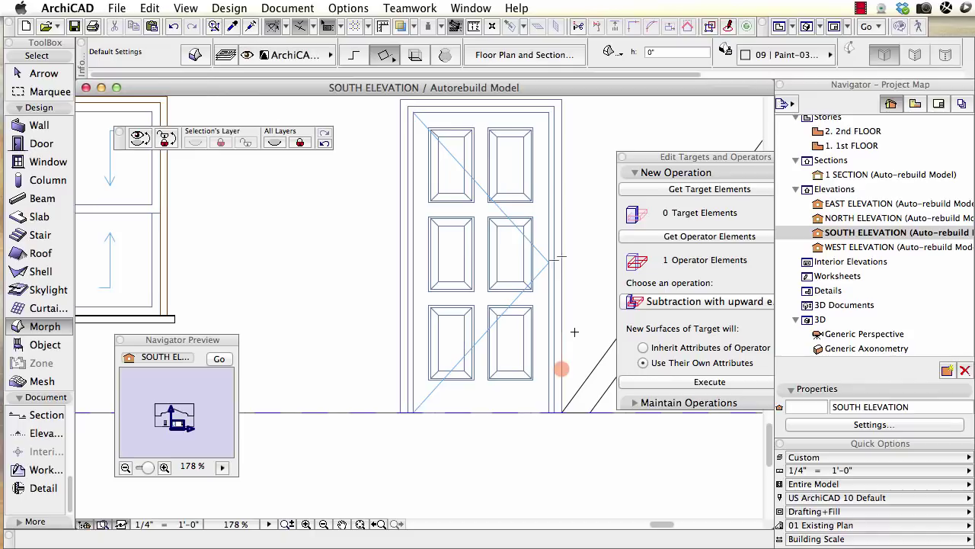
{"action": "key", "text": "F3"}
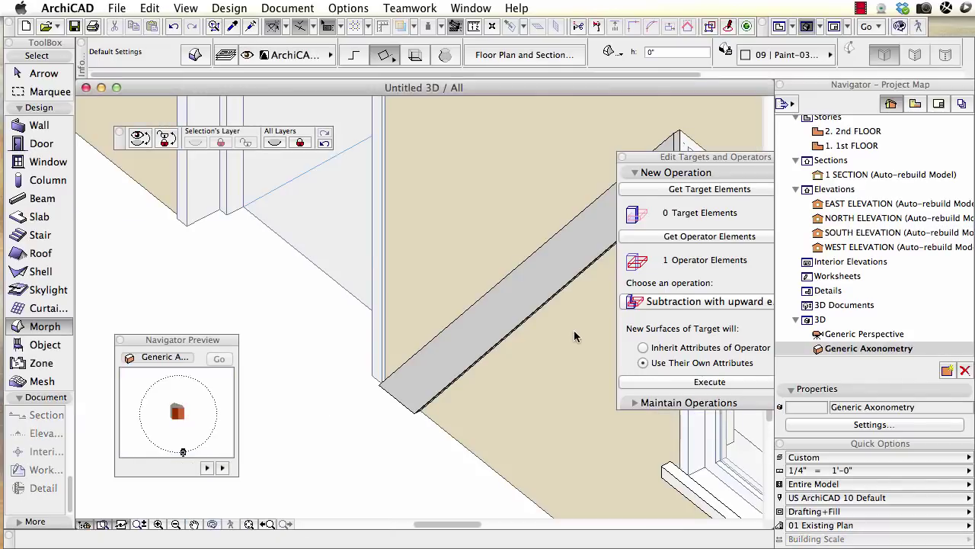
{"action": "scroll", "coordinate": [476, 274], "scroll_direction": "up", "scroll_amount": 4}
{"action": "scroll", "coordinate": [526, 273], "scroll_direction": "down", "scroll_amount": 3}
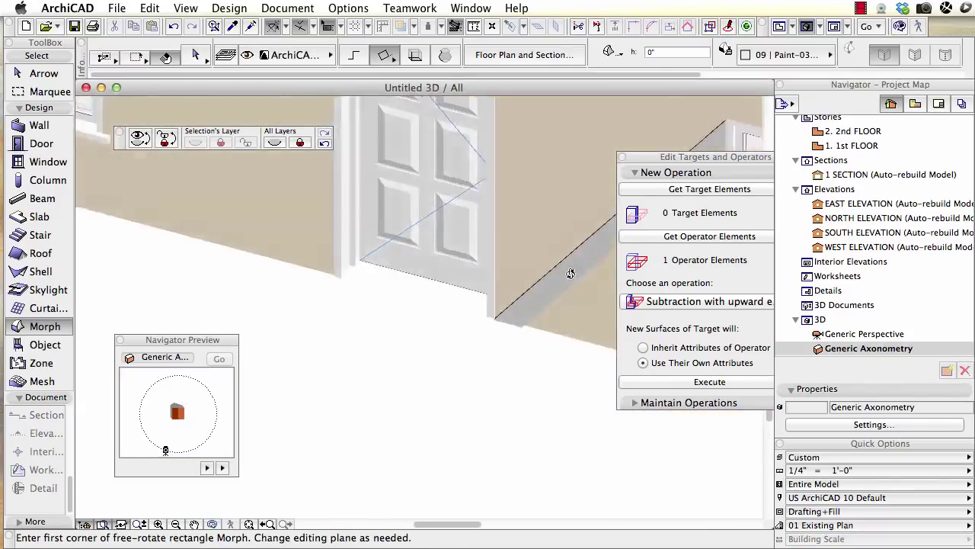
{"action": "middle_click_drag", "start_coordinate": [571, 272], "coordinate": [509, 415], "text": "shift"}
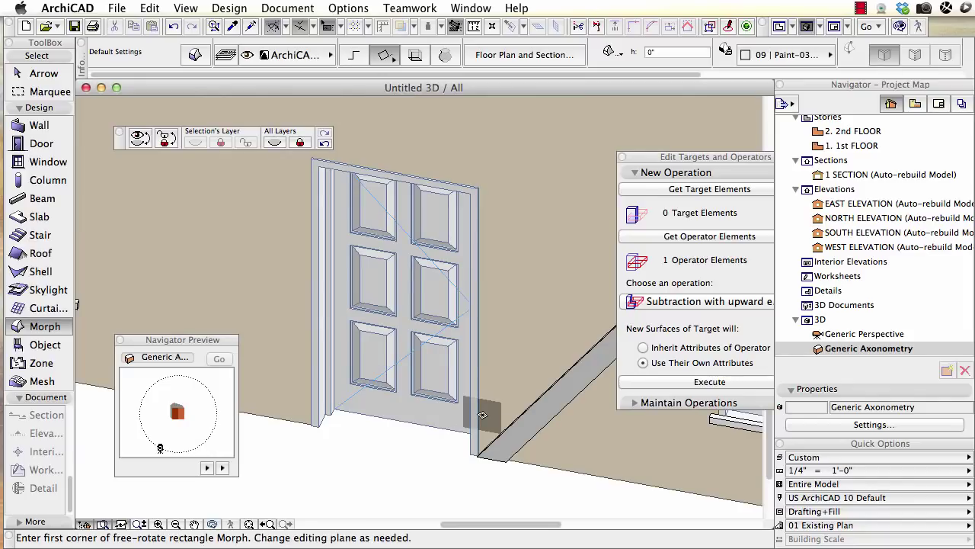
- Turn off Casing Out and Casing In in the entrance door's General Settings
{"action": "left_click", "coordinate": [427, 387], "text": "shift"}
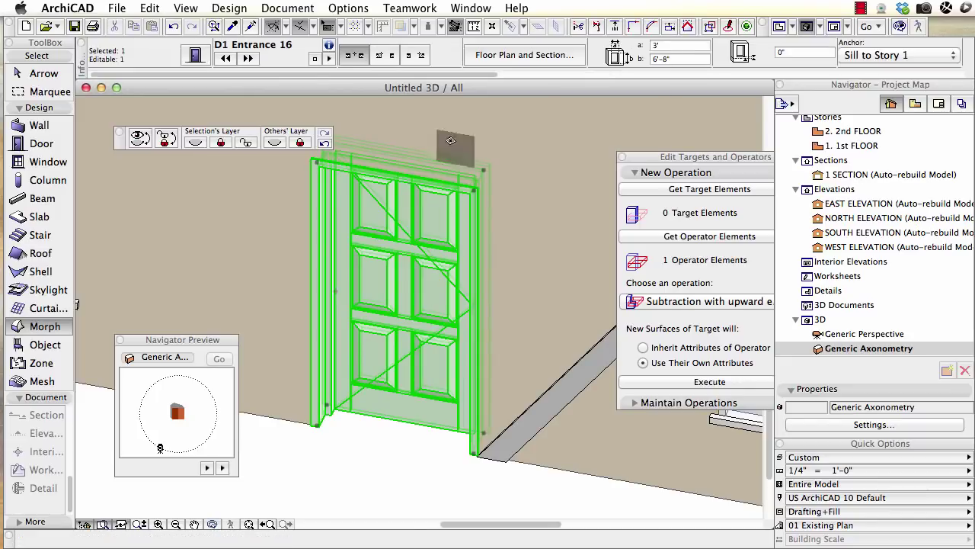
{"action": "left_click", "coordinate": [196, 53]}
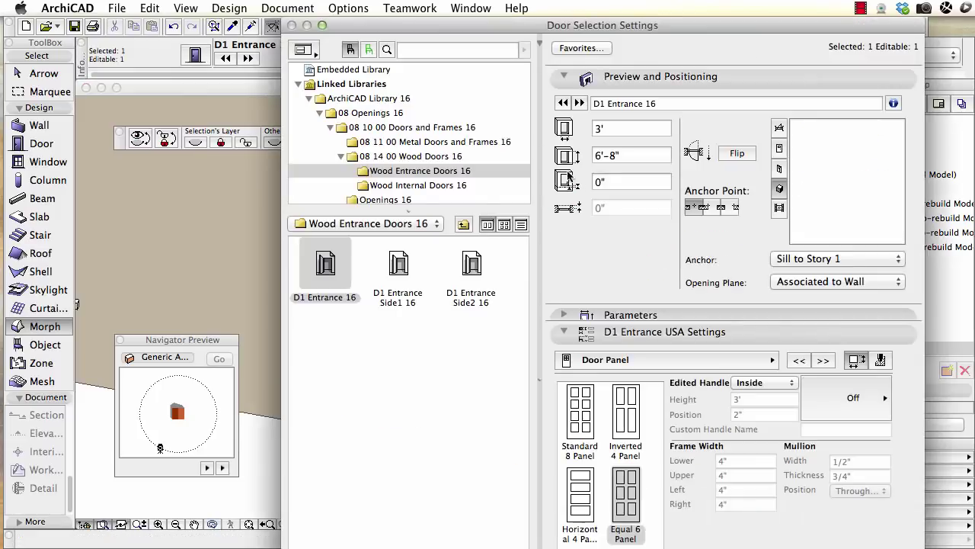
{"action": "left_click", "coordinate": [621, 335]}
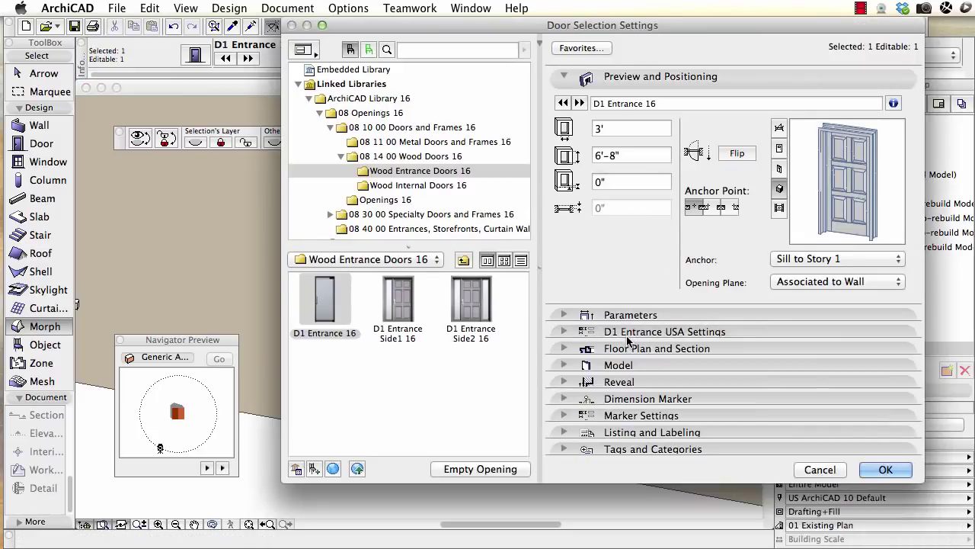
{"action": "left_click", "coordinate": [629, 333]}
{"action": "left_click", "coordinate": [641, 357]}
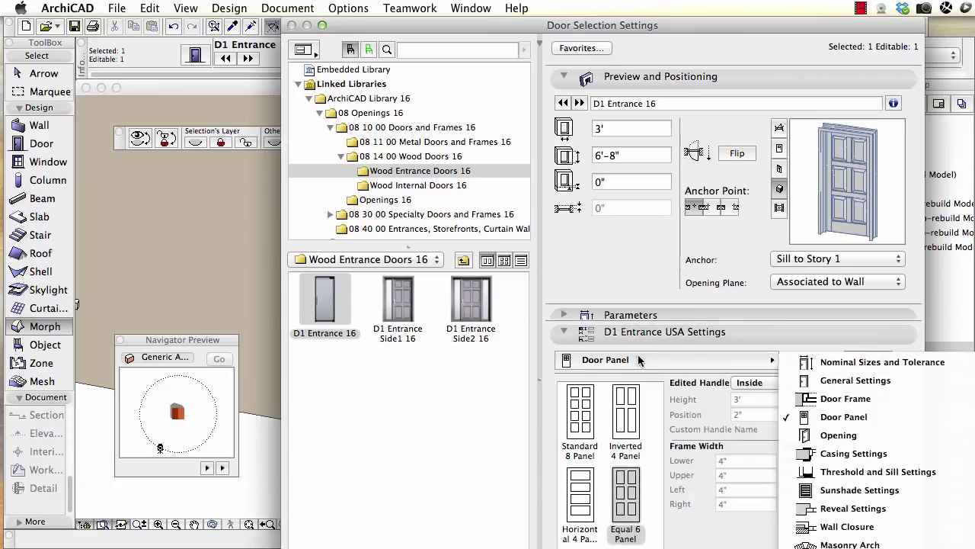
{"action": "left_click", "coordinate": [823, 381]}
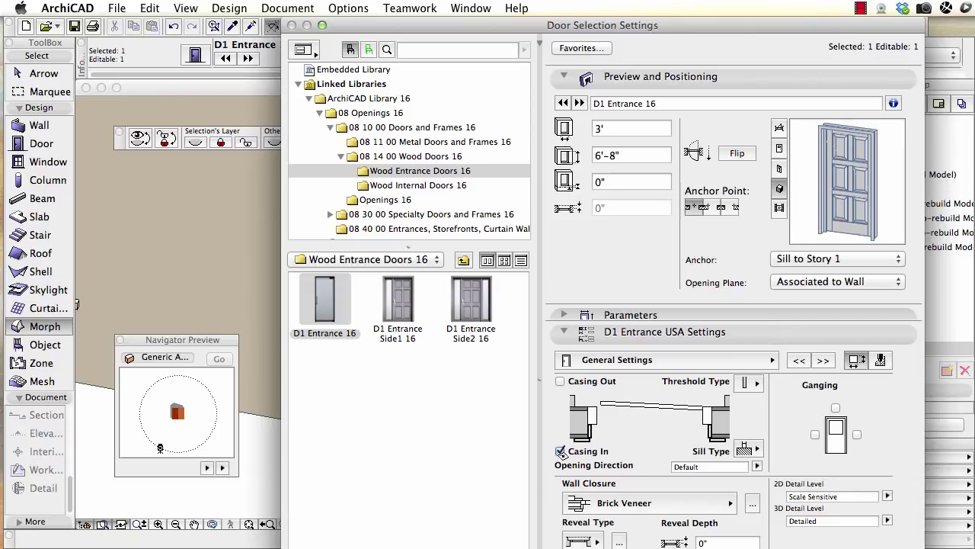
{"action": "key", "text": "Return"}
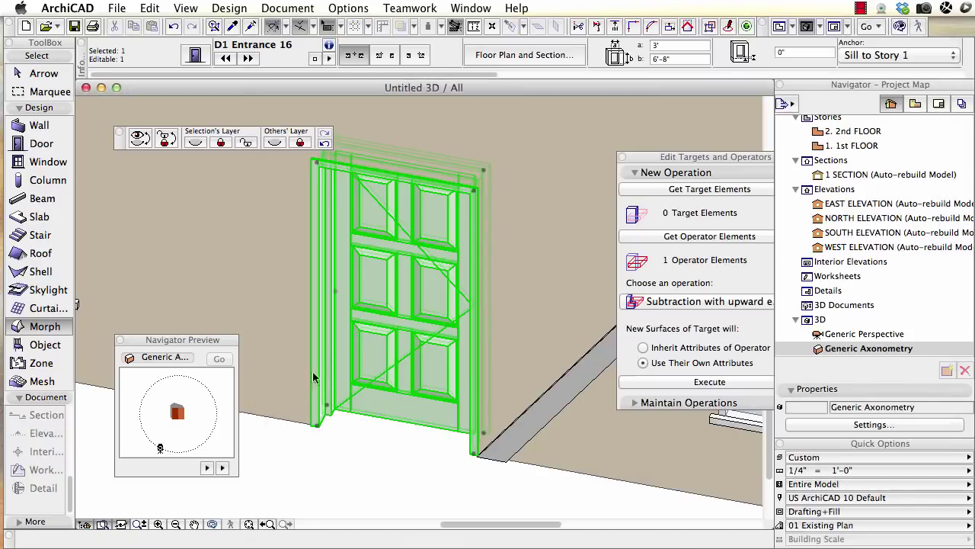
{"action": "key", "text": "Escape"}
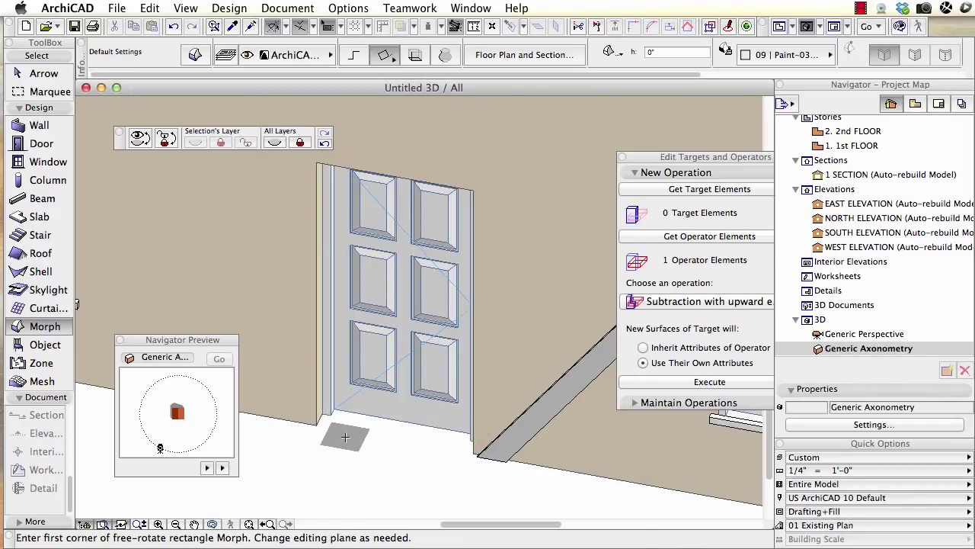
- On the 1st floor plan at the entrance door, start the Object tool and search the object library for "casing"
{"action": "key", "text": "F2"}
{"action": "scroll", "coordinate": [427, 353], "scroll_direction": "up", "scroll_amount": 8}
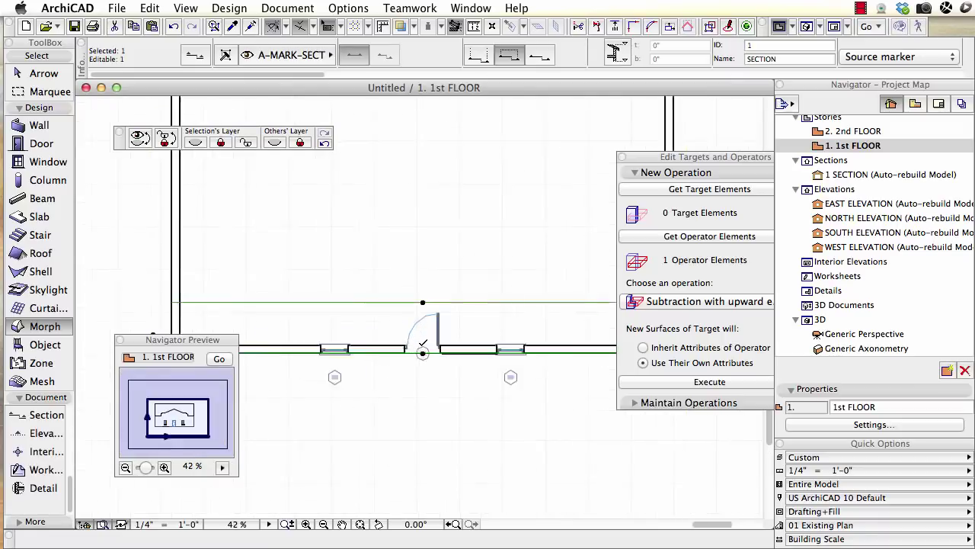
{"action": "scroll", "coordinate": [428, 352], "scroll_direction": "up", "scroll_amount": 4}
{"action": "scroll", "coordinate": [429, 354], "scroll_direction": "down", "scroll_amount": 1}
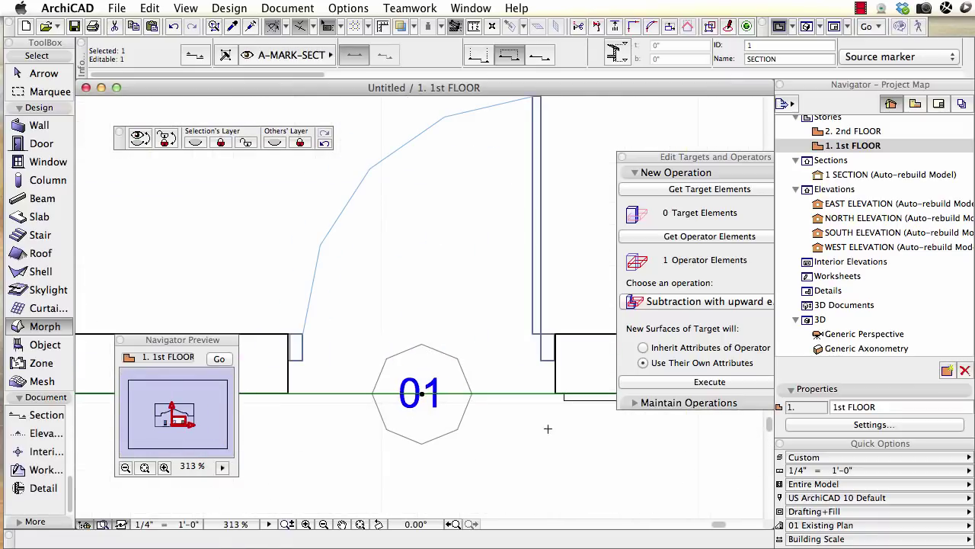
{"action": "middle_click_drag", "start_coordinate": [545, 435], "coordinate": [606, 432]}
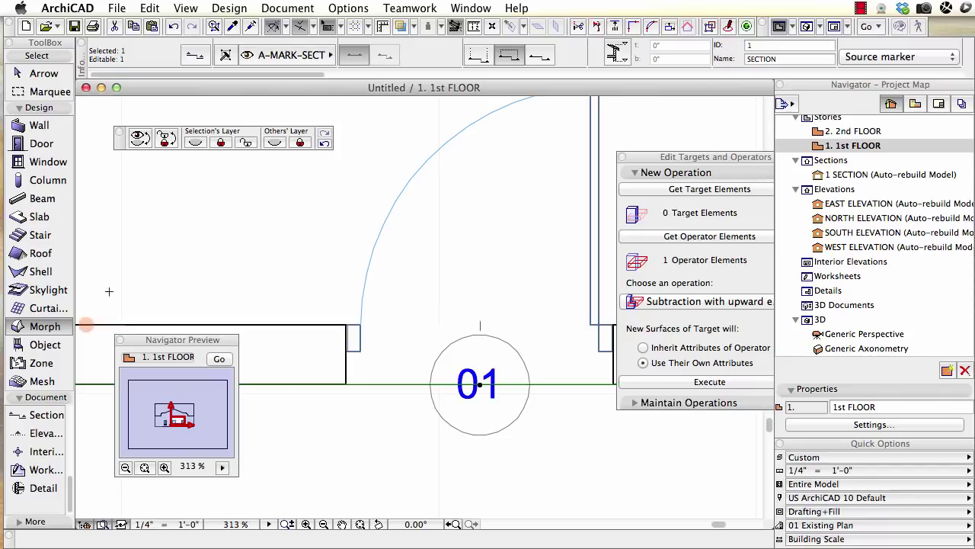
{"action": "left_click", "coordinate": [56, 344]}
{"action": "key", "text": "Escape"}
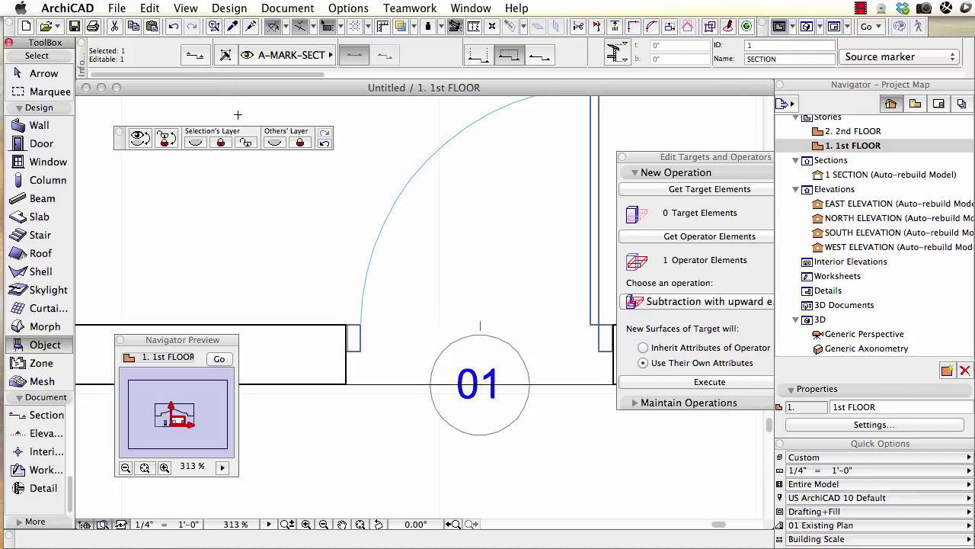
{"action": "key", "text": "super+t"}
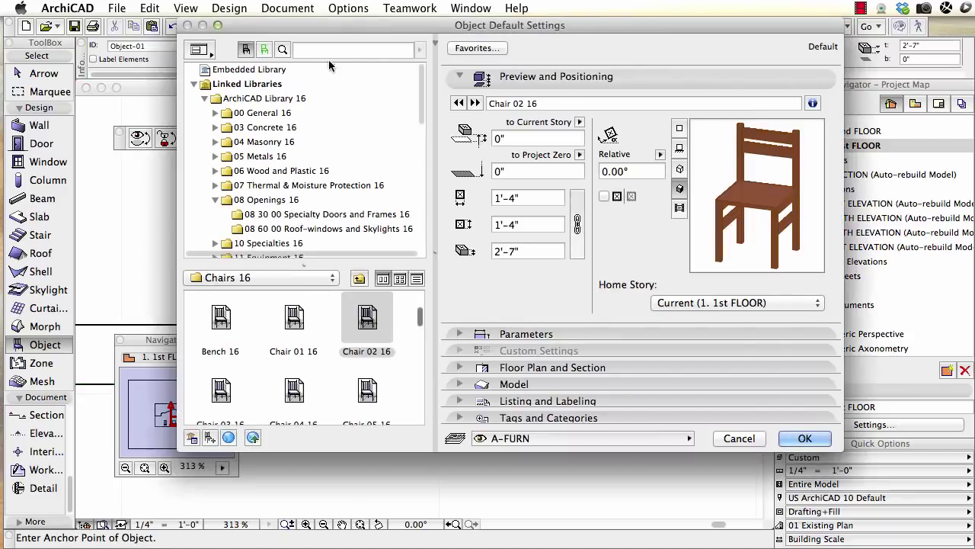
{"action": "left_click", "coordinate": [343, 50]}
{"action": "type", "text": "casing"}
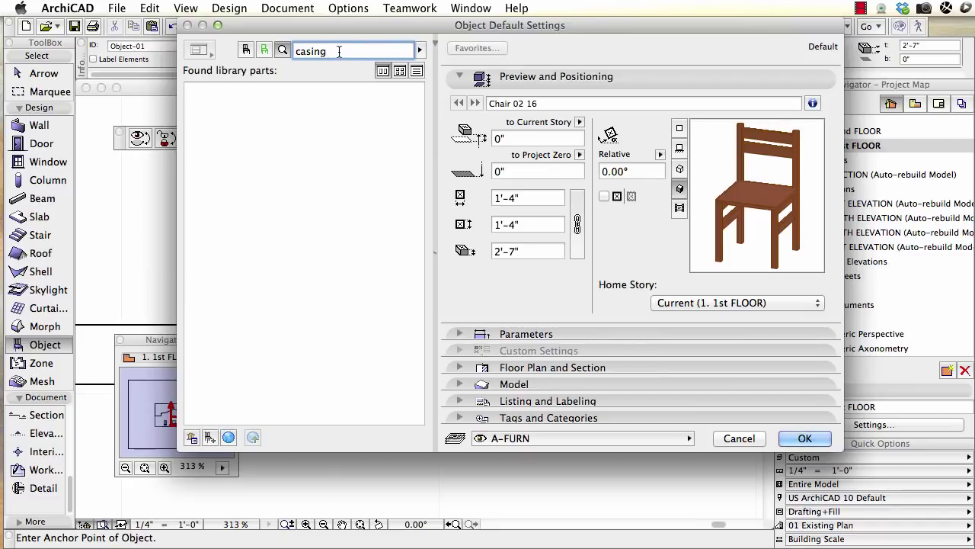
{"action": "key", "text": "Return"}
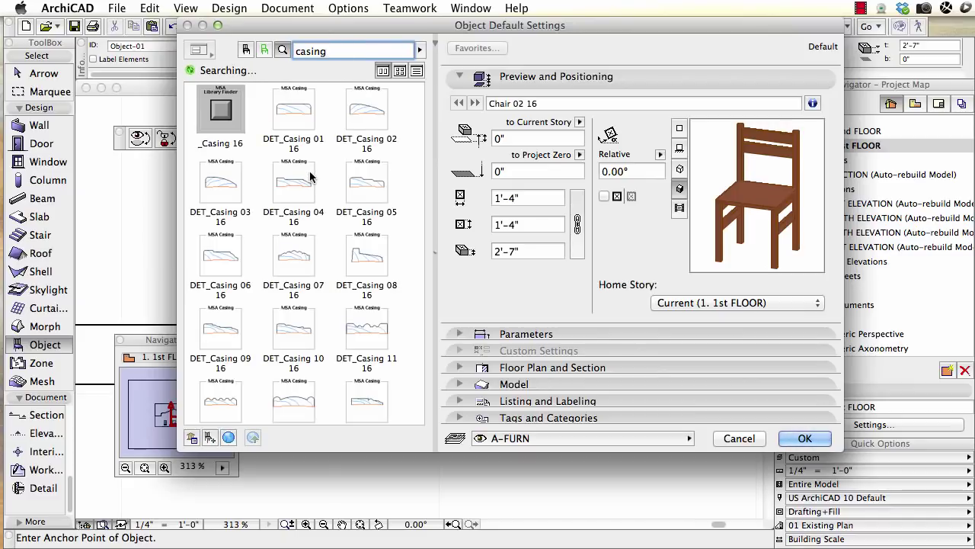
- Choose DET_Casing 04 16 with its 2D preview and place it just outside the front wall beside the entrance door's opening
{"action": "left_click", "coordinate": [313, 189]}
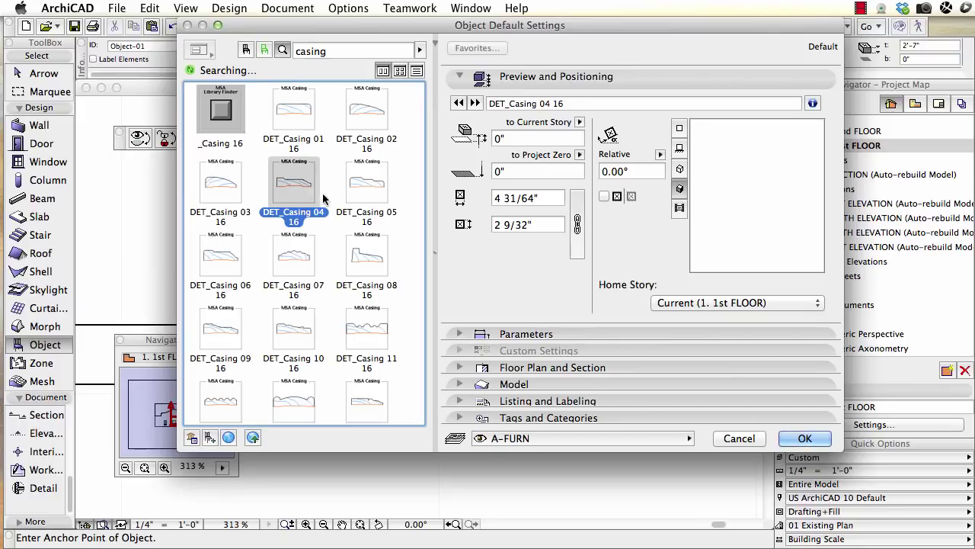
{"action": "left_click", "coordinate": [678, 130]}
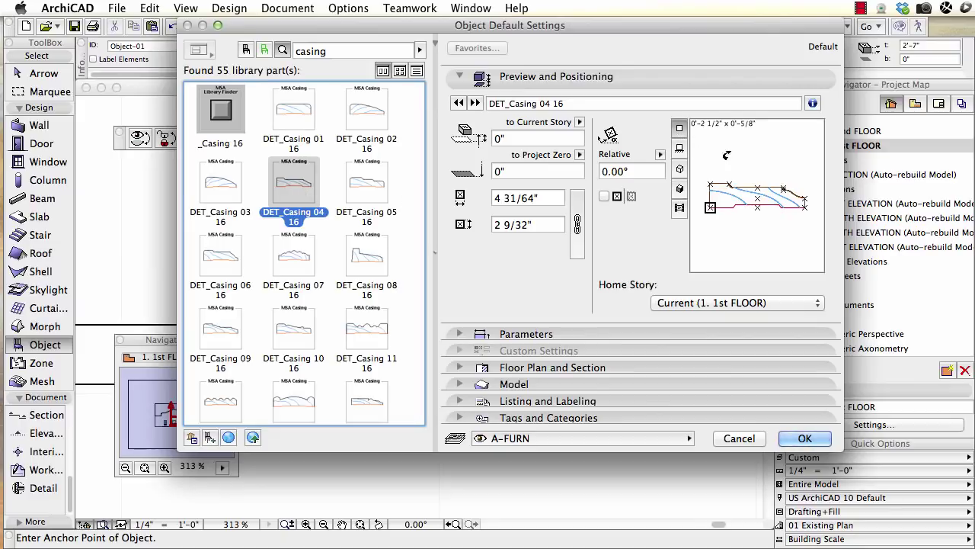
{"action": "left_click", "coordinate": [806, 440]}
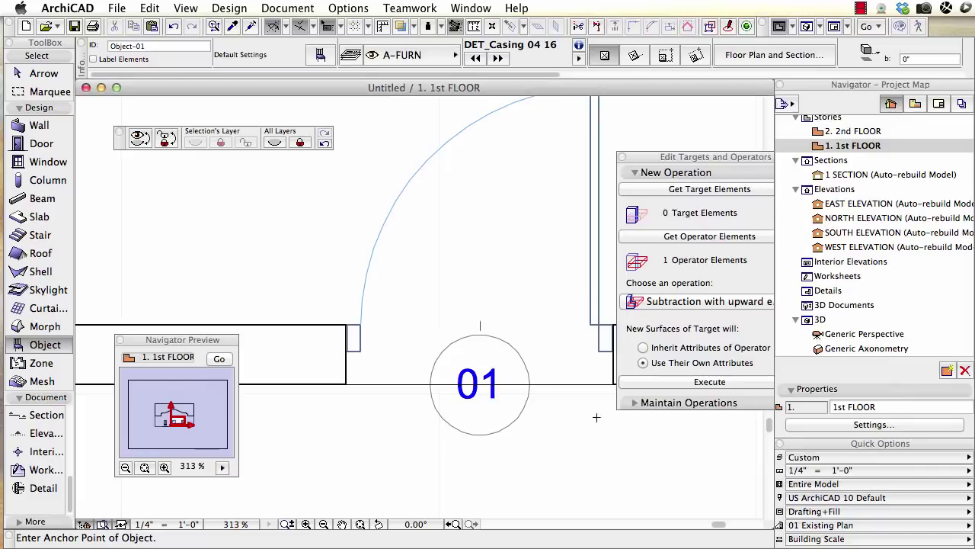
{"action": "left_click", "coordinate": [325, 411]}
{"action": "scroll", "coordinate": [327, 415], "scroll_direction": "up", "scroll_amount": 3}
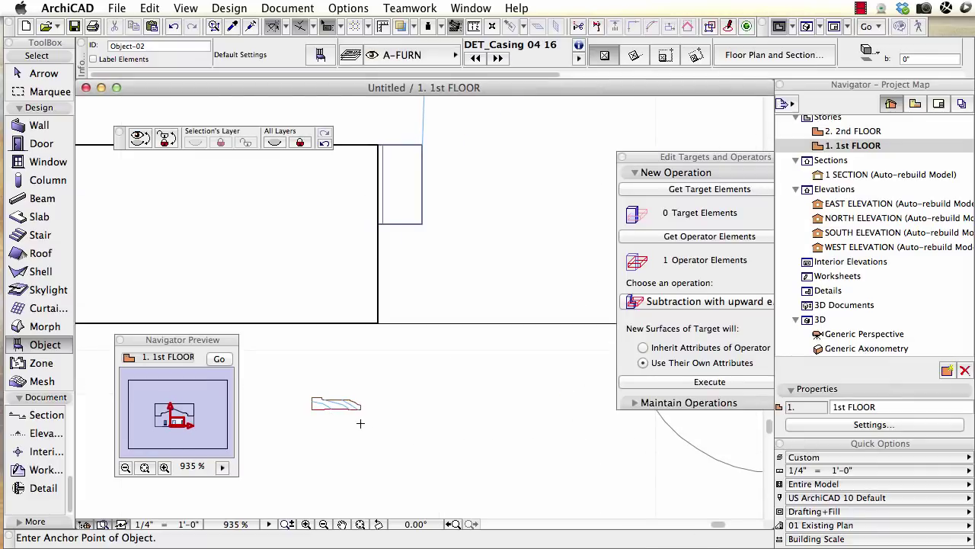
- Check in 3D beside the entrance door whether the placed casing appears, and examine its profile on the 1st floor plan
{"action": "key", "text": "F3"}
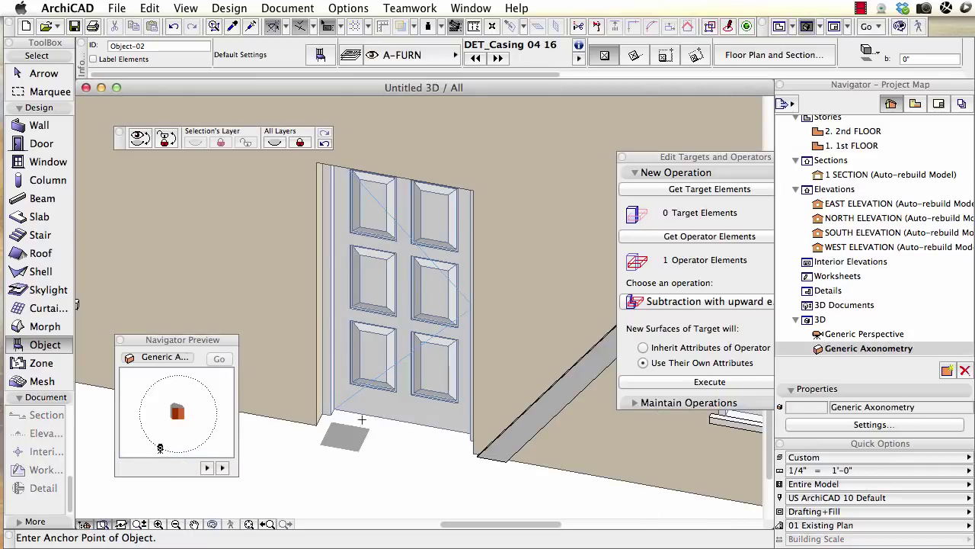
{"action": "scroll", "coordinate": [317, 435], "scroll_direction": "up", "scroll_amount": 3}
{"action": "scroll", "coordinate": [325, 442], "scroll_direction": "down", "scroll_amount": 3}
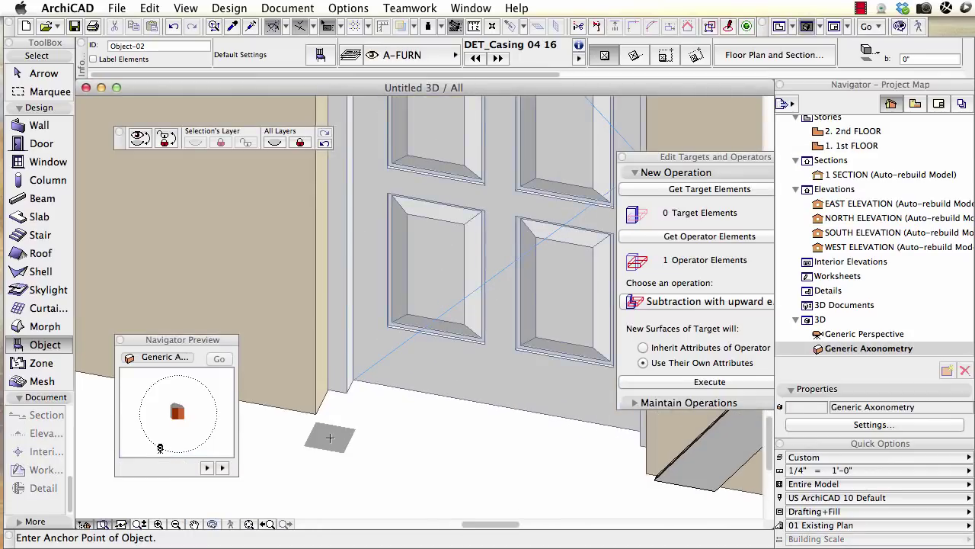
{"action": "key", "text": "F2"}
{"action": "scroll", "coordinate": [352, 429], "scroll_direction": "up", "scroll_amount": 3}
{"action": "scroll", "coordinate": [374, 416], "scroll_direction": "up", "scroll_amount": 1}
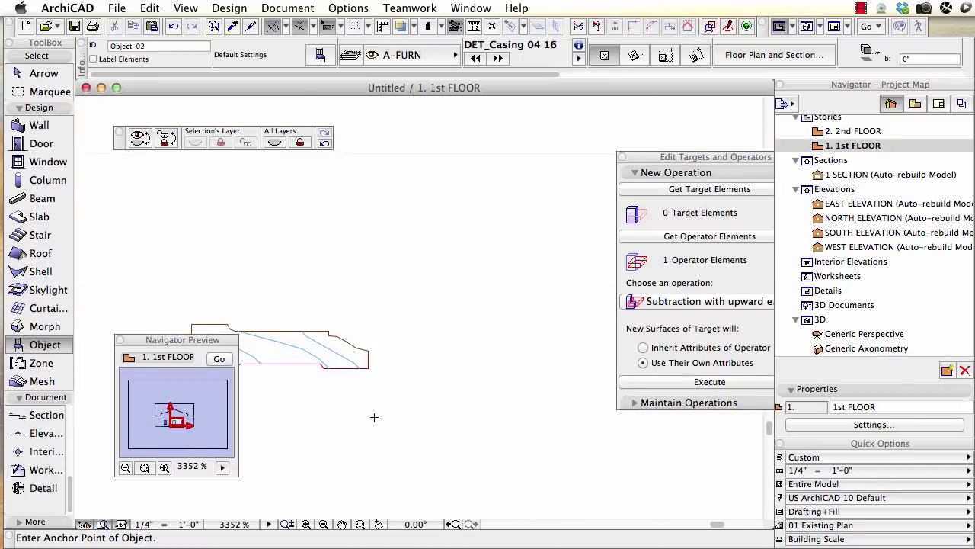
{"action": "scroll", "coordinate": [376, 414], "scroll_direction": "down", "scroll_amount": 2}
{"action": "middle_click_drag", "start_coordinate": [379, 418], "coordinate": [478, 402]}
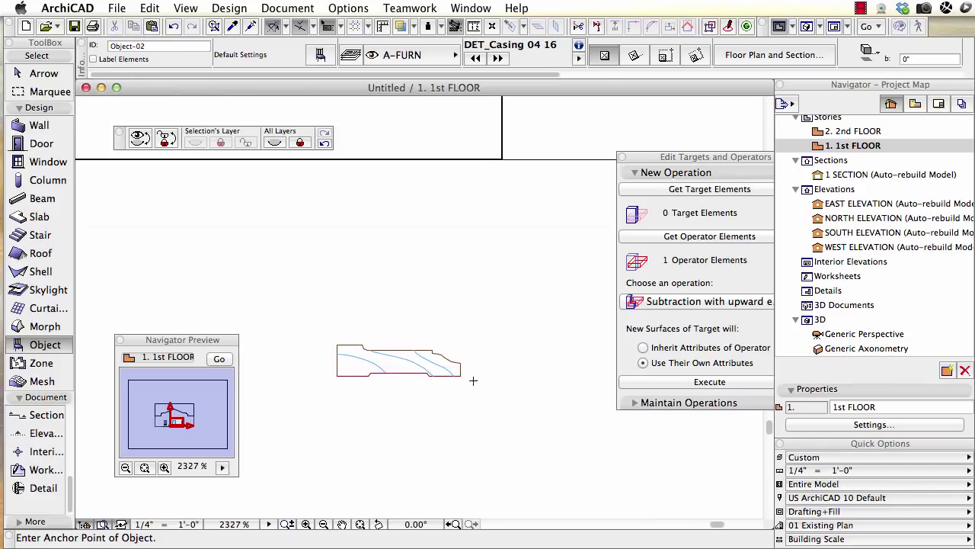
- Explode the casing object into the current view, keeping drawing primitives only
{"action": "left_click", "coordinate": [462, 374]}
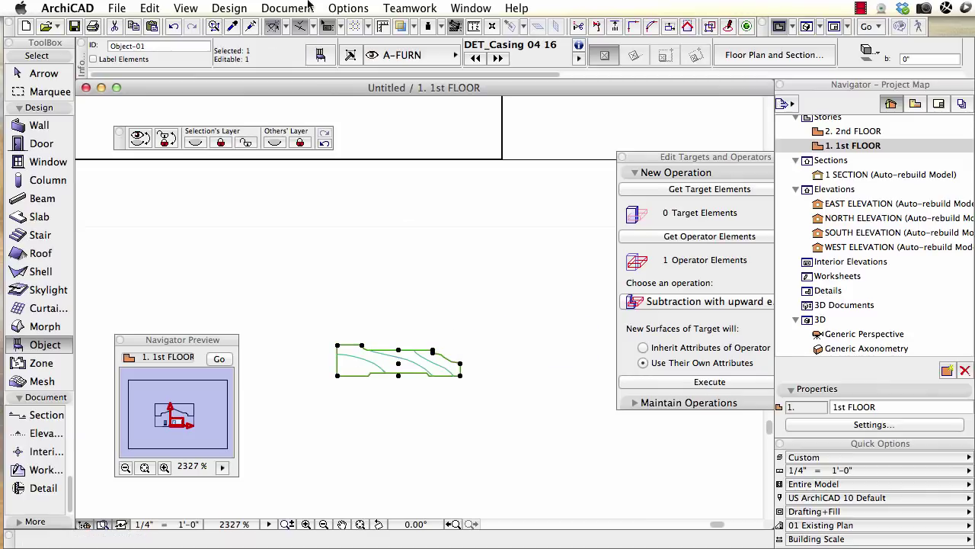
{"action": "left_click", "coordinate": [150, 8]}
{"action": "mouse_move", "coordinate": [206, 311]}
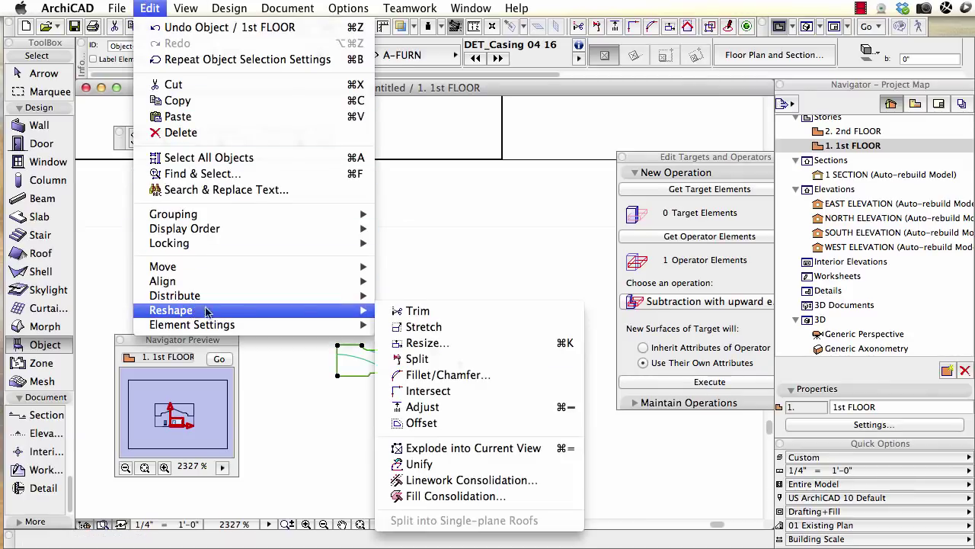
{"action": "left_click", "coordinate": [450, 448]}
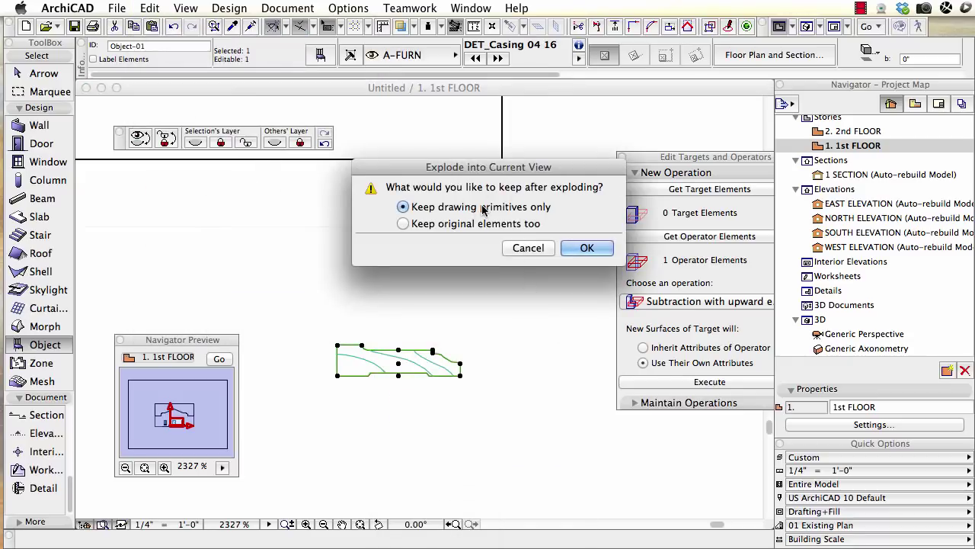
{"action": "left_click", "coordinate": [587, 248]}
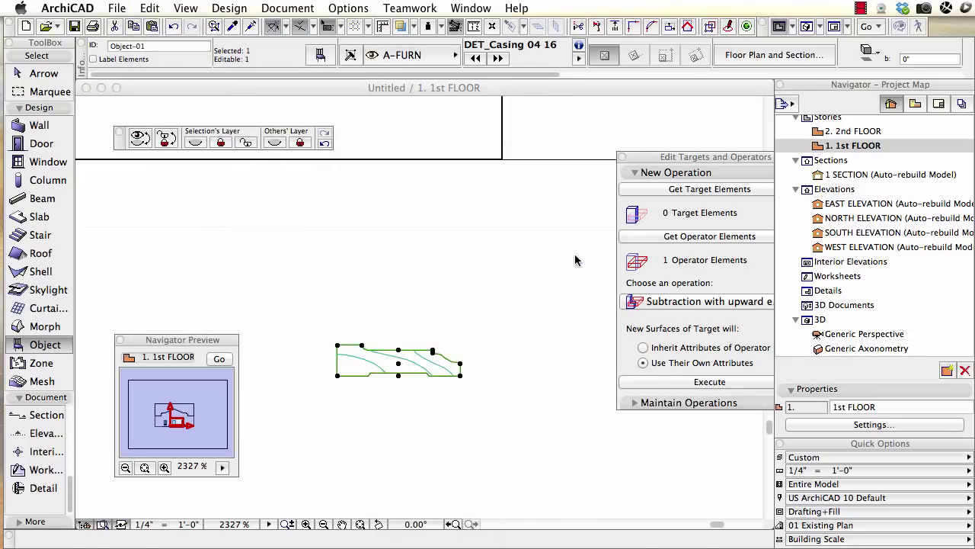
- Delete the three curved wood-grain lines inside the exploded casing profile
{"action": "left_click", "coordinate": [378, 358]}
{"action": "left_click", "coordinate": [426, 359], "text": "shift"}
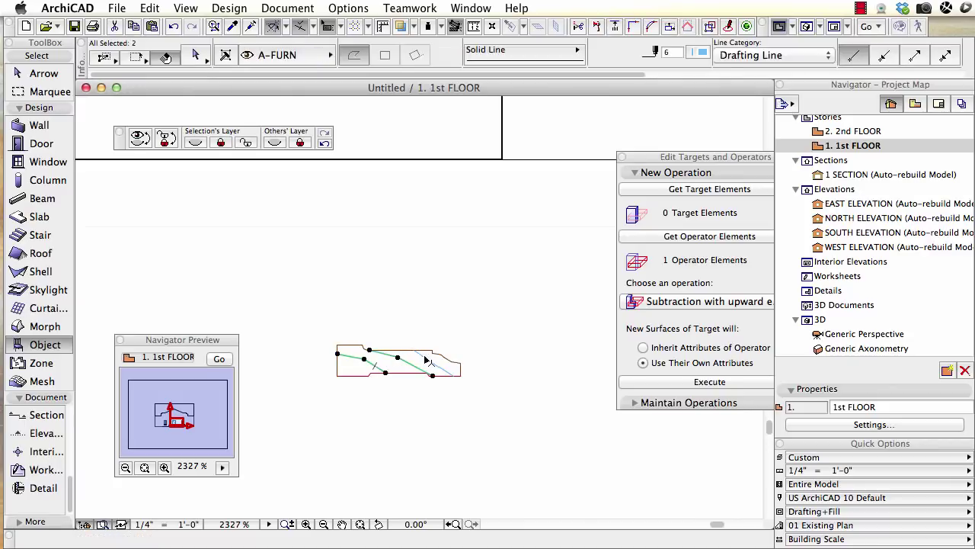
{"action": "left_click", "coordinate": [427, 360], "text": "shift"}
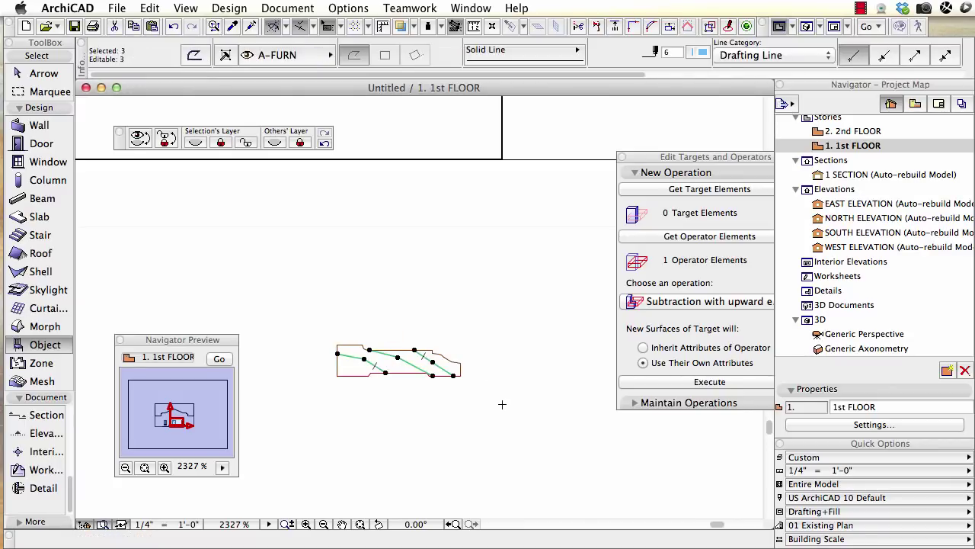
{"action": "key", "text": "Escape"}
{"action": "scroll", "coordinate": [502, 404], "scroll_direction": "down", "scroll_amount": 4}
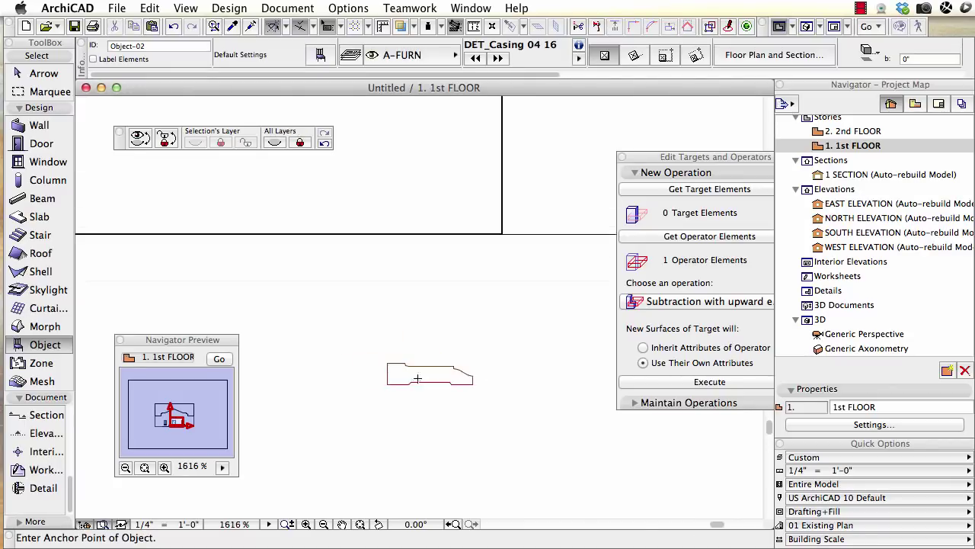
{"action": "scroll", "coordinate": [404, 391], "scroll_direction": "up", "scroll_amount": 6}
{"action": "scroll", "coordinate": [405, 390], "scroll_direction": "down", "scroll_amount": 2}
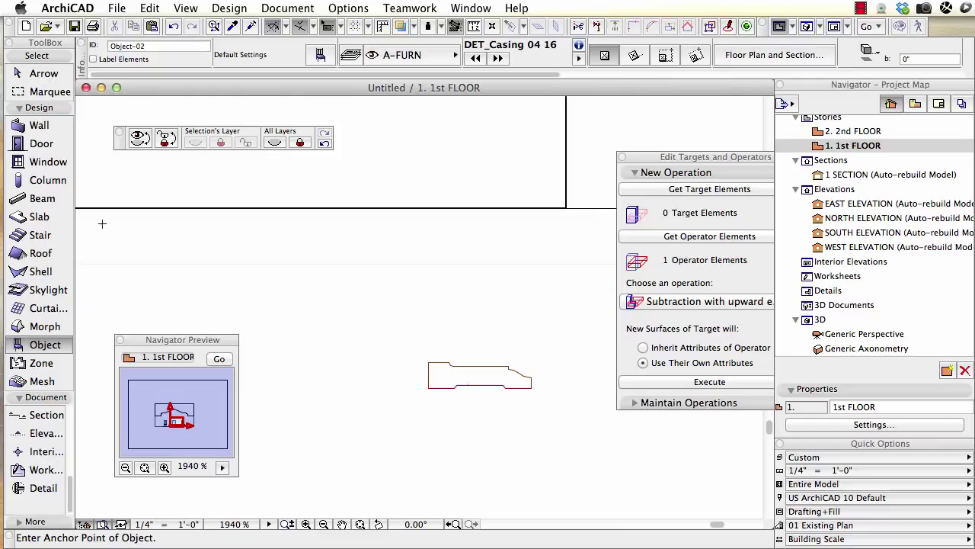
- Mirror all the linework of the exploded casing profile about a horizontal axis just below it
{"action": "left_click", "coordinate": [34, 73]}
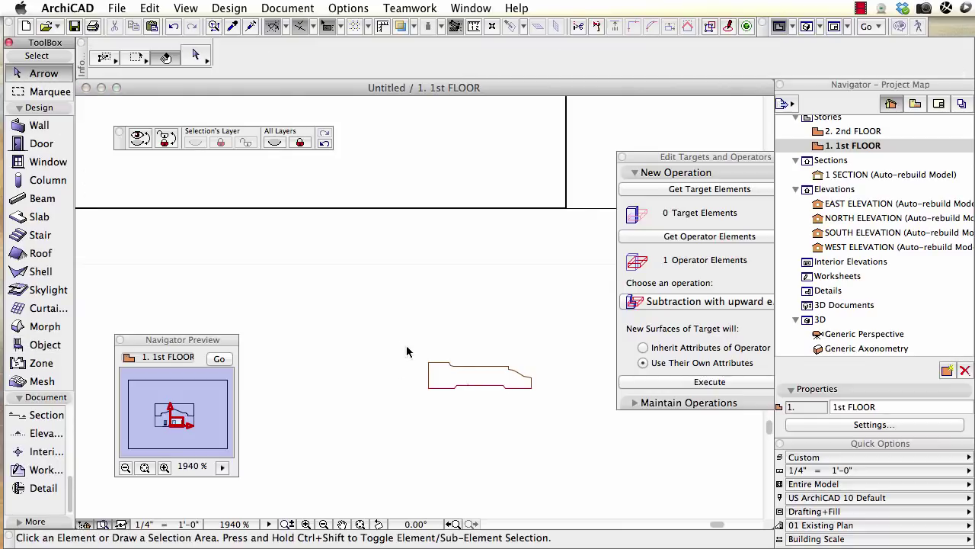
{"action": "left_click_drag", "start_coordinate": [406, 346], "coordinate": [535, 408]}
{"action": "left_click", "coordinate": [535, 408]}
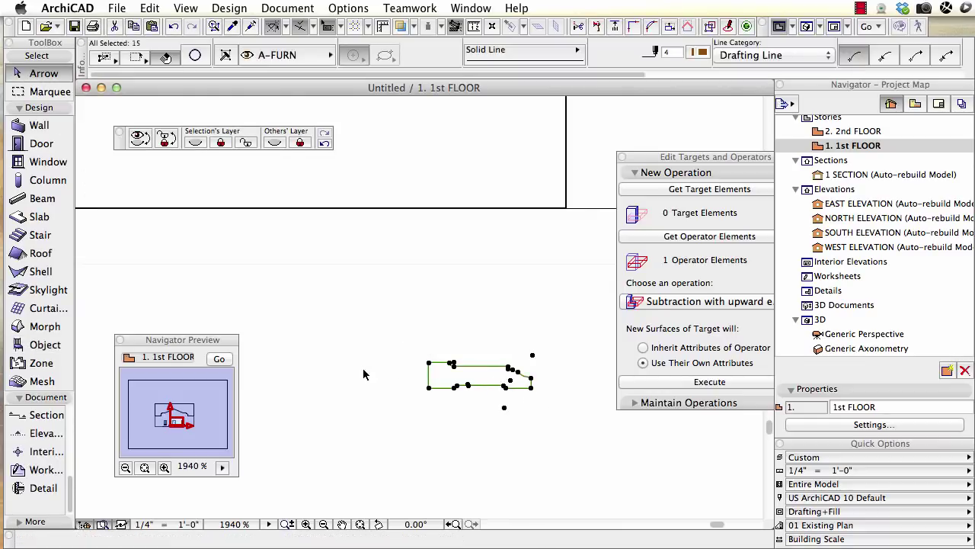
{"action": "right_click", "coordinate": [355, 329]}
{"action": "mouse_move", "coordinate": [461, 450]}
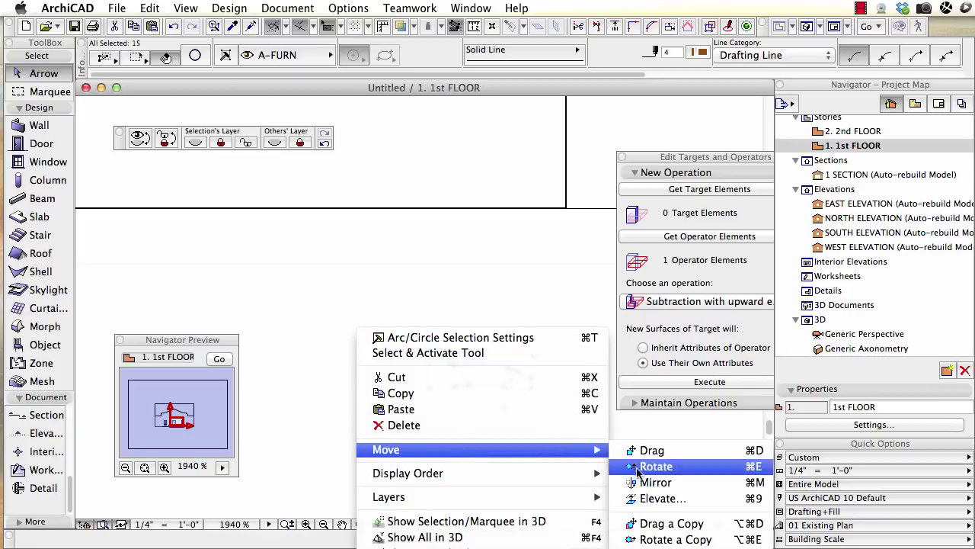
{"action": "left_click", "coordinate": [658, 483]}
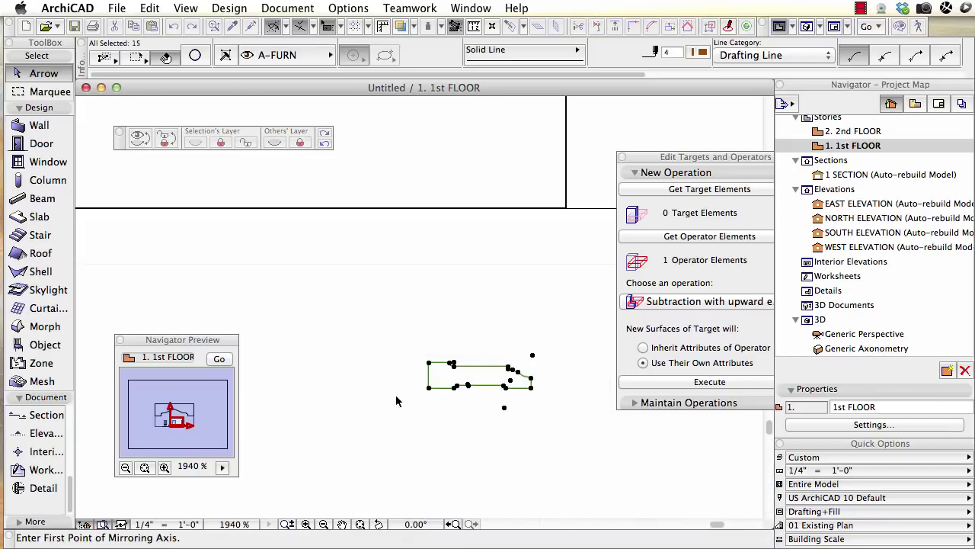
{"action": "left_click", "coordinate": [403, 406]}
{"action": "left_click", "coordinate": [577, 404]}
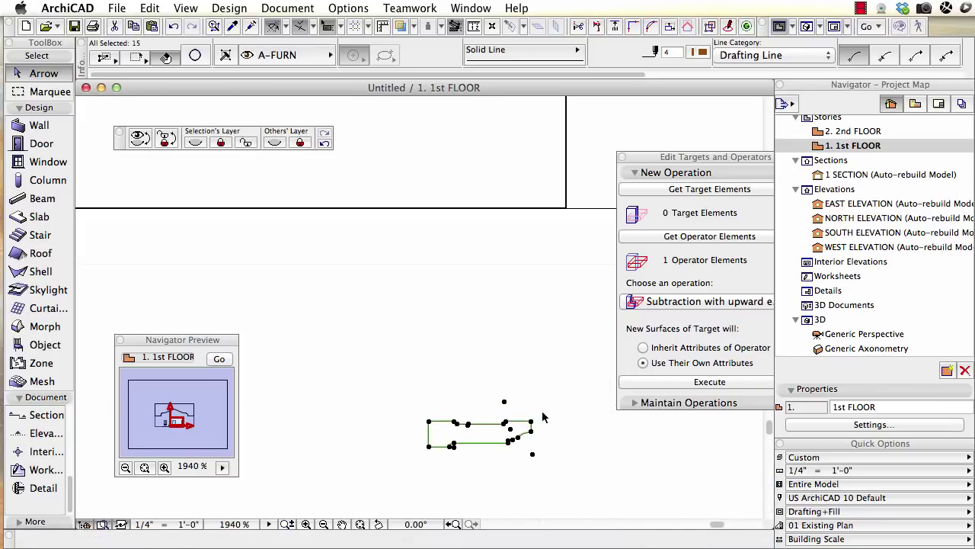
- Move the mirrored casing profile straight up about 2 inches, closer to the front wall, and deselect it
{"action": "key", "text": "super+d"}
{"action": "left_click", "coordinate": [505, 421]}
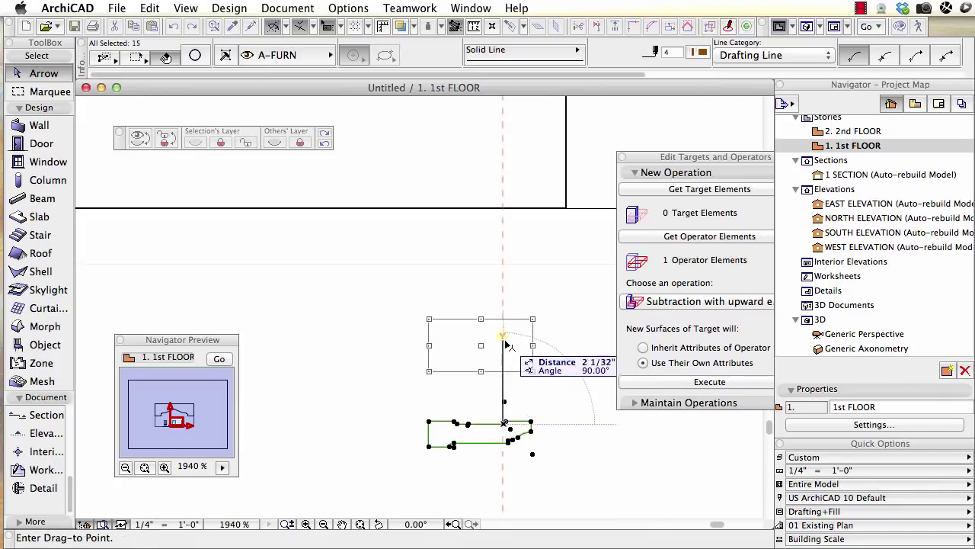
{"action": "left_click", "coordinate": [504, 338]}
{"action": "key", "text": "Escape"}
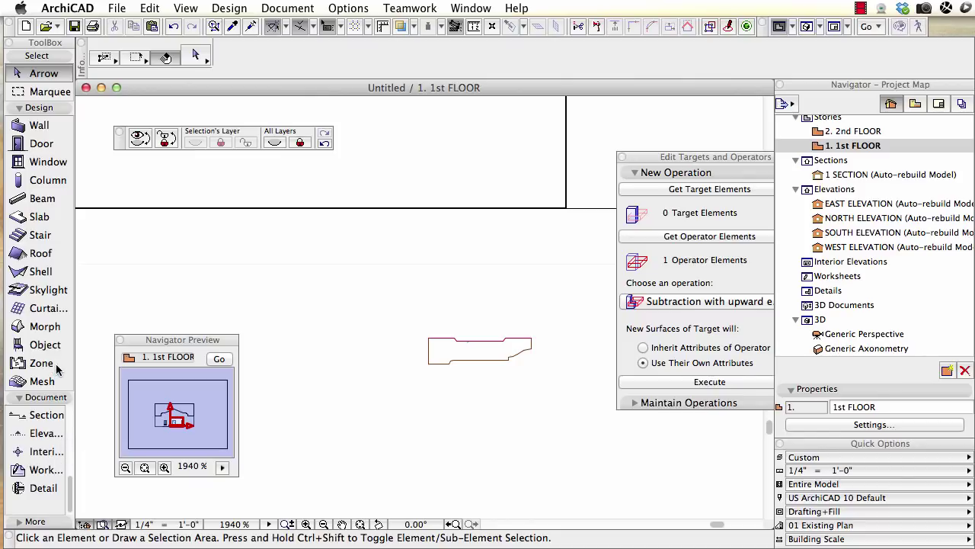
- Create a 25 % drafting fill from the casing profile with the Magic Wand, undoing the first trace from inside and retracing from its lower-left corner
{"action": "left_click", "coordinate": [48, 326]}
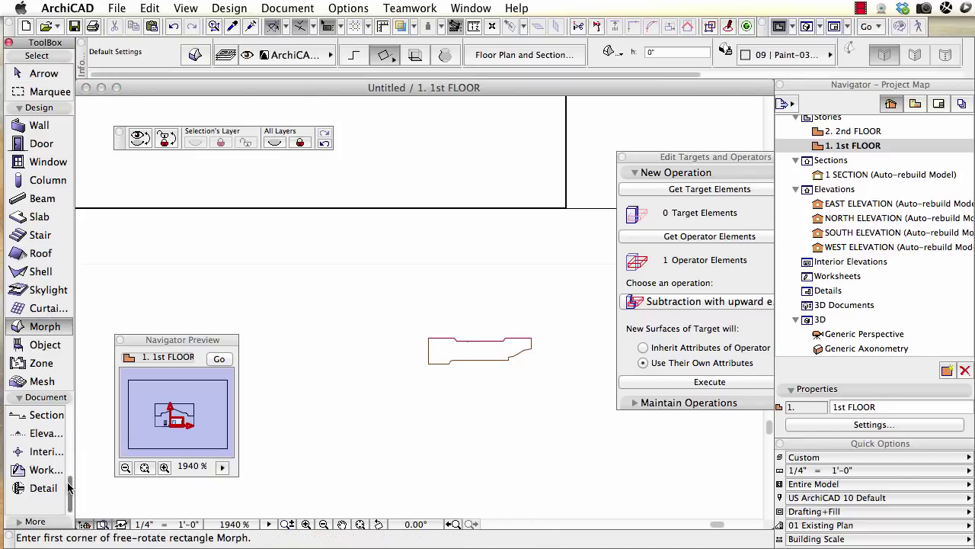
{"action": "left_click_drag", "start_coordinate": [70, 492], "coordinate": [72, 422]}
{"action": "left_click", "coordinate": [33, 493]}
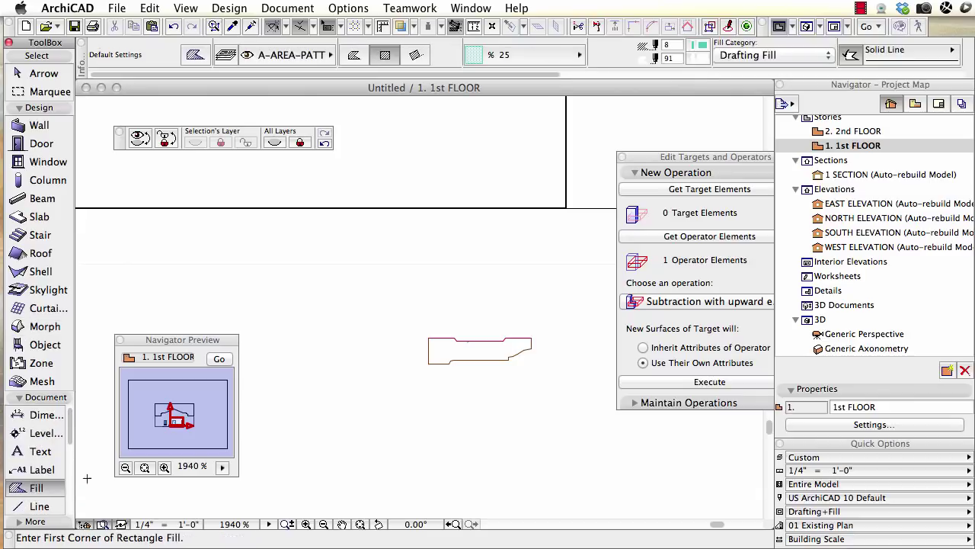
{"action": "key", "text": "space"}
{"action": "left_click", "coordinate": [439, 352]}
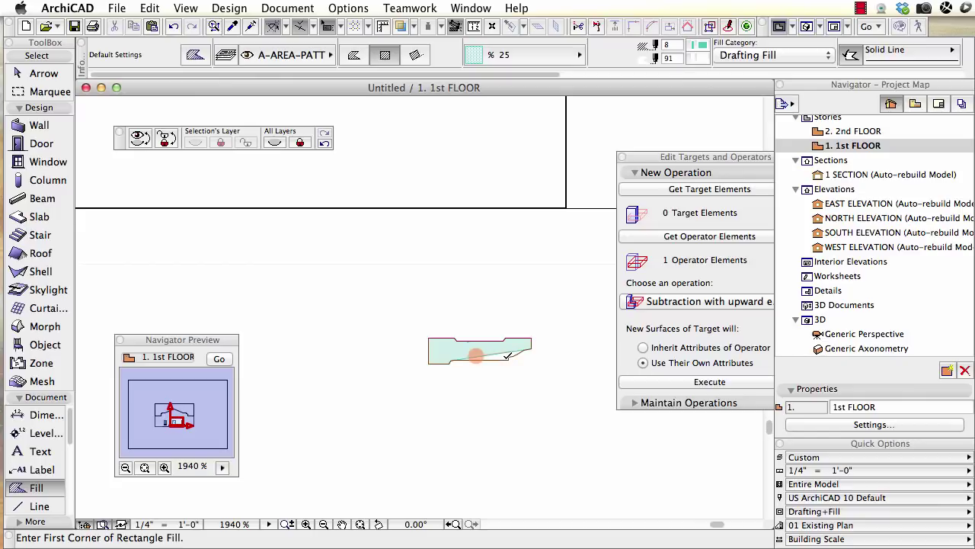
{"action": "key", "text": "super+z"}
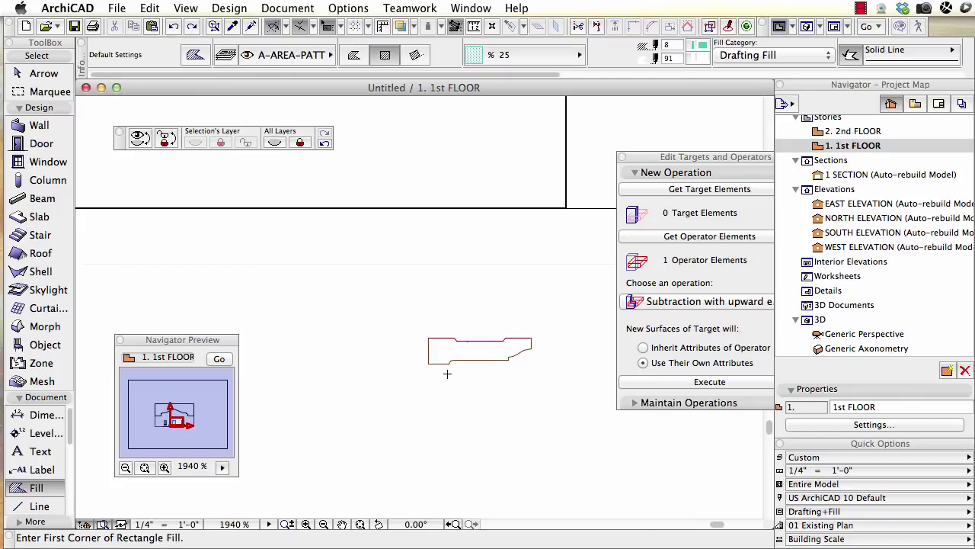
{"action": "left_click", "coordinate": [427, 363]}
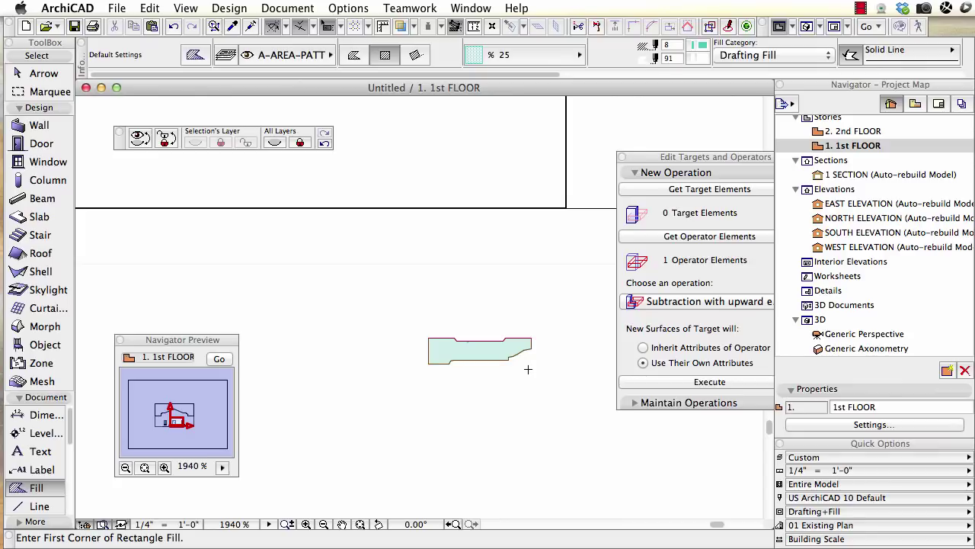
{"action": "left_click", "coordinate": [490, 352], "text": "shift"}
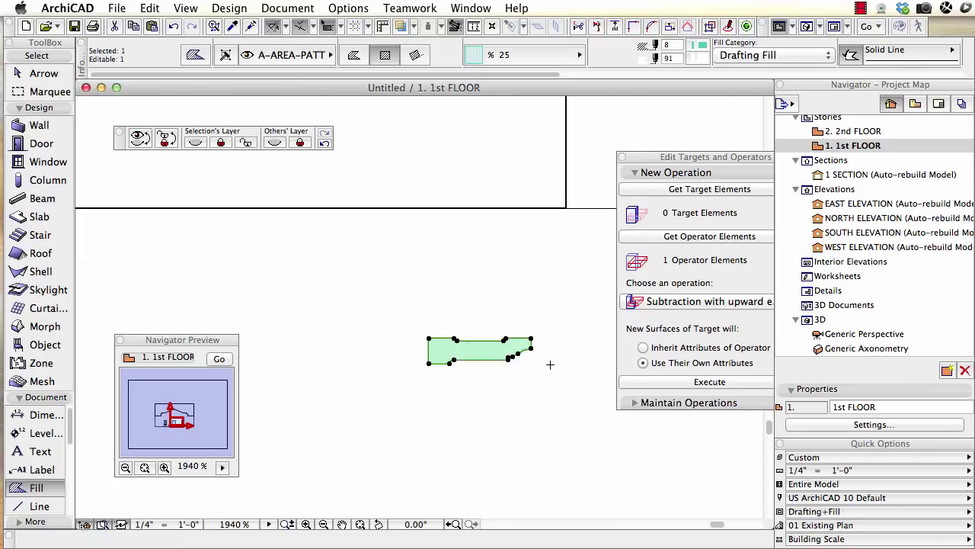
{"action": "key", "text": "Escape"}
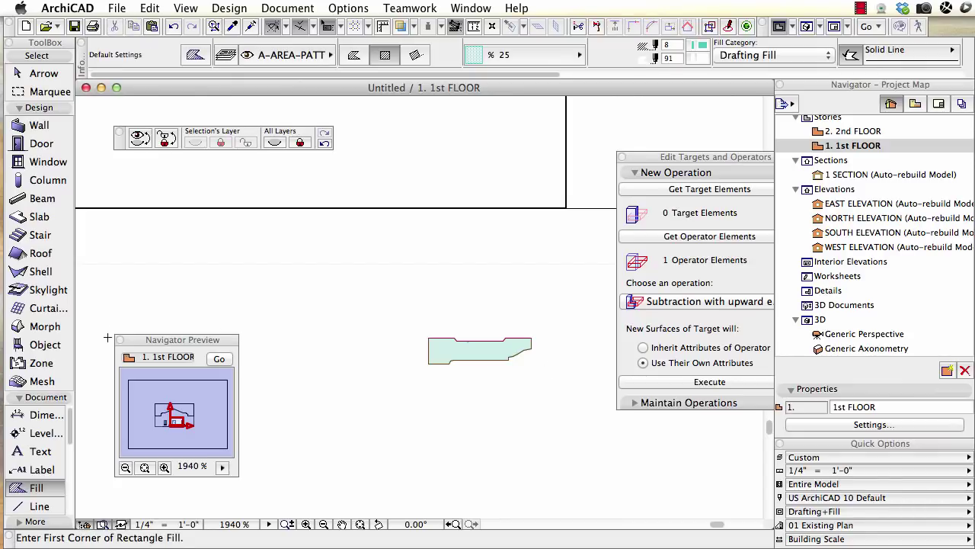
- Create a morph from the profile fill with the Magic Wand and move its upper-right corner onto the wall corner at the door opening
{"action": "left_click", "coordinate": [54, 329]}
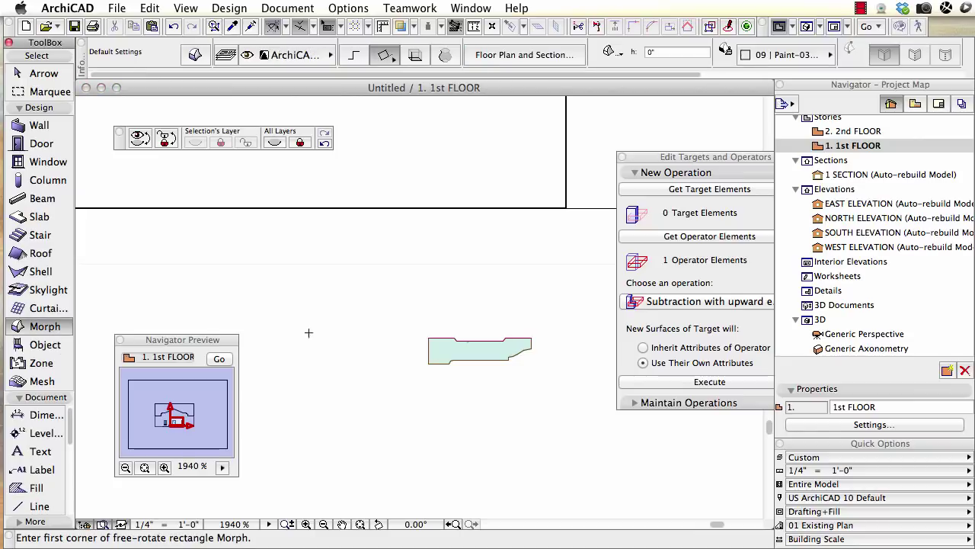
{"action": "left_click", "coordinate": [500, 344]}
{"action": "key", "text": "space"}
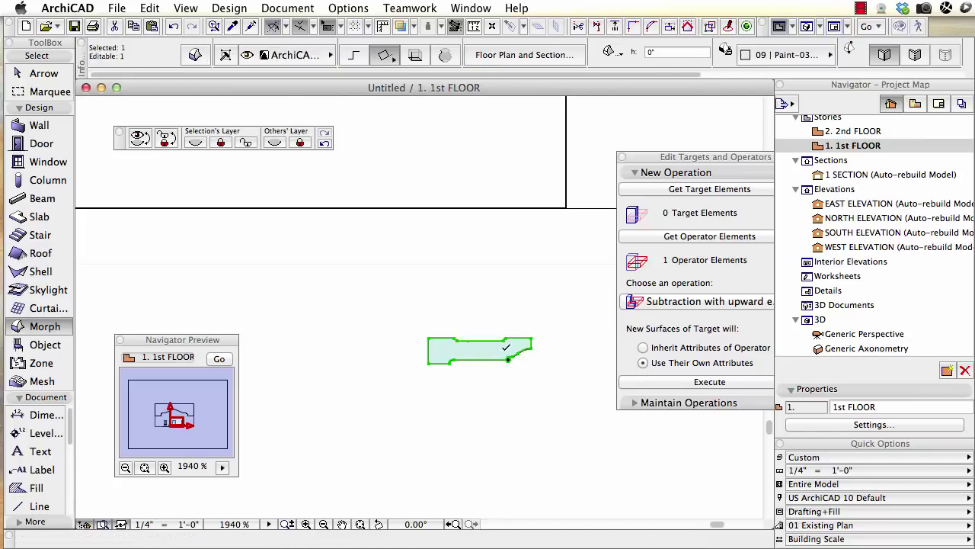
{"action": "key", "text": "super+d"}
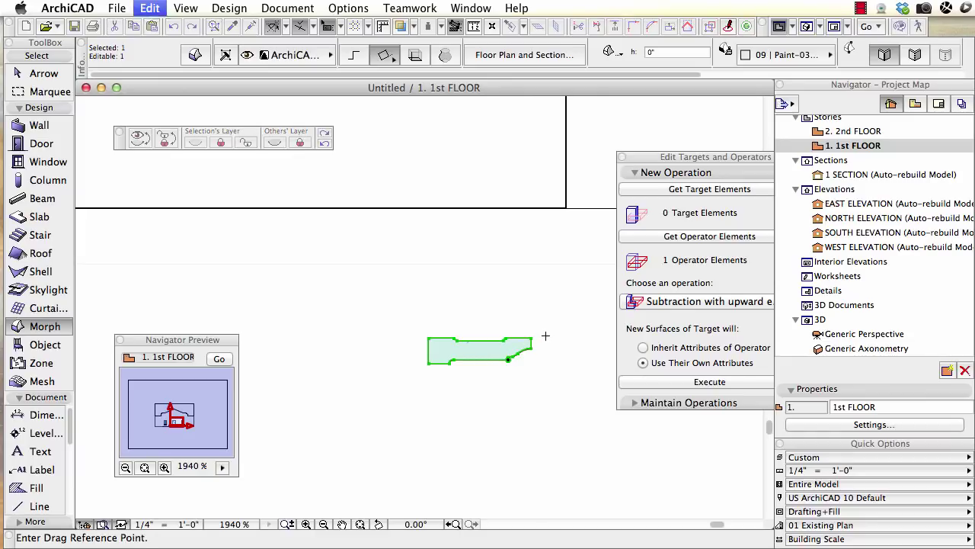
{"action": "left_click", "coordinate": [531, 338]}
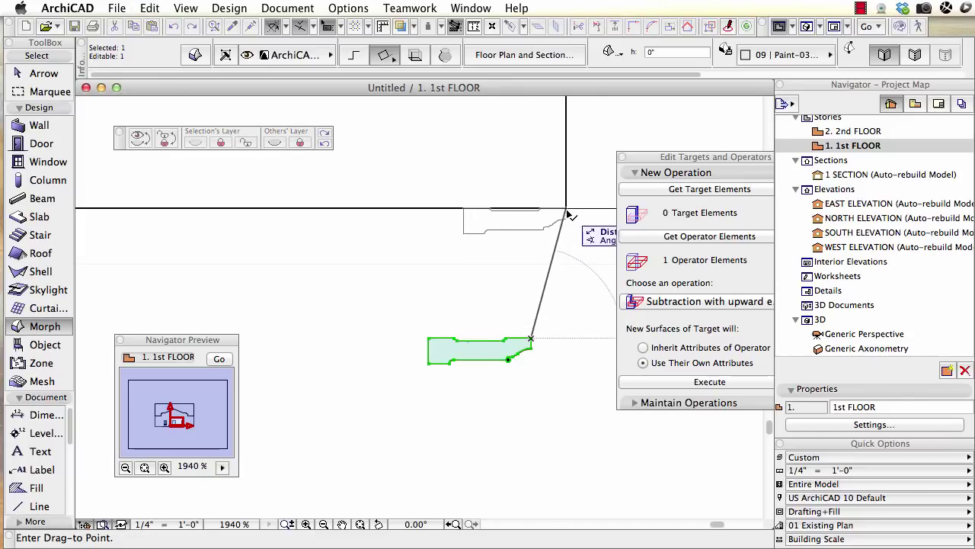
{"action": "left_click", "coordinate": [567, 210]}
{"action": "key", "text": "Escape"}
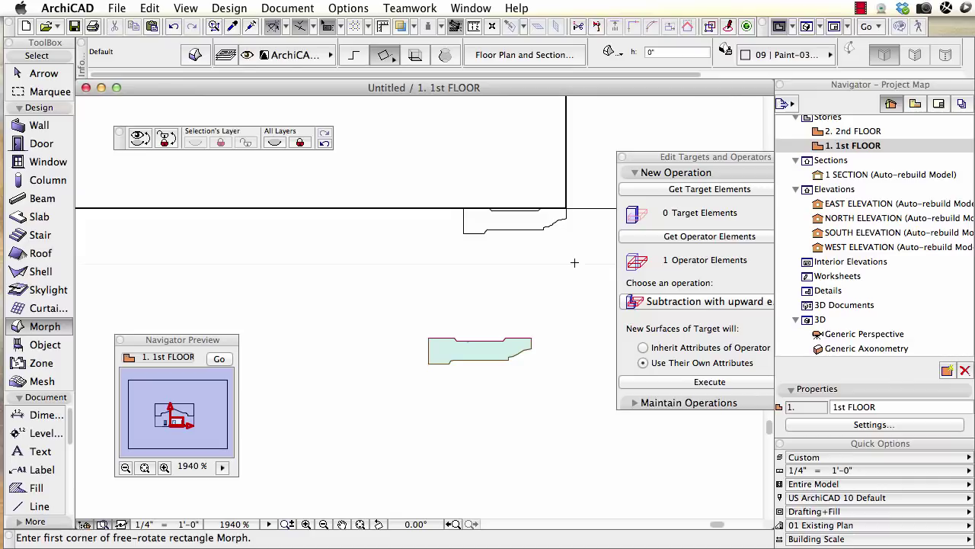
- Show the flat casing morph in 3D at the base of the door opening's wall corner and select it
{"action": "key", "text": "F3"}
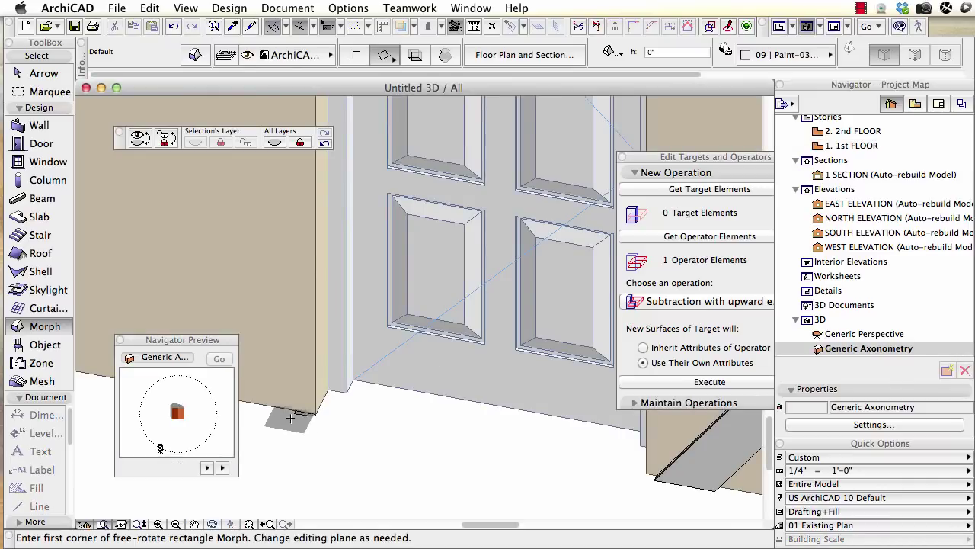
{"action": "middle_click_drag", "start_coordinate": [326, 446], "coordinate": [346, 393], "text": "shift"}
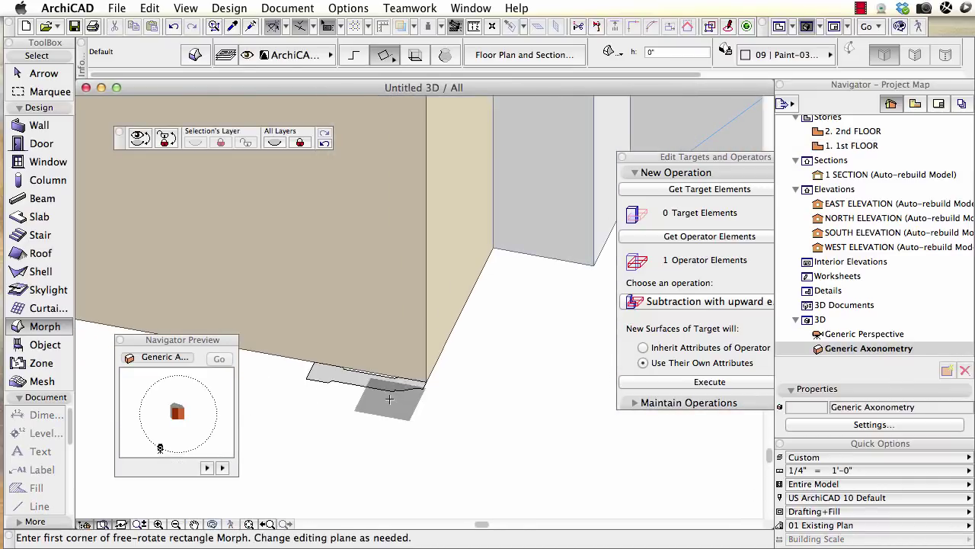
{"action": "middle_click_drag", "start_coordinate": [423, 410], "coordinate": [413, 407], "text": "shift"}
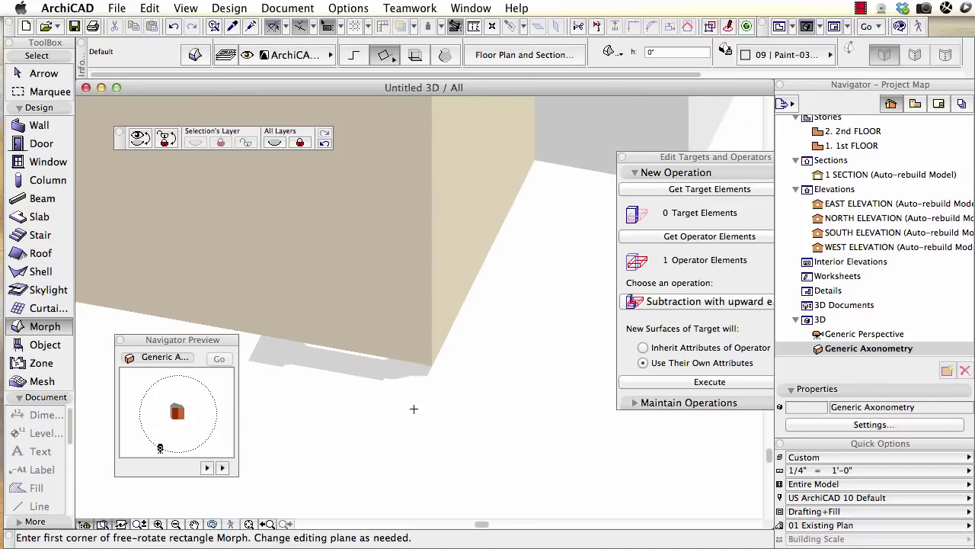
{"action": "left_click", "coordinate": [373, 371], "text": "shift"}
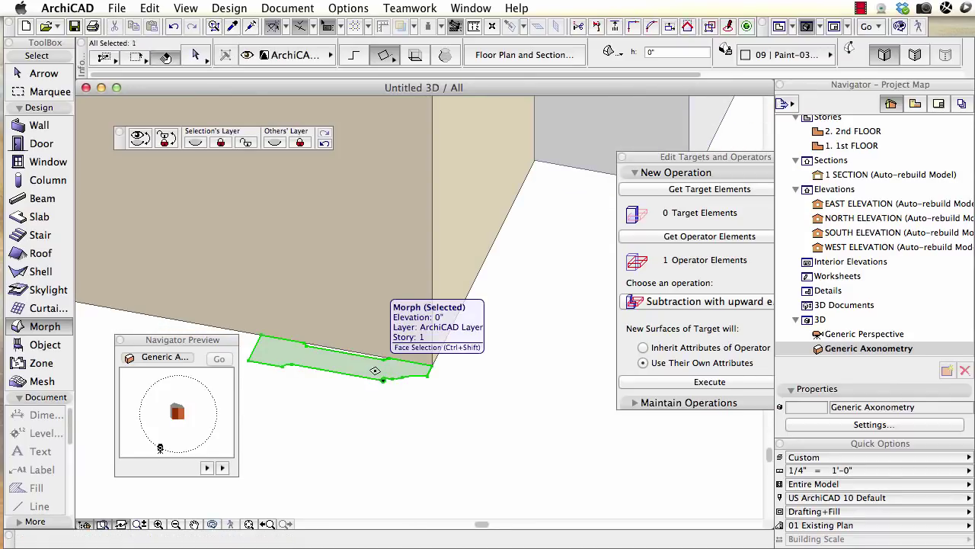
- Try to extrude the casing morph's face straight up about 3 1/8 inches, then undo the extrusion
{"action": "left_click", "coordinate": [373, 371]}
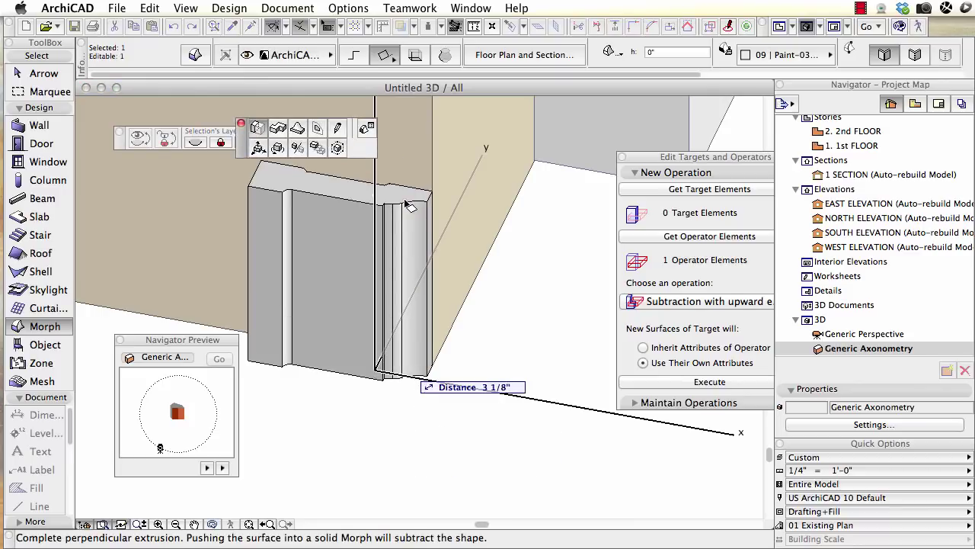
{"action": "left_click", "coordinate": [407, 206]}
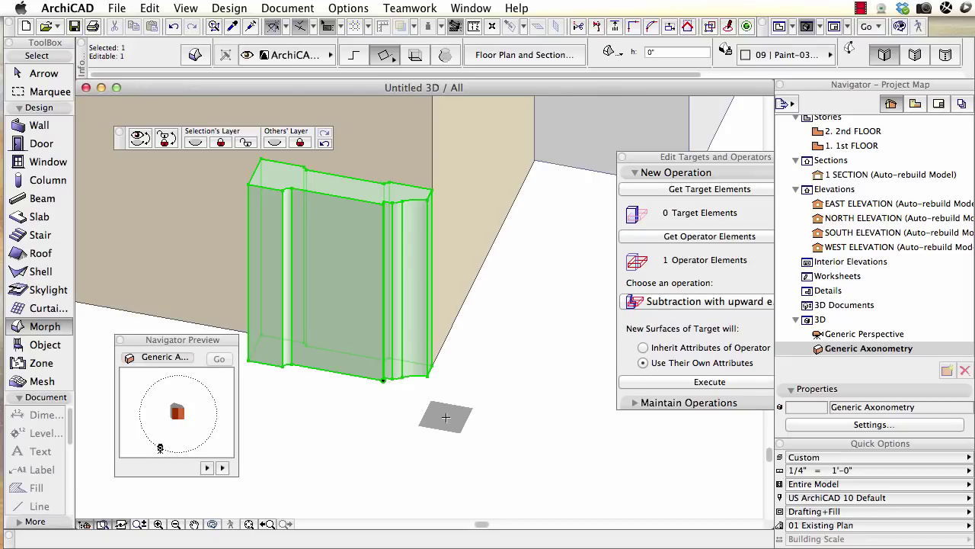
{"action": "key", "text": "super+z"}
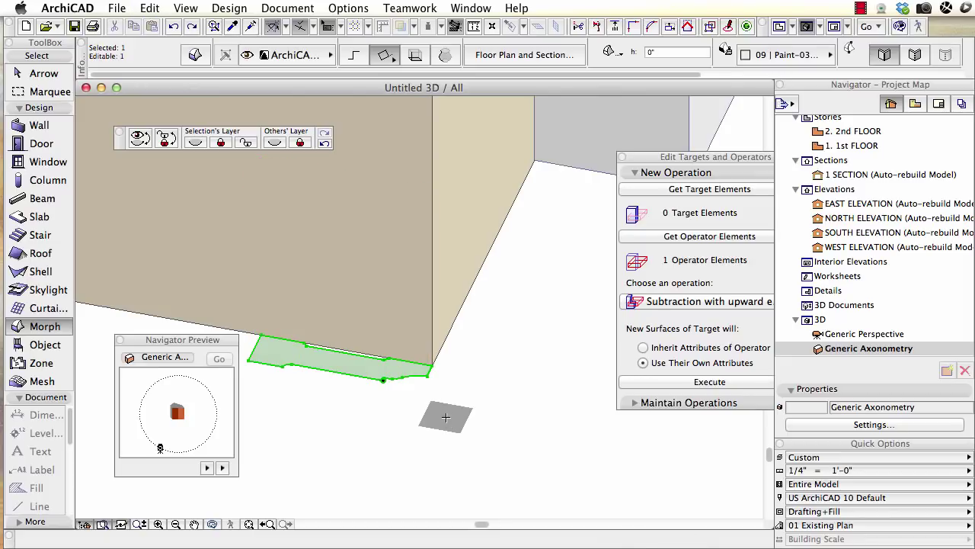
- Try a tube extrusion from the middle of the casing face, going up and then horizontally across the door opening, and undo it
{"action": "left_click", "coordinate": [377, 370]}
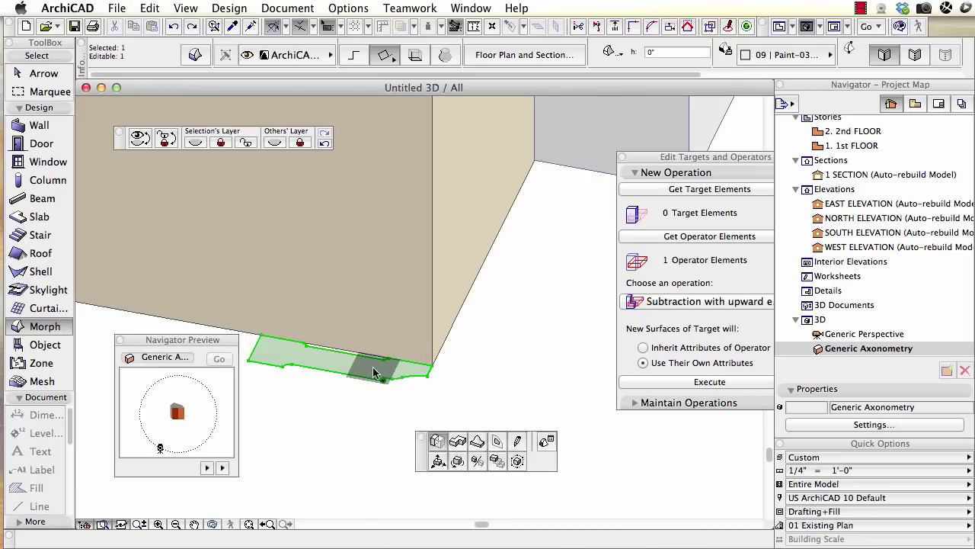
{"action": "left_click", "coordinate": [458, 444]}
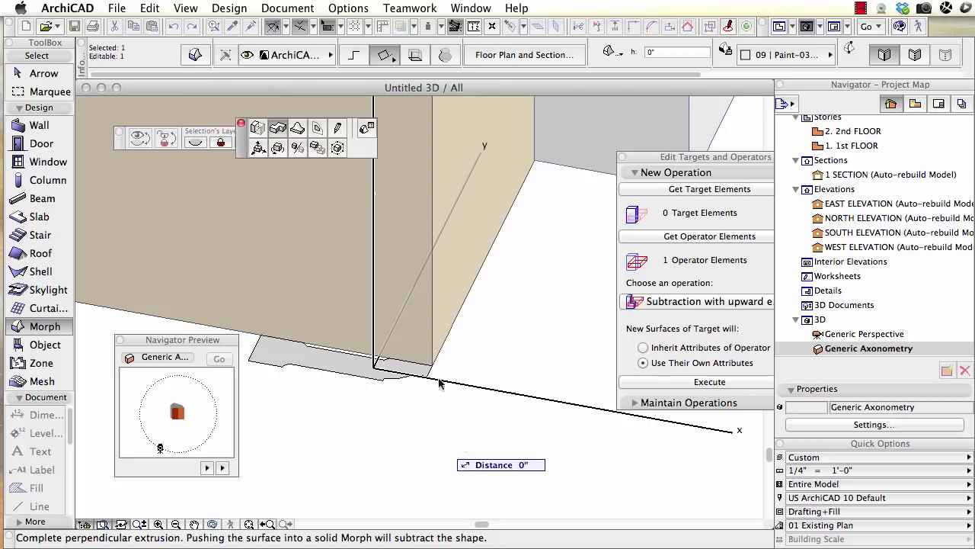
{"action": "left_click", "coordinate": [373, 210]}
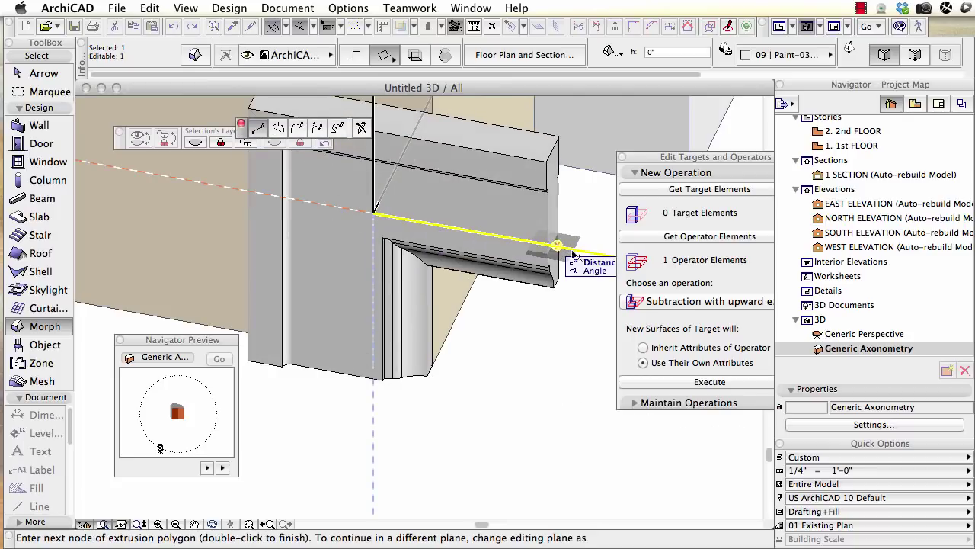
{"action": "double_click", "coordinate": [603, 260]}
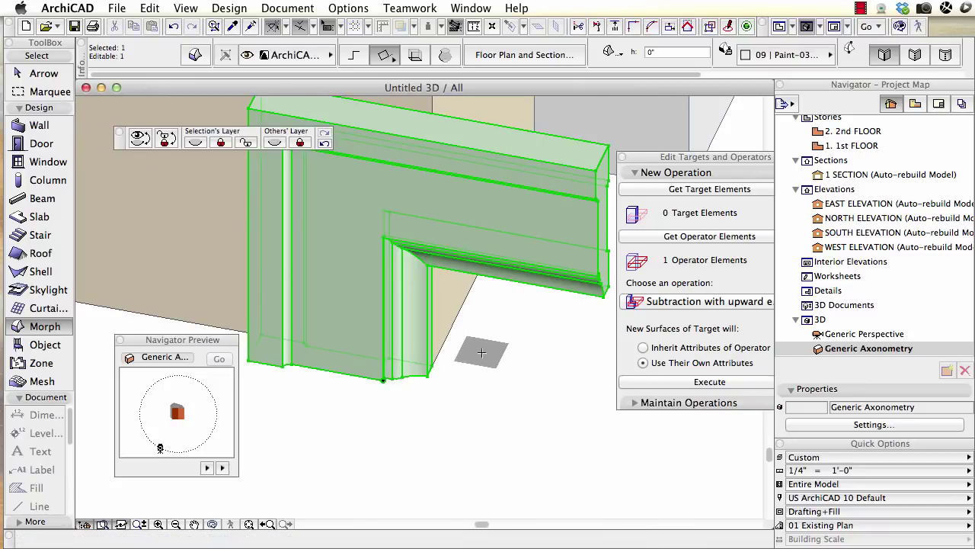
{"action": "key", "text": "Escape"}
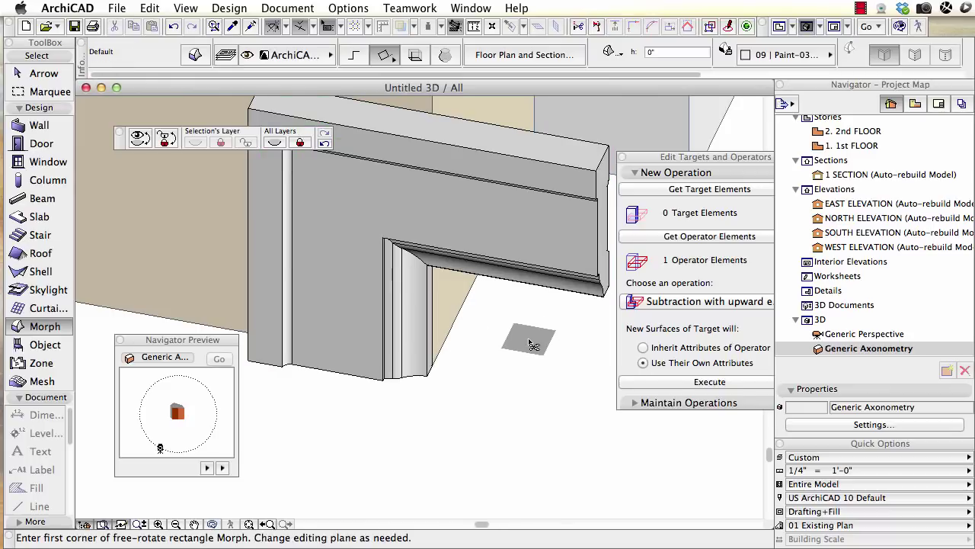
{"action": "key", "text": "super+z"}
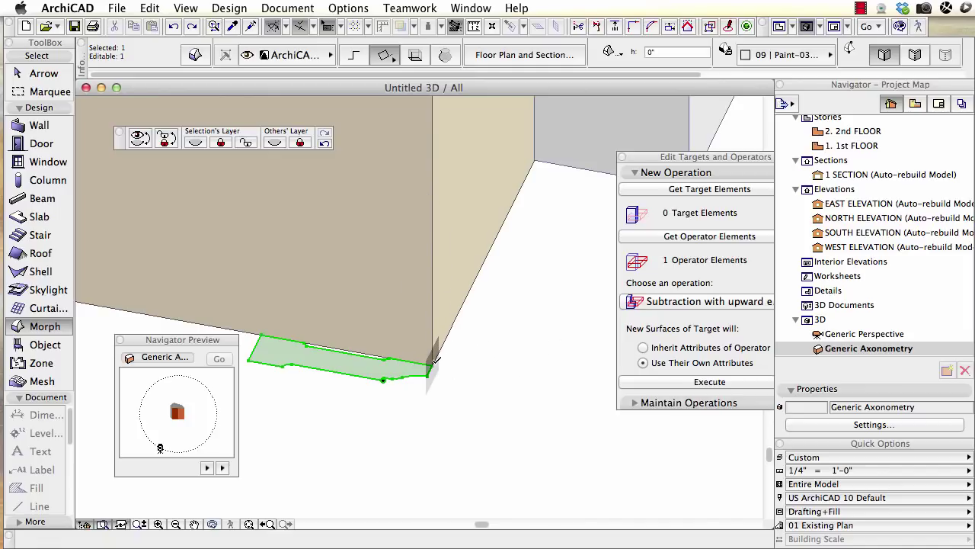
- Tube-extrude the casing profile from the wall corner up the jamb, across the door head and down to the base of the opposite jamb
{"action": "left_click", "coordinate": [433, 362]}
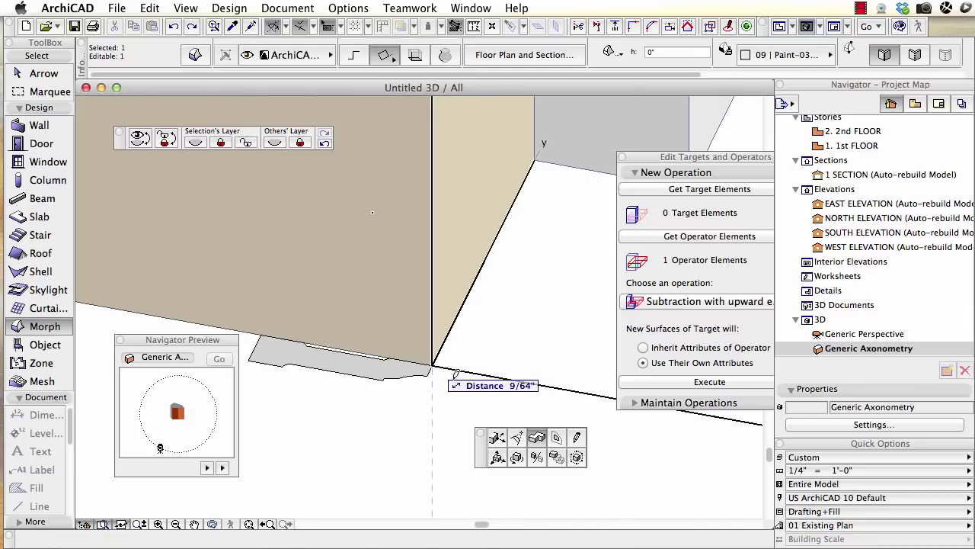
{"action": "left_click", "coordinate": [537, 437]}
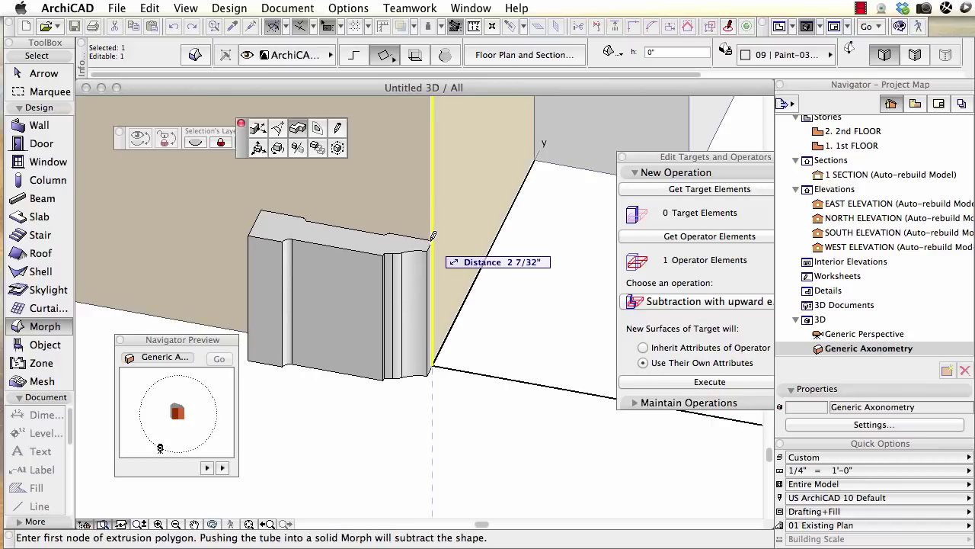
{"action": "left_click", "coordinate": [337, 437]}
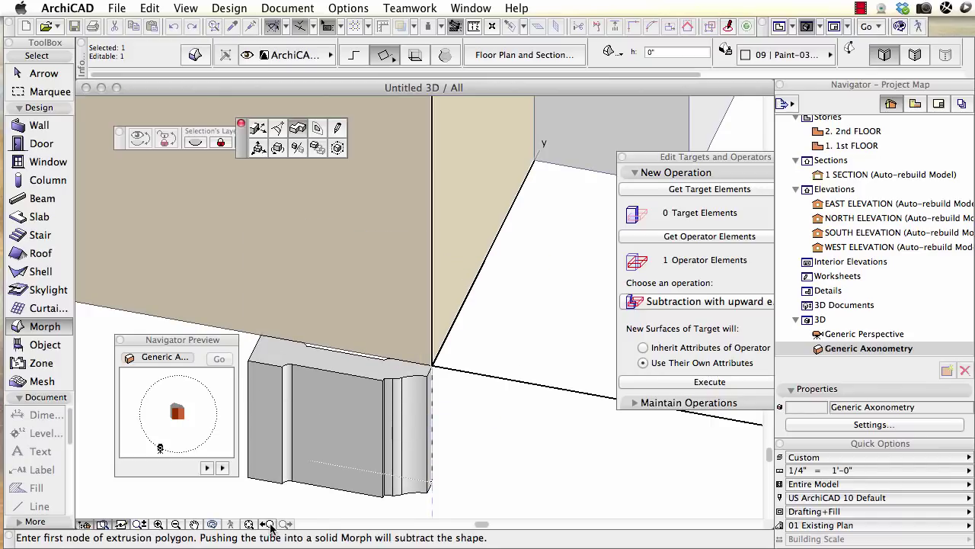
{"action": "left_click", "coordinate": [268, 525]}
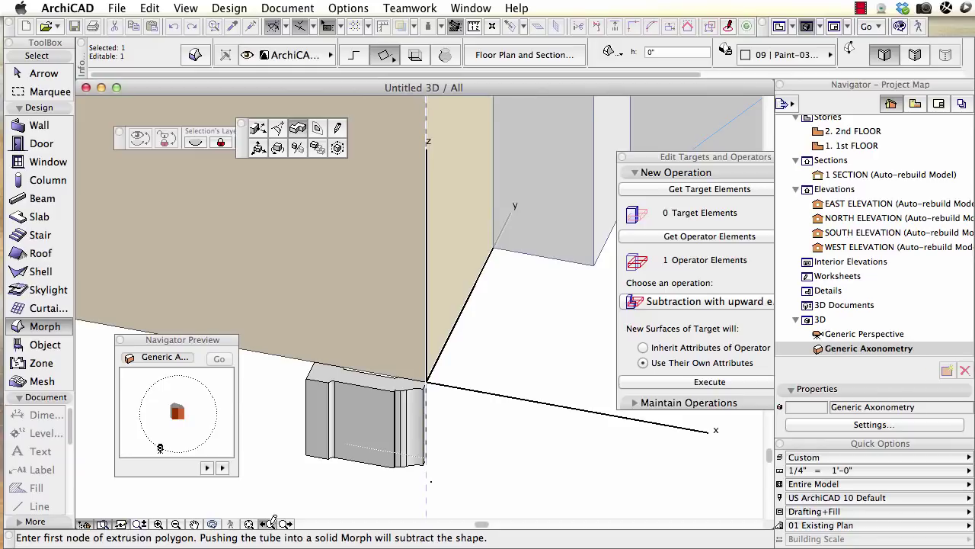
{"action": "left_click", "coordinate": [268, 524]}
{"action": "left_click", "coordinate": [268, 524]}
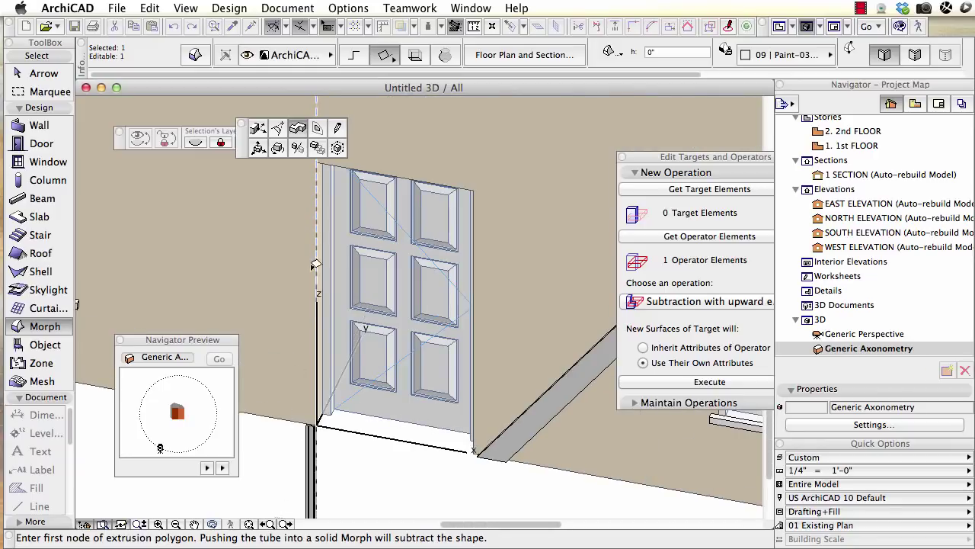
{"action": "left_click", "coordinate": [314, 162]}
{"action": "left_click", "coordinate": [473, 187]}
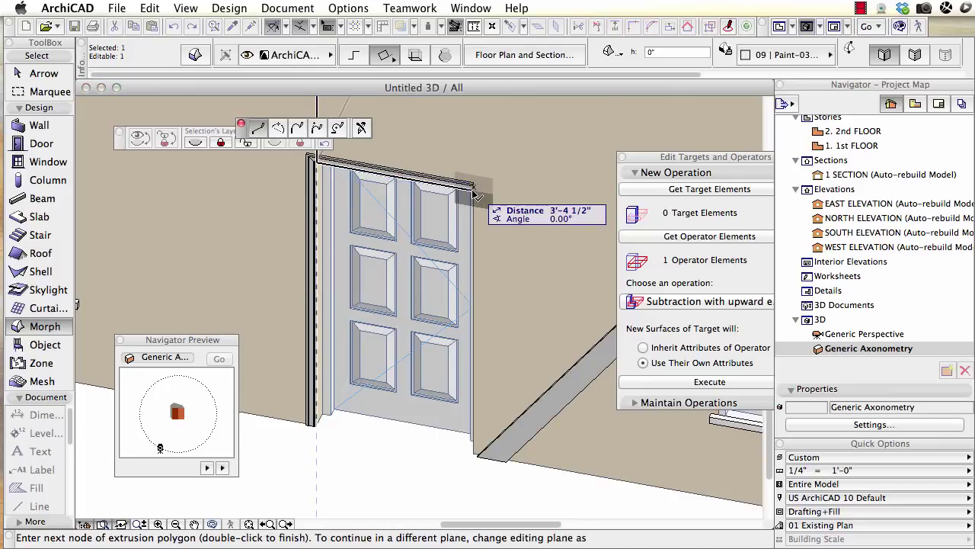
{"action": "left_click", "coordinate": [473, 457]}
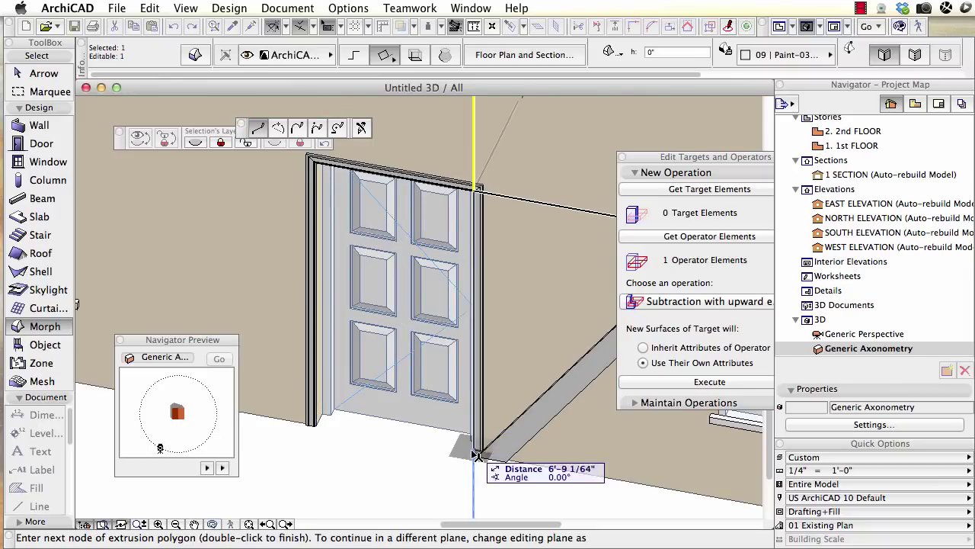
{"action": "left_click", "coordinate": [474, 458]}
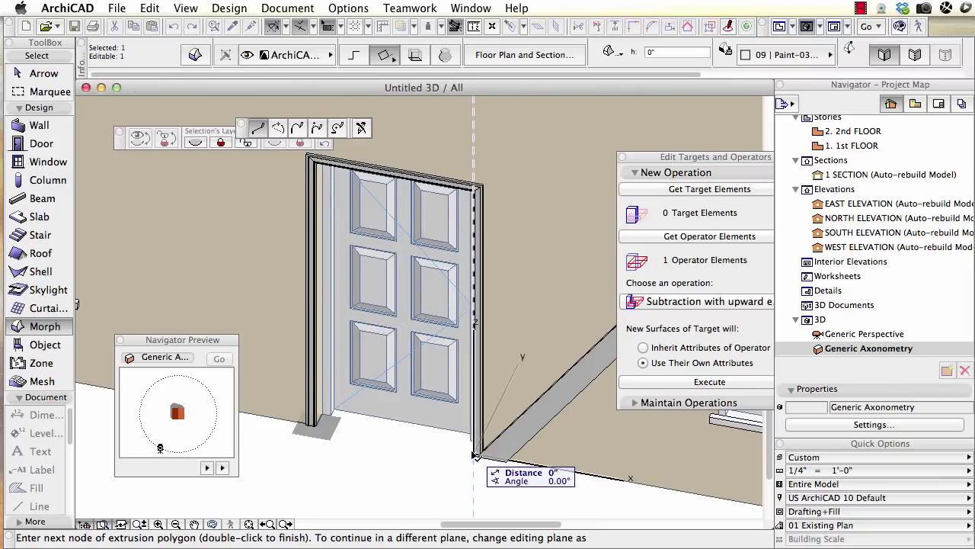
{"action": "double_click", "coordinate": [474, 456]}
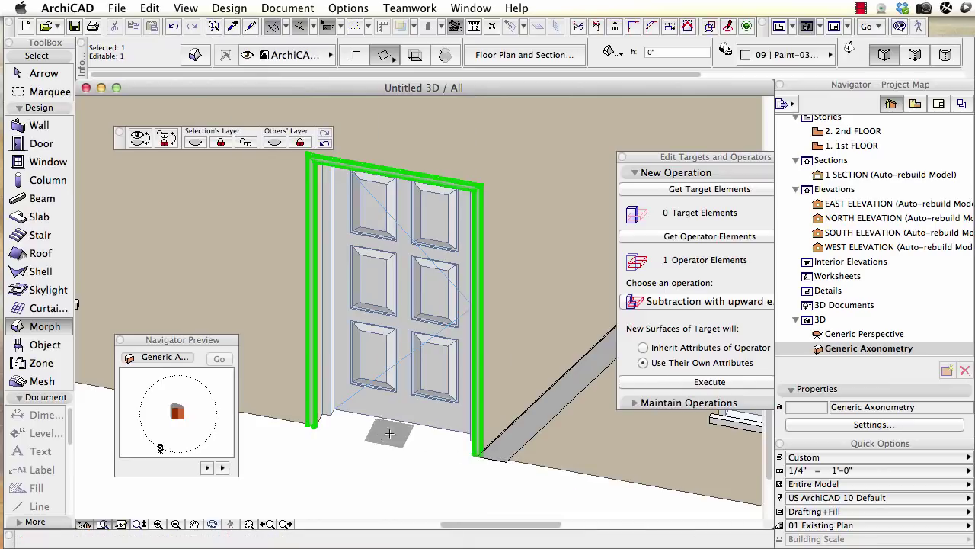
- Examine the casing's mitred upper corner up close and select the whole casing to check that it is one morph
{"action": "left_click", "coordinate": [157, 524]}
{"action": "left_click", "coordinate": [280, 116]}
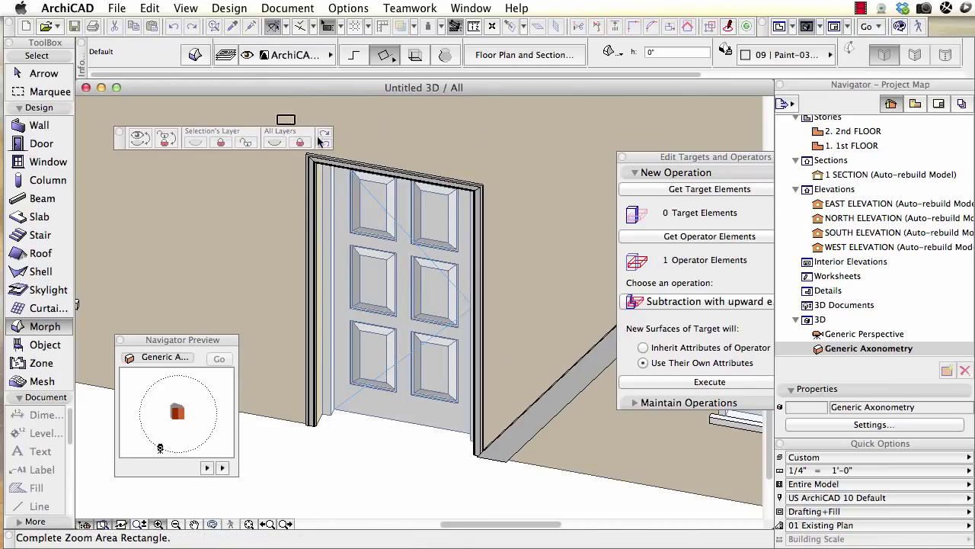
{"action": "left_click", "coordinate": [368, 187]}
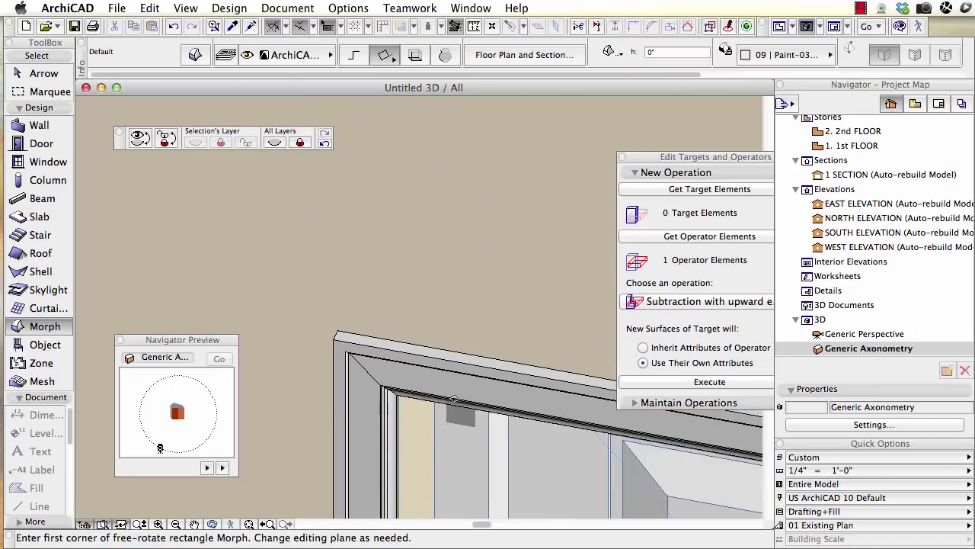
{"action": "key", "text": "super+bracketleft"}
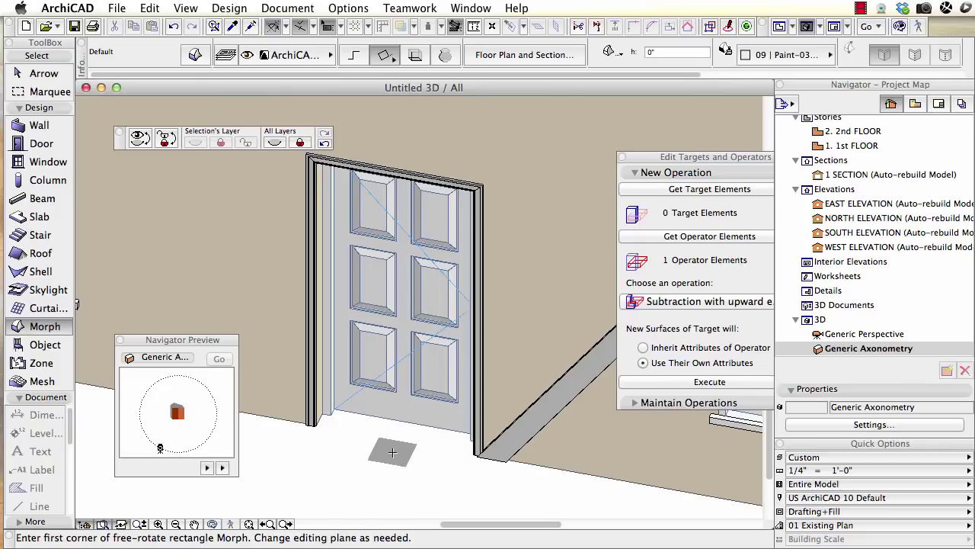
{"action": "left_click", "coordinate": [28, 73]}
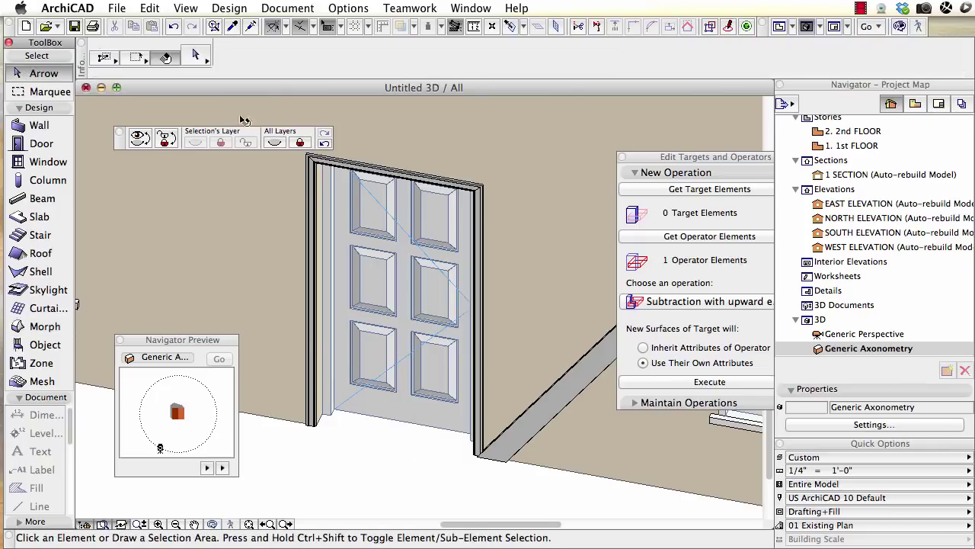
{"action": "left_click", "coordinate": [311, 159]}
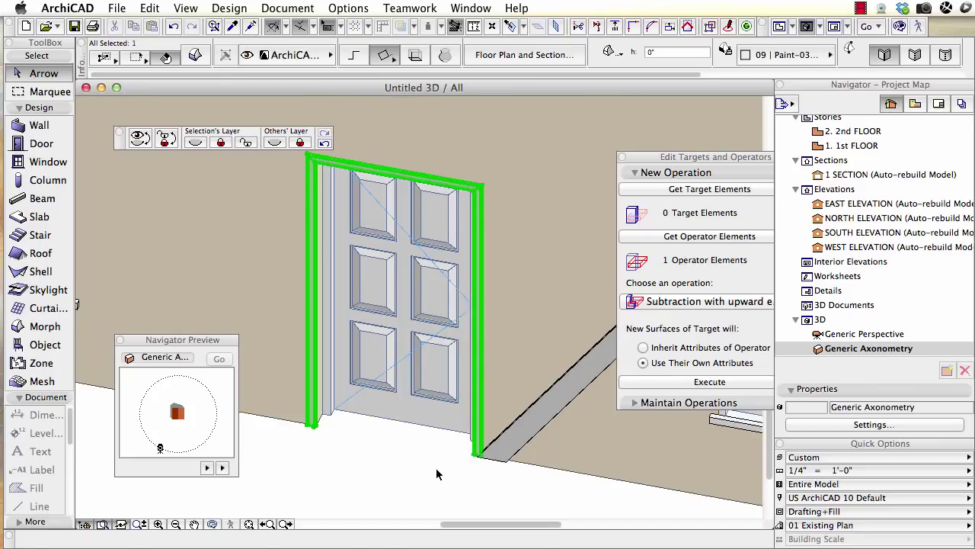
{"action": "key", "text": "Escape"}
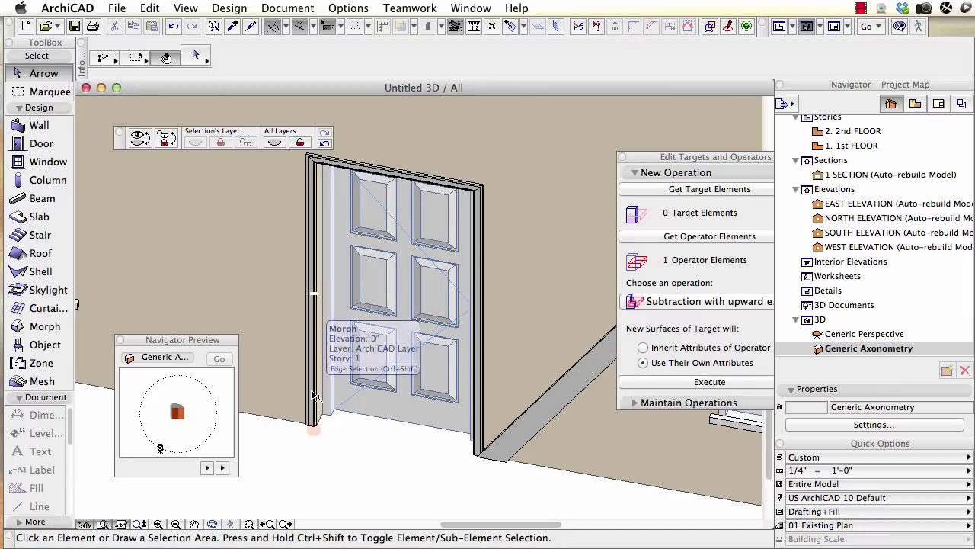
- Enclose the door opening and its casing in a marquee on the 1st FLOOR plan and show only that area in 3D
{"action": "key", "text": "F2"}
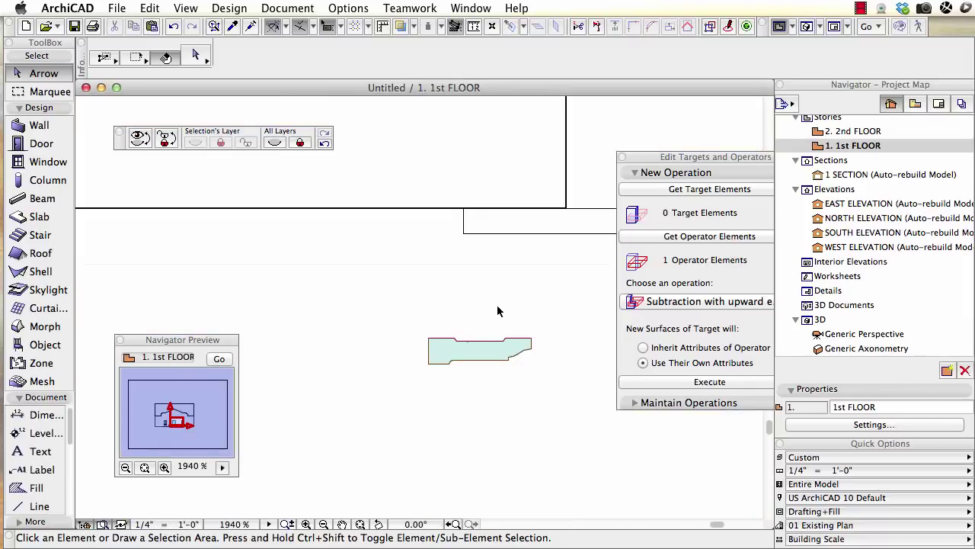
{"action": "scroll", "coordinate": [503, 305], "scroll_direction": "down", "scroll_amount": 5}
{"action": "mouse_move", "coordinate": [520, 298]}
{"action": "middle_mouse_down"}
{"action": "mouse_move", "coordinate": [191, 287]}
{"action": "mouse_move", "coordinate": [77, 236]}
{"action": "mouse_move", "coordinate": [250, 278]}
{"action": "middle_mouse_up"}
{"action": "scroll", "coordinate": [77, 235], "scroll_direction": "down", "scroll_amount": 3}
{"action": "left_click", "coordinate": [36, 93]}
{"action": "left_click", "coordinate": [160, 157]}
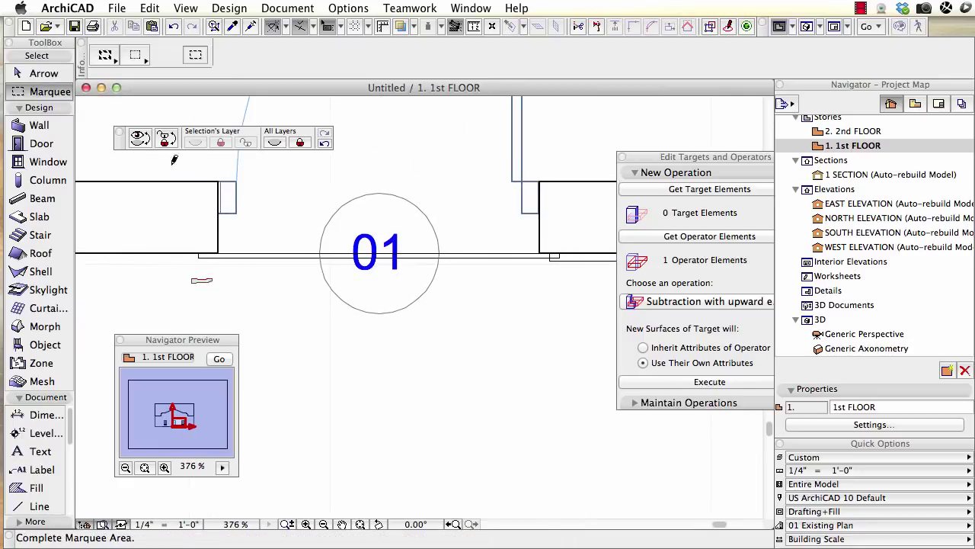
{"action": "left_click", "coordinate": [581, 307]}
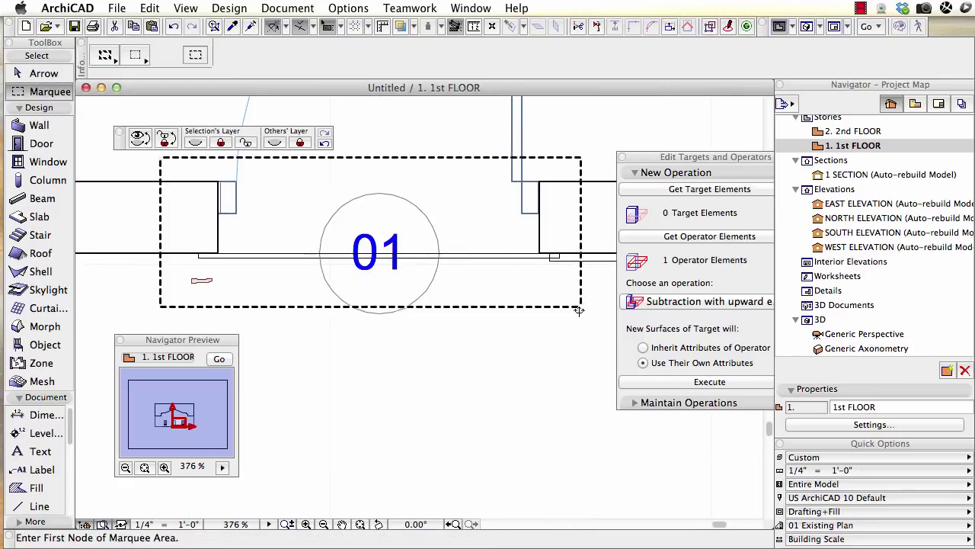
{"action": "key", "text": "F5"}
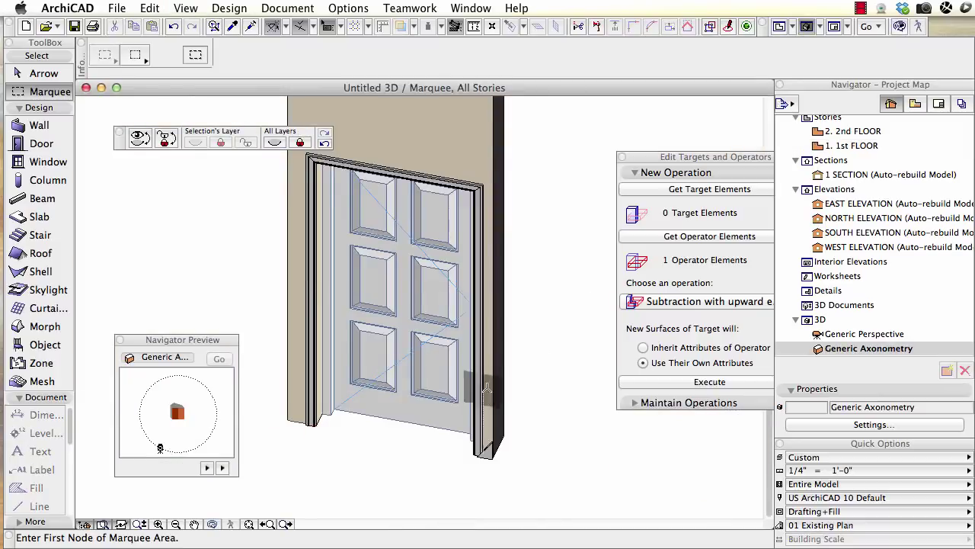
- Shorten the first casing leg by pushing its bottom face up 8 inches
{"action": "mouse_move", "coordinate": [444, 452]}
{"action": "left_mouse_down"}
{"action": "mouse_move", "coordinate": [499, 300]}
{"action": "mouse_move", "coordinate": [422, 163]}
{"action": "mouse_move", "coordinate": [531, 394]}
{"action": "mouse_move", "coordinate": [477, 289]}
{"action": "mouse_move", "coordinate": [496, 183]}
{"action": "mouse_move", "coordinate": [313, 355]}
{"action": "left_mouse_up"}
{"action": "scroll", "coordinate": [468, 383], "scroll_direction": "up", "scroll_amount": 5}
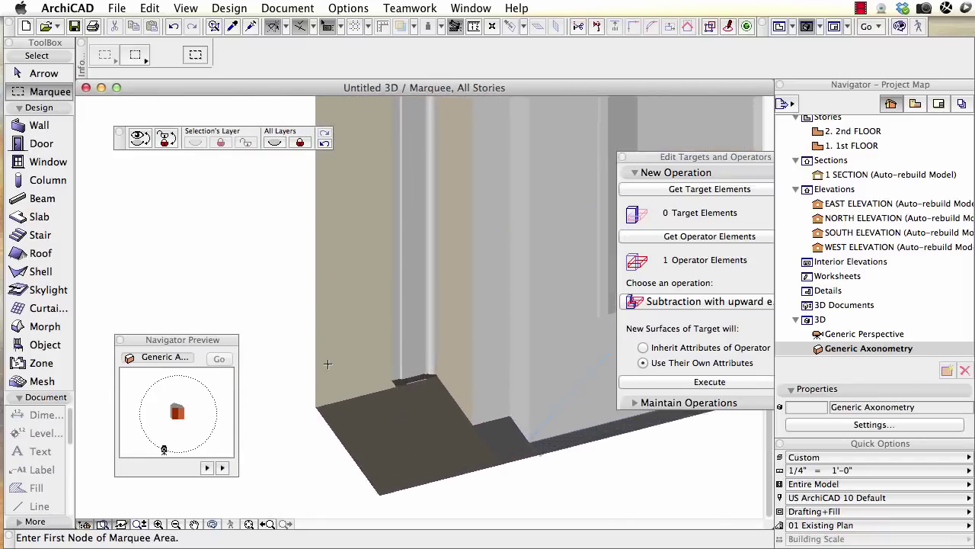
{"action": "scroll", "coordinate": [471, 388], "scroll_direction": "up", "scroll_amount": 2}
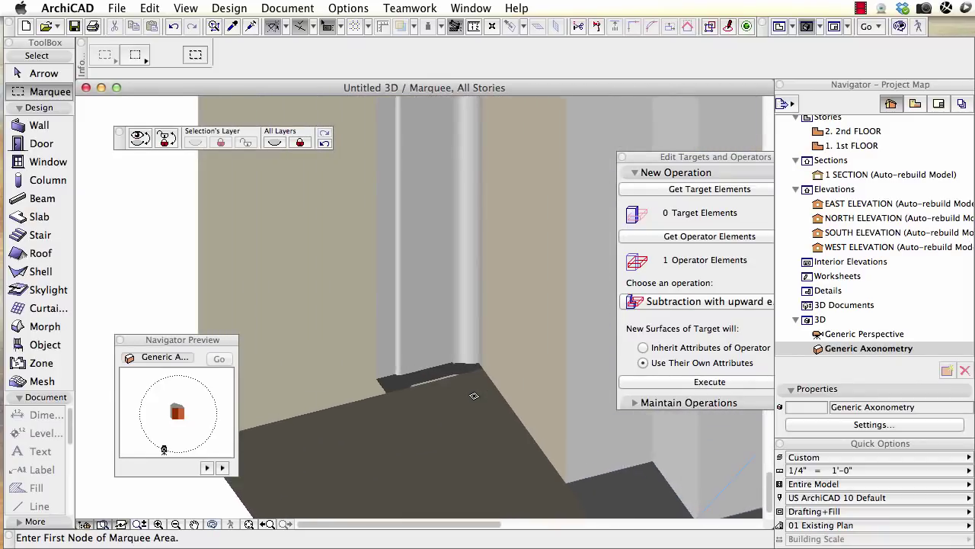
{"action": "scroll", "coordinate": [457, 376], "scroll_direction": "up", "scroll_amount": 1}
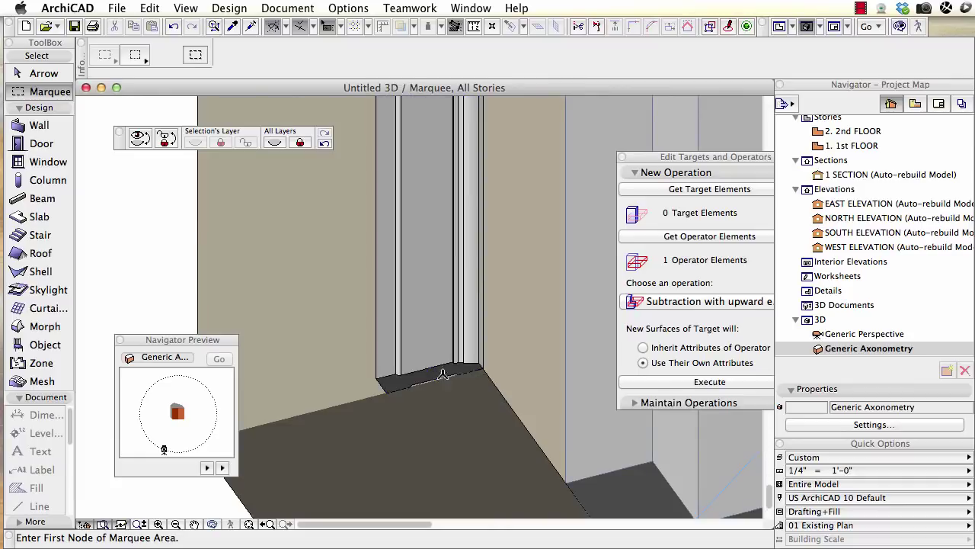
{"action": "left_click", "coordinate": [437, 374]}
{"action": "left_click", "coordinate": [437, 372]}
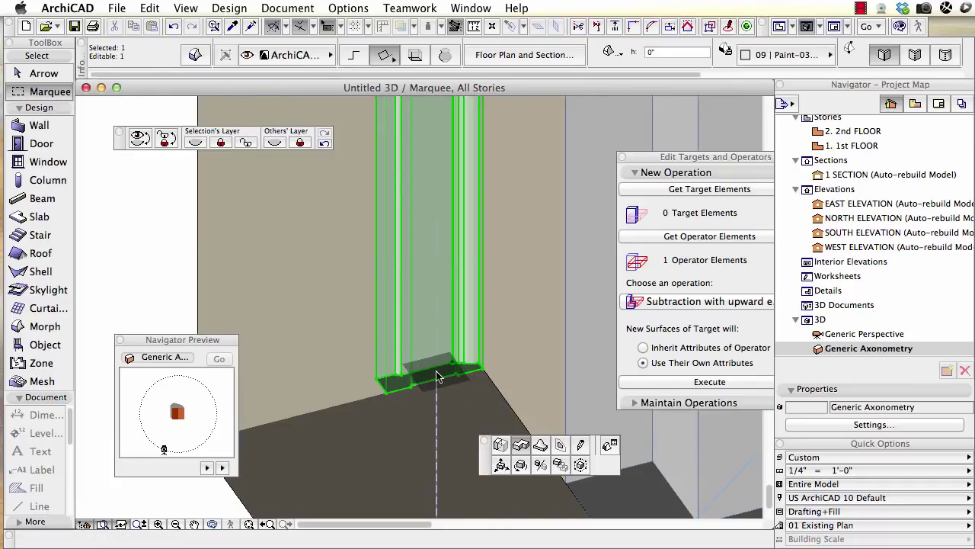
{"action": "left_click", "coordinate": [501, 446]}
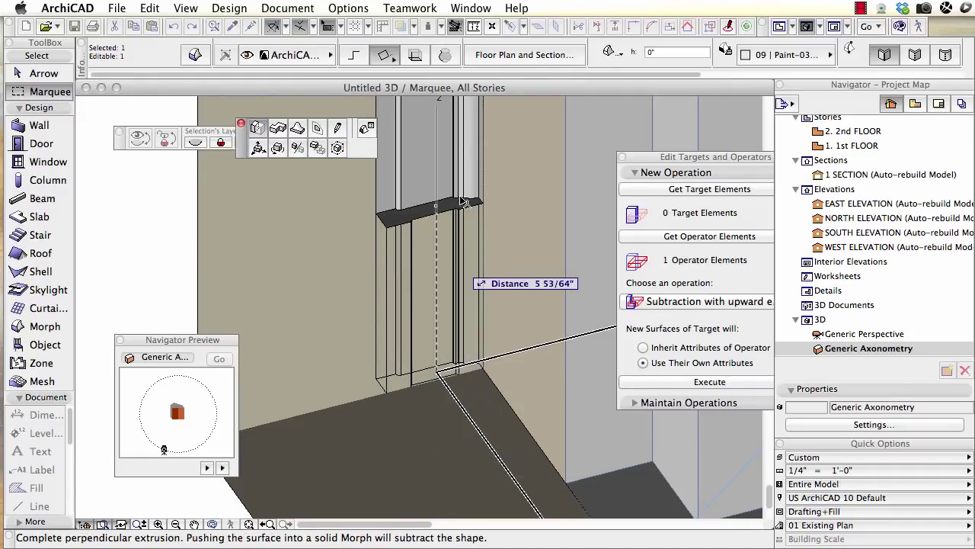
{"action": "type", "text": "8"}
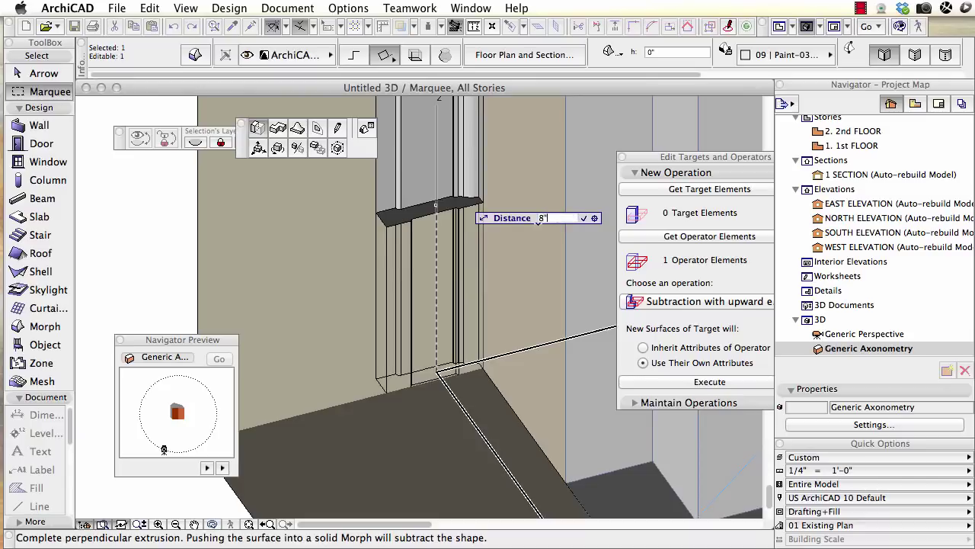
{"action": "key", "text": "Return"}
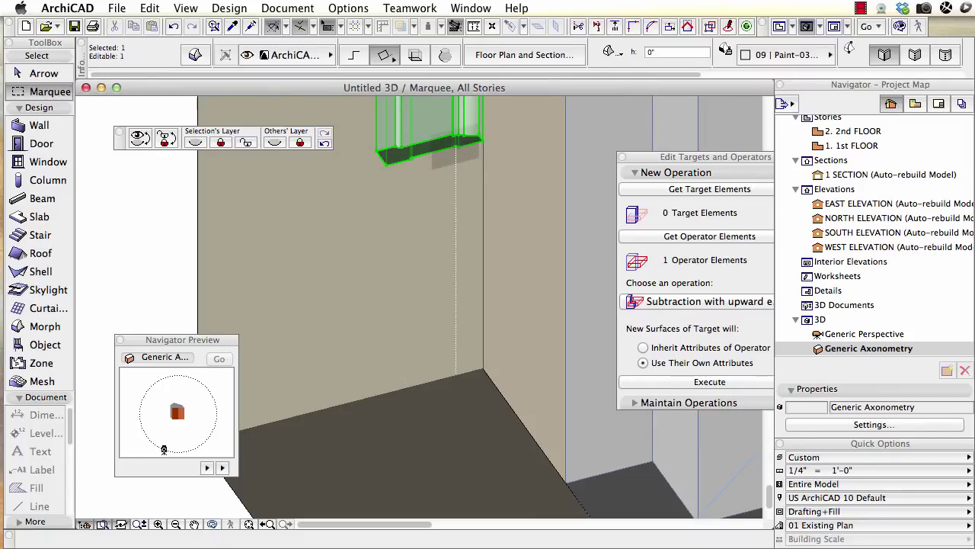
- Draw a rectangular slab about 2 3/4 inches wide on the 1st FLOOR plan, from the wall corner outward around the casing leg
{"action": "key", "text": "F2"}
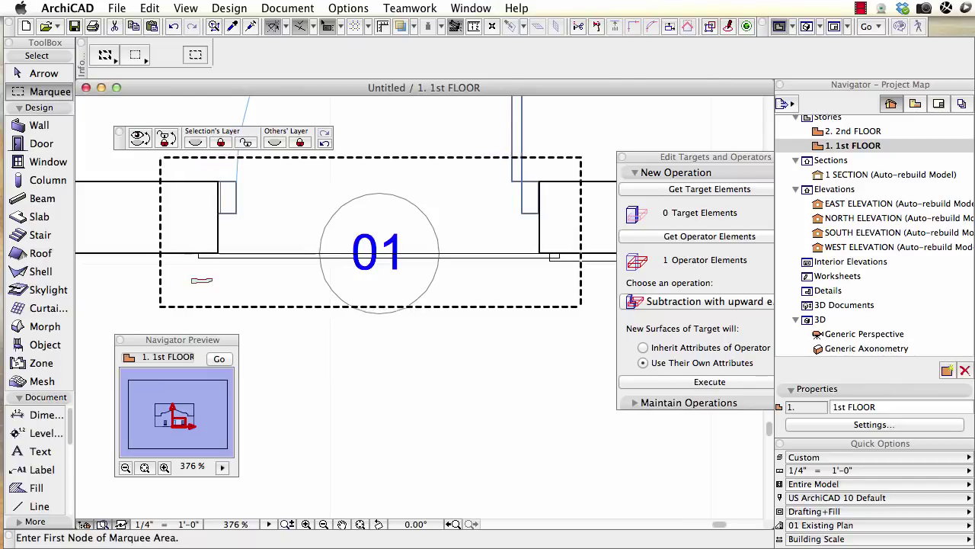
{"action": "left_click", "coordinate": [39, 217]}
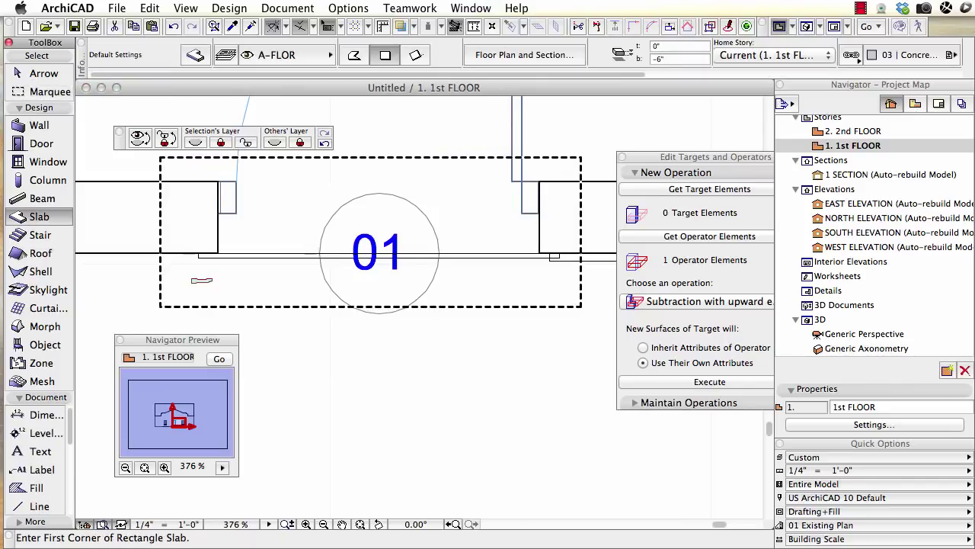
{"action": "scroll", "coordinate": [189, 252], "scroll_direction": "up", "scroll_amount": 10}
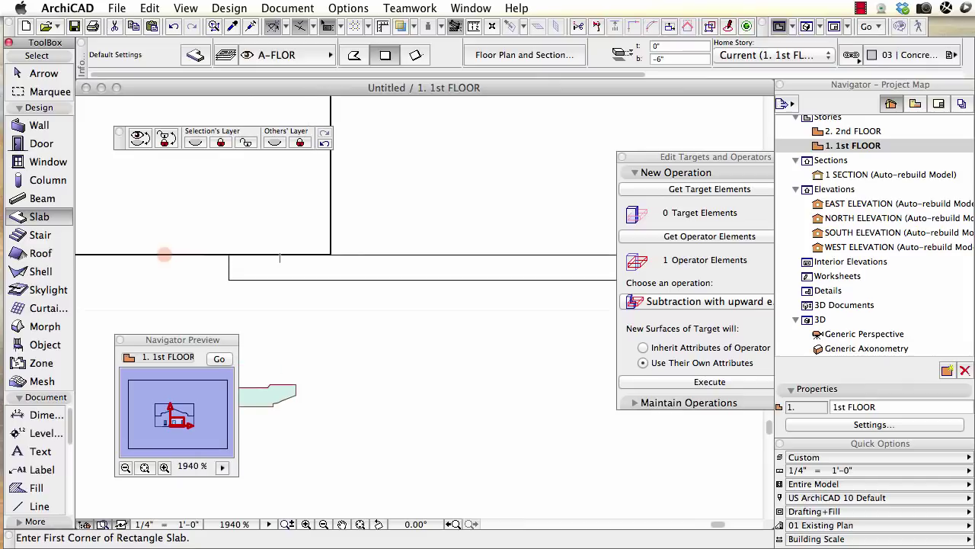
{"action": "left_click", "coordinate": [330, 254]}
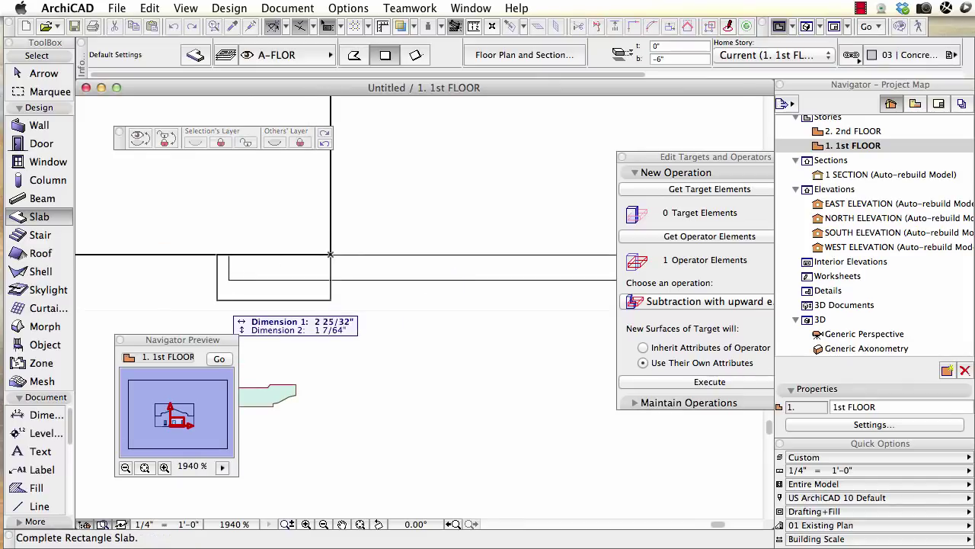
{"action": "left_click", "coordinate": [216, 292]}
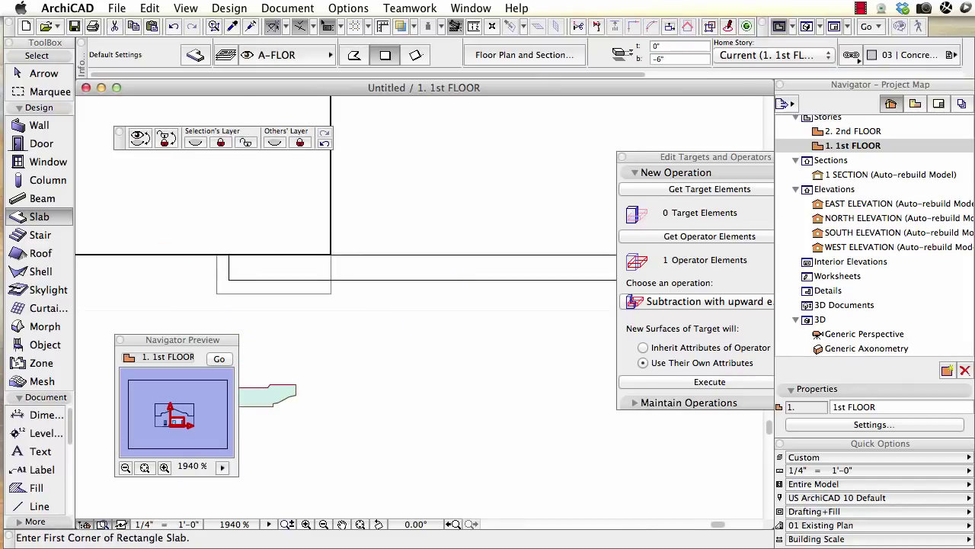
- Set the new slab's bottom to 0 and its top to 8 inches, and show it in 3D under the shortened casing leg
{"action": "left_click", "coordinate": [679, 58]}
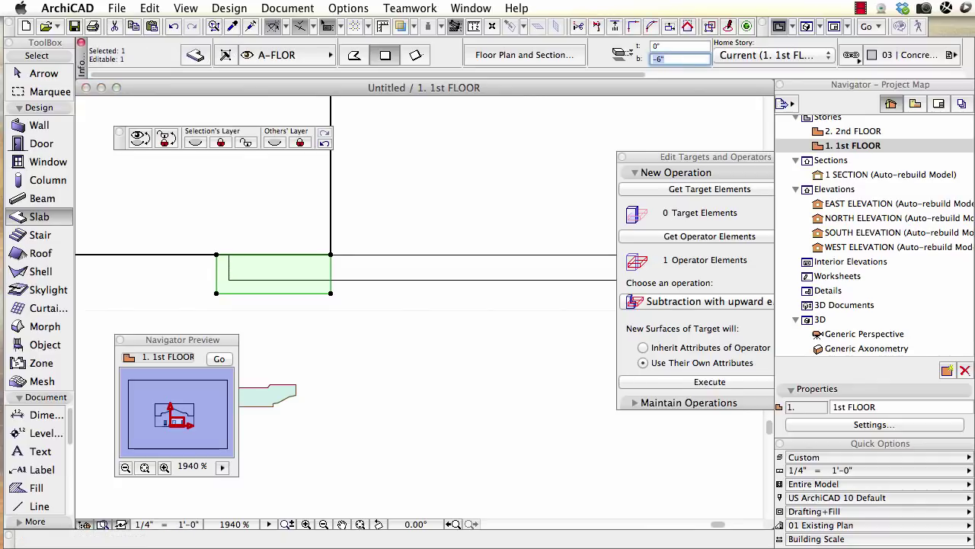
{"action": "type", "text": "0"}
{"action": "left_click", "coordinate": [656, 46]}
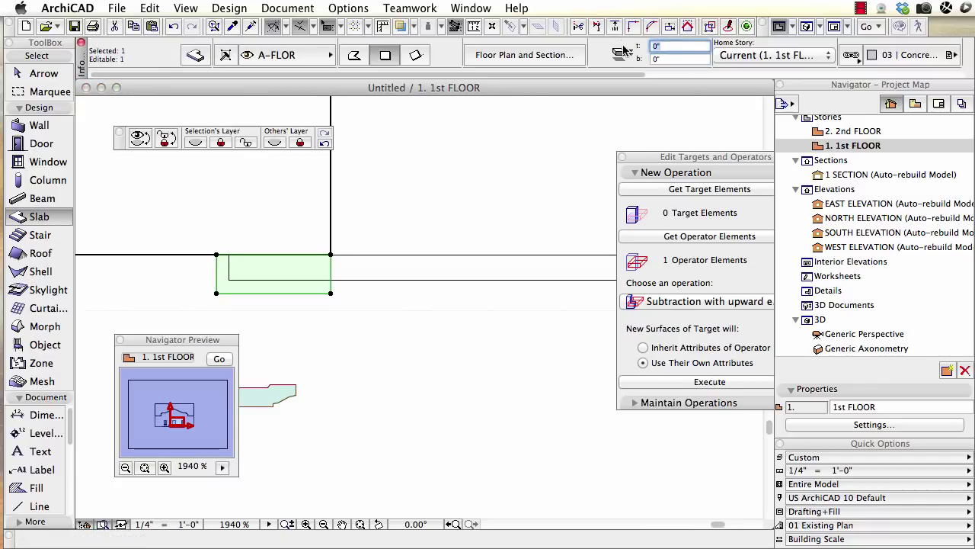
{"action": "type", "text": "8'"}
{"action": "key", "text": "Escape"}
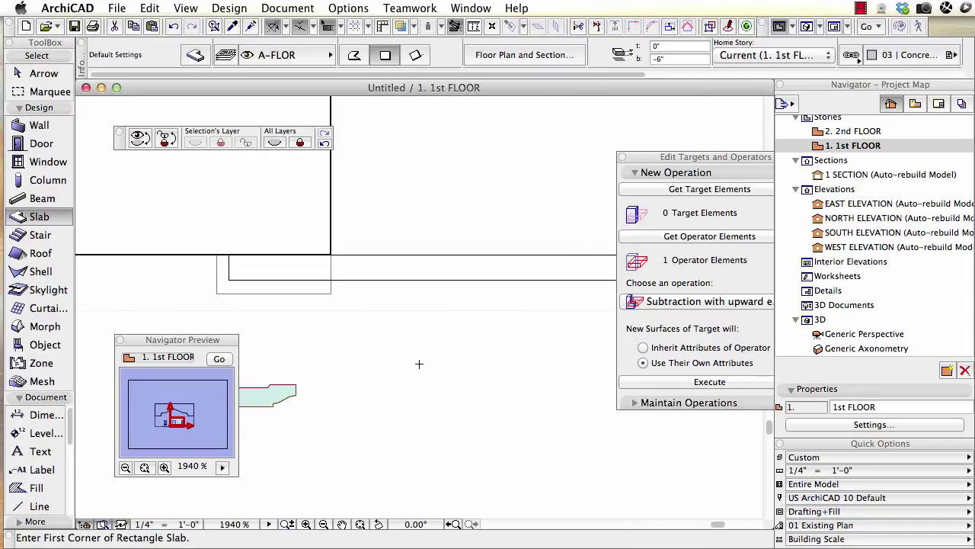
{"action": "key", "text": "F3"}
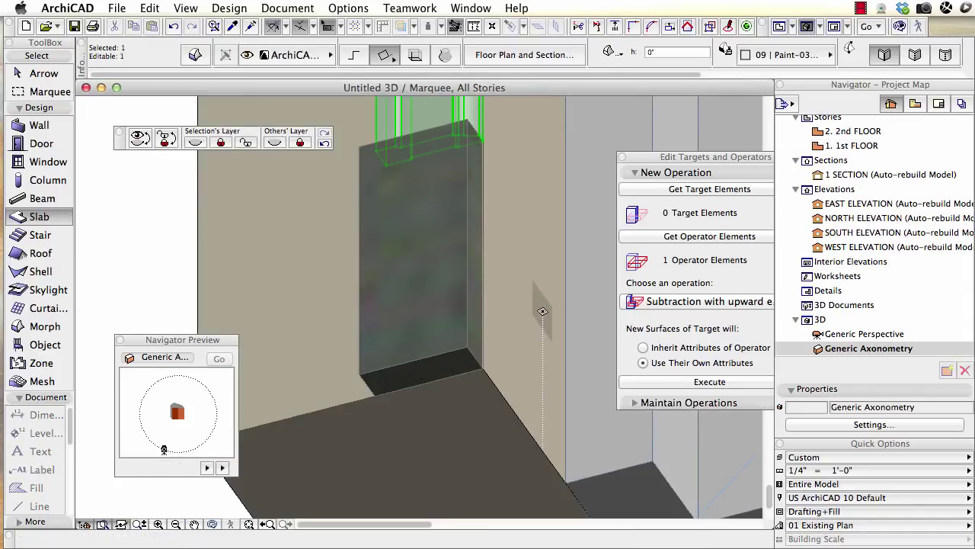
- Deselect the door casing and show the entire model in 3D instead of only the marquee area
{"action": "scroll", "coordinate": [542, 311], "scroll_direction": "up", "scroll_amount": 5}
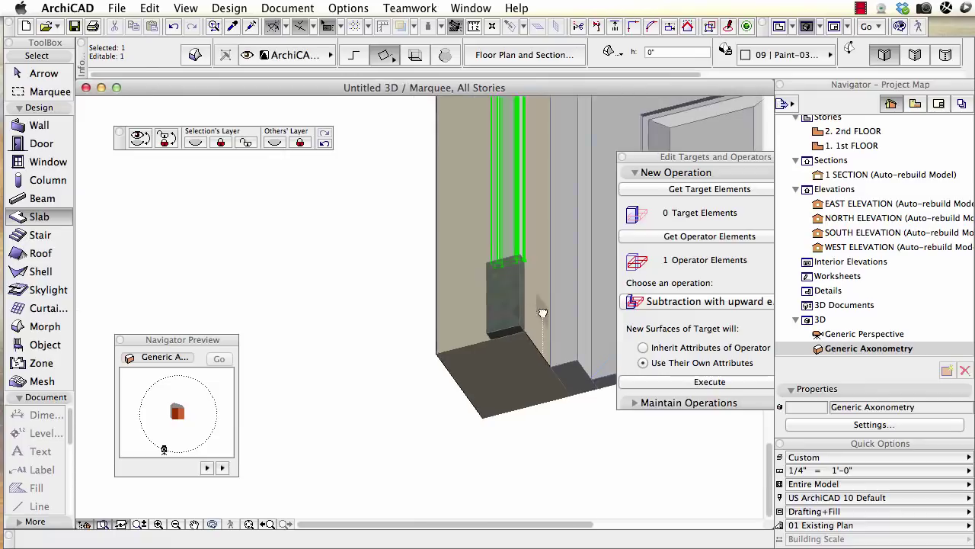
{"action": "scroll", "coordinate": [511, 365], "scroll_direction": "down", "scroll_amount": 10}
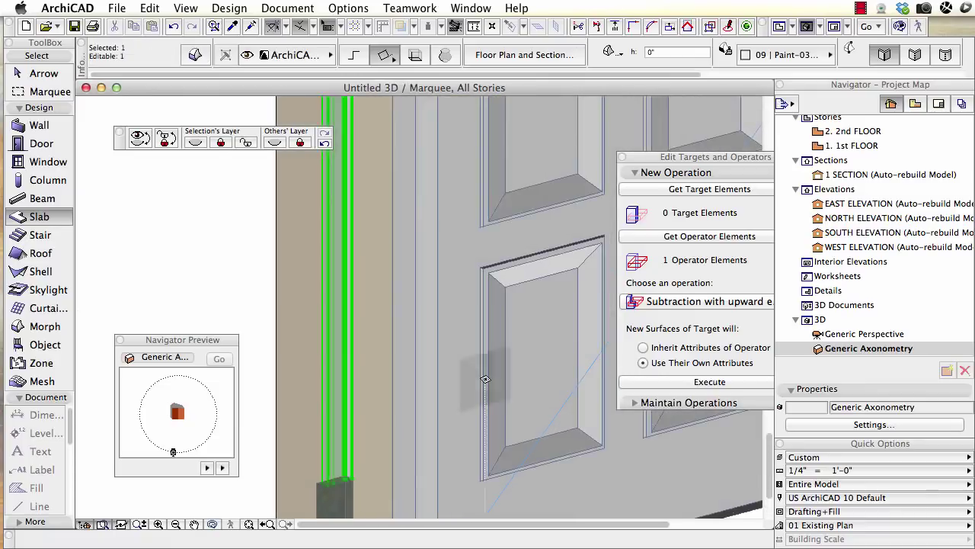
{"action": "middle_click_drag", "start_coordinate": [485, 378], "coordinate": [509, 445], "text": "shift"}
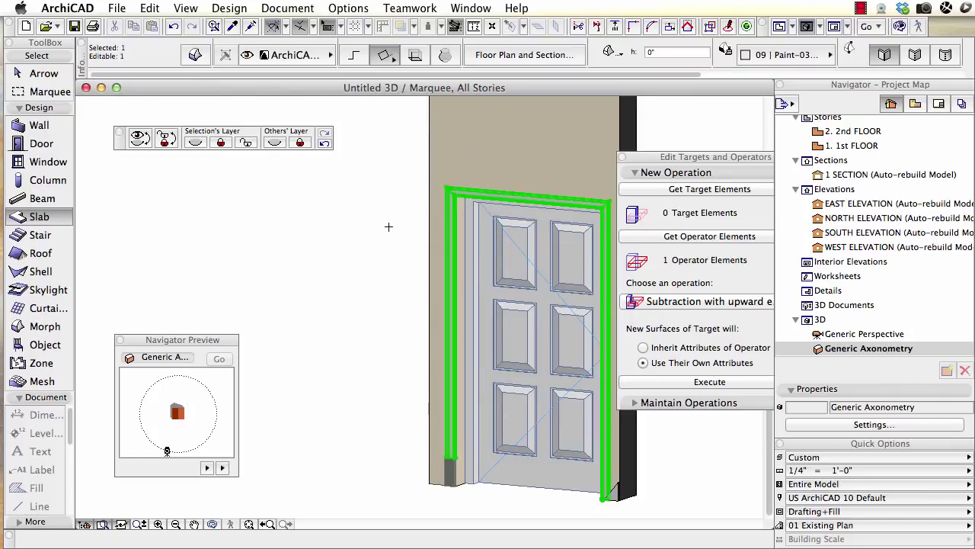
{"action": "key", "text": "Escape"}
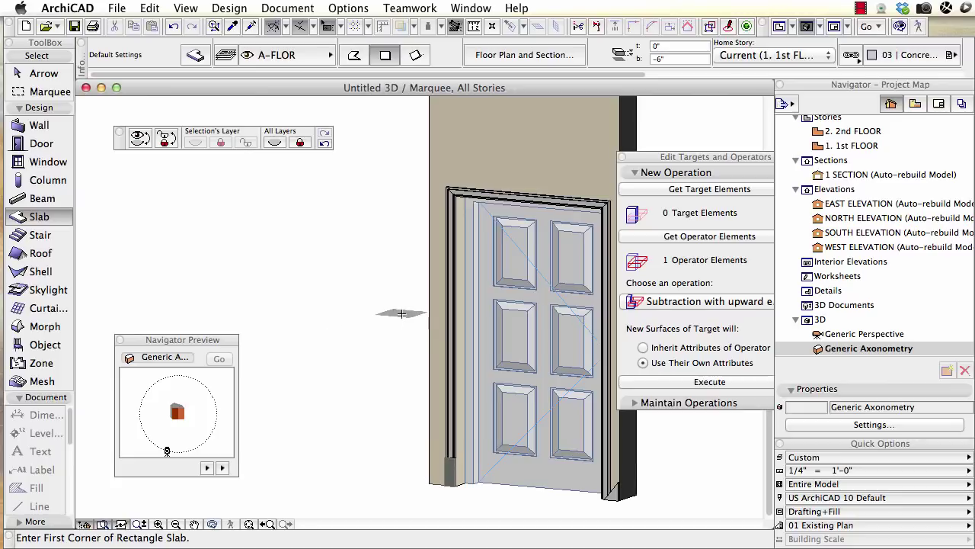
{"action": "middle_click_drag", "start_coordinate": [402, 314], "coordinate": [207, 316], "text": "shift"}
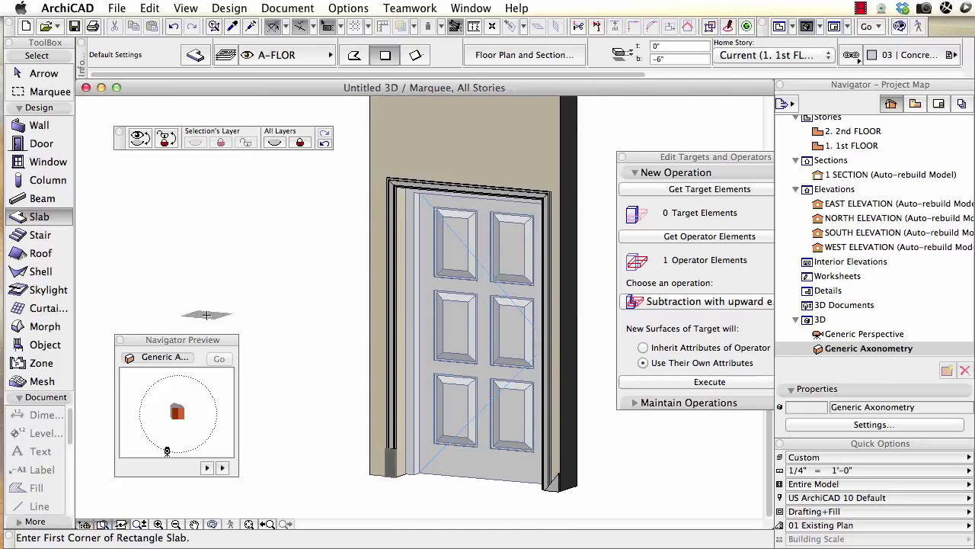
{"action": "right_click", "coordinate": [285, 199]}
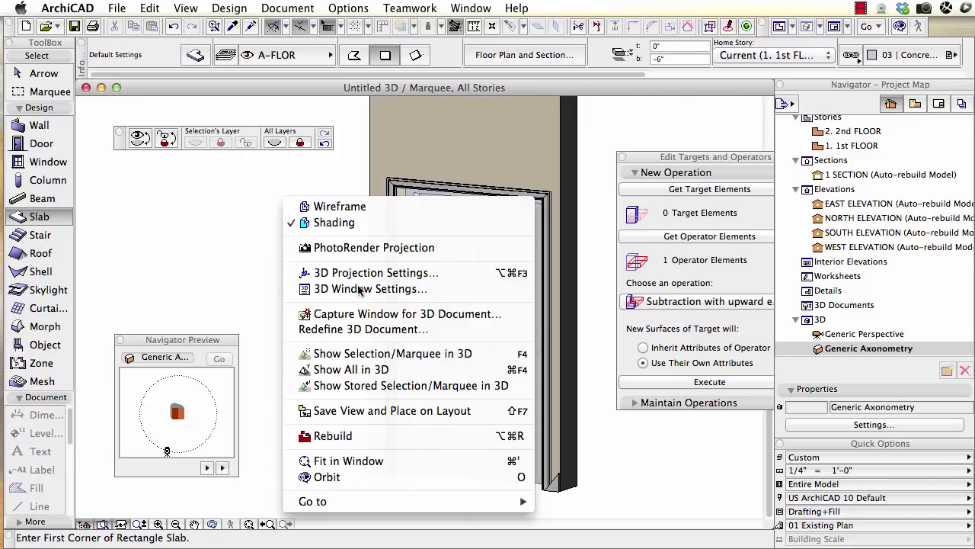
{"action": "left_click", "coordinate": [373, 369]}
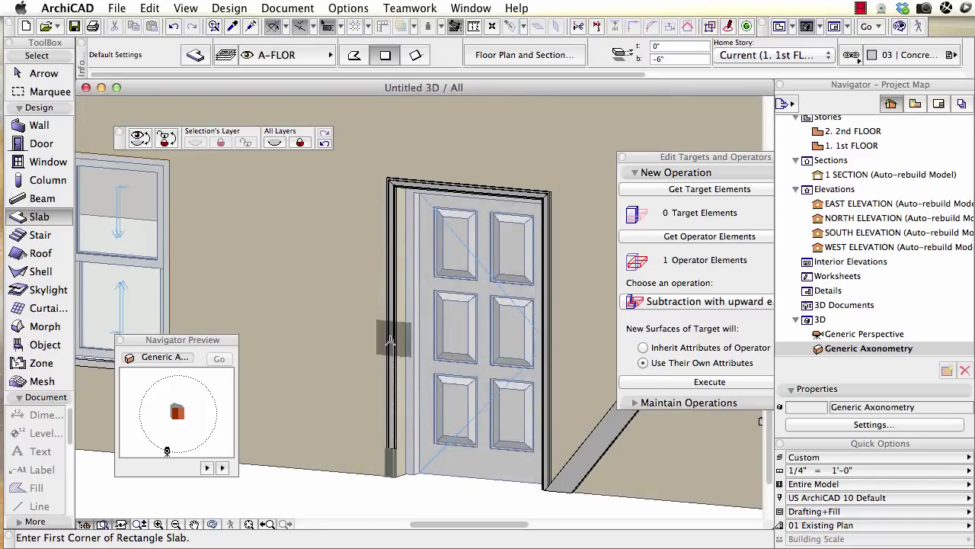
{"action": "scroll", "coordinate": [391, 341], "scroll_direction": "down", "scroll_amount": 5}
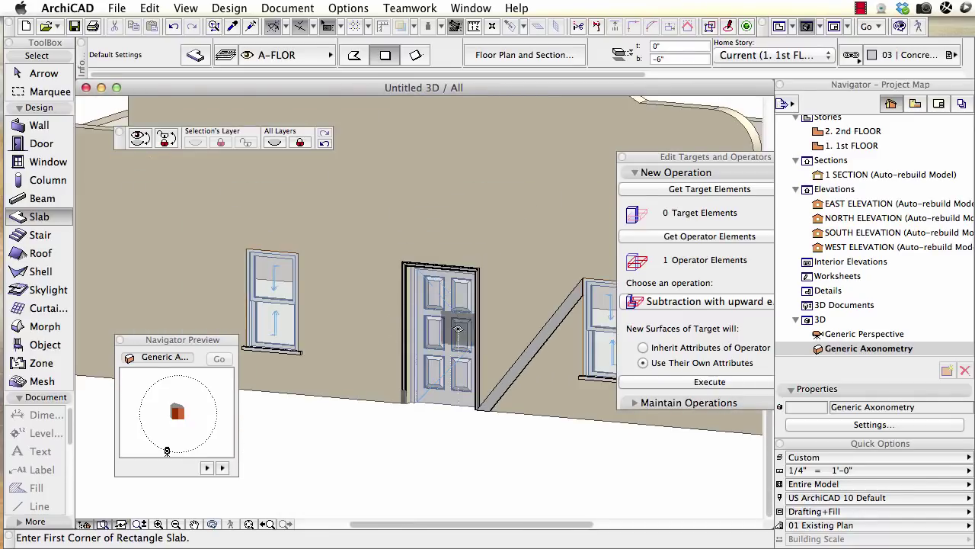
{"action": "left_click", "coordinate": [421, 405]}
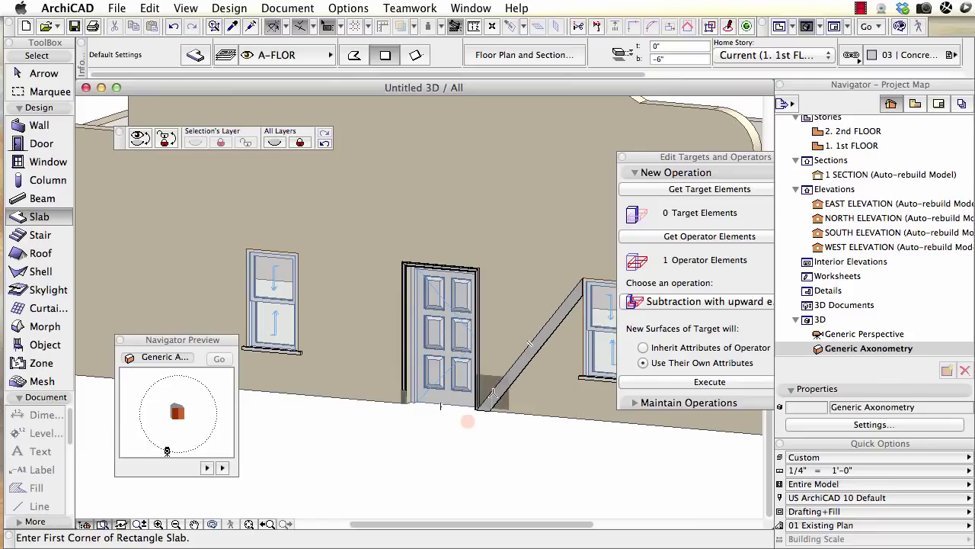
{"action": "left_click", "coordinate": [467, 421]}
{"action": "scroll", "coordinate": [493, 394], "scroll_direction": "down", "scroll_amount": 5}
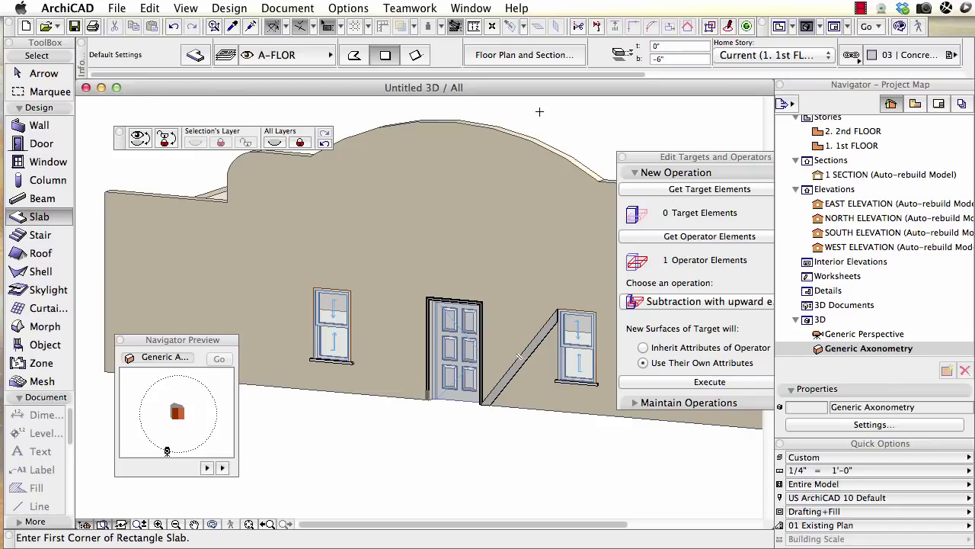
{"action": "left_click", "coordinate": [678, 164]}
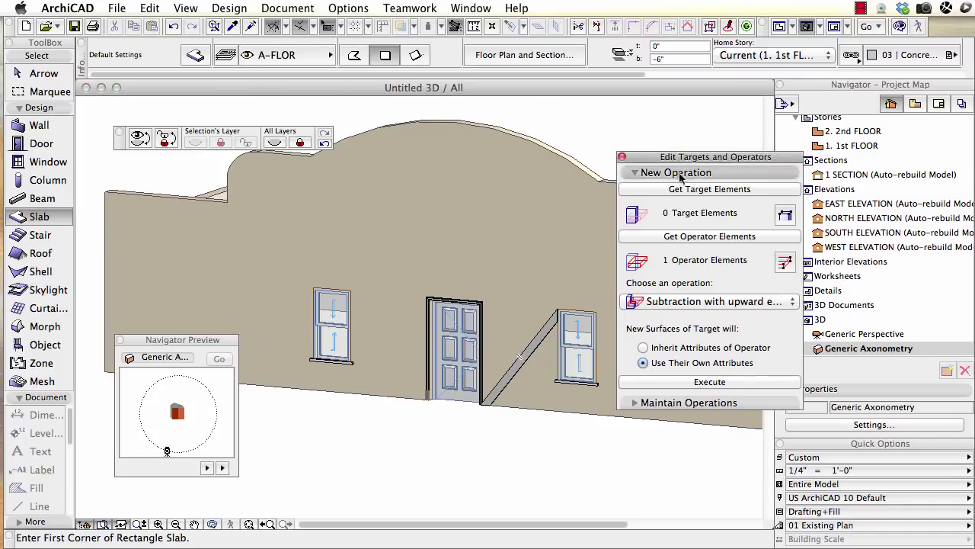